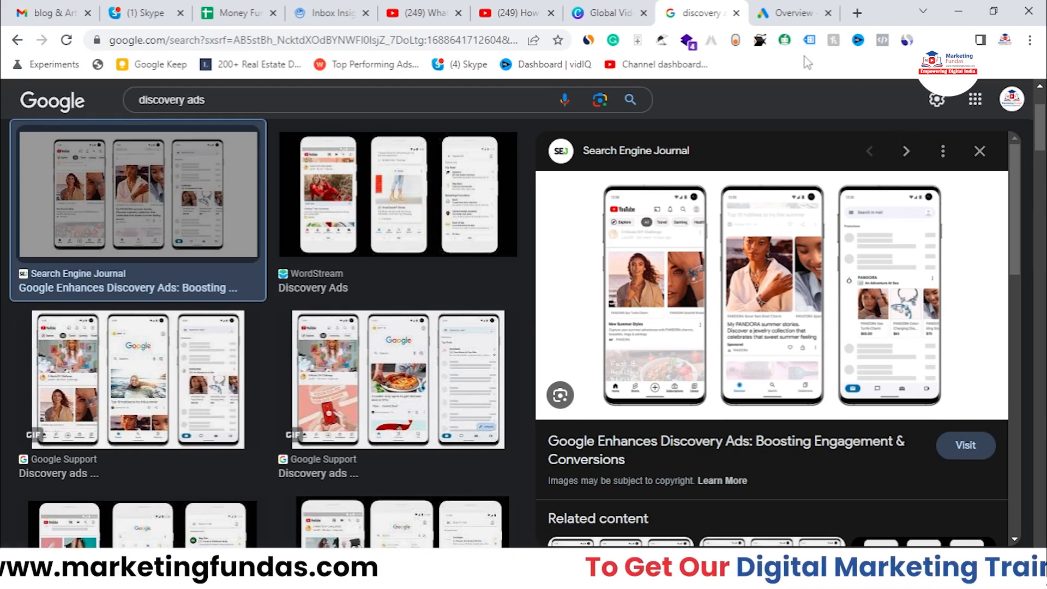
- Switch to Google Ads, dismiss the notification banner and start creating a new campaign
{"action": "left_click", "coordinate": [806, 8]}
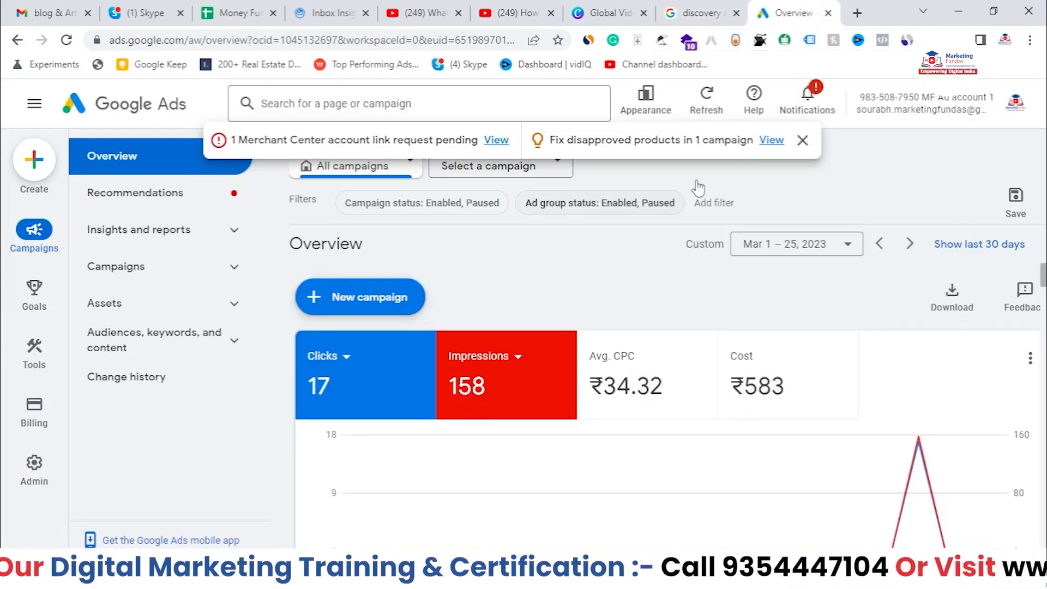
{"action": "left_click", "coordinate": [802, 140]}
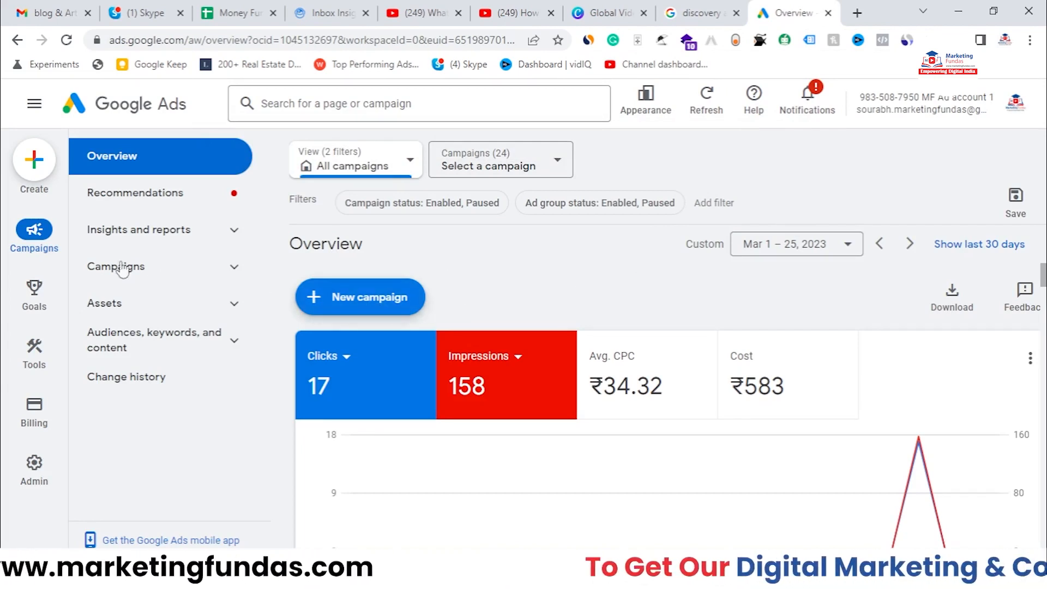
{"action": "left_click", "coordinate": [325, 299]}
{"action": "left_click", "coordinate": [371, 309]}
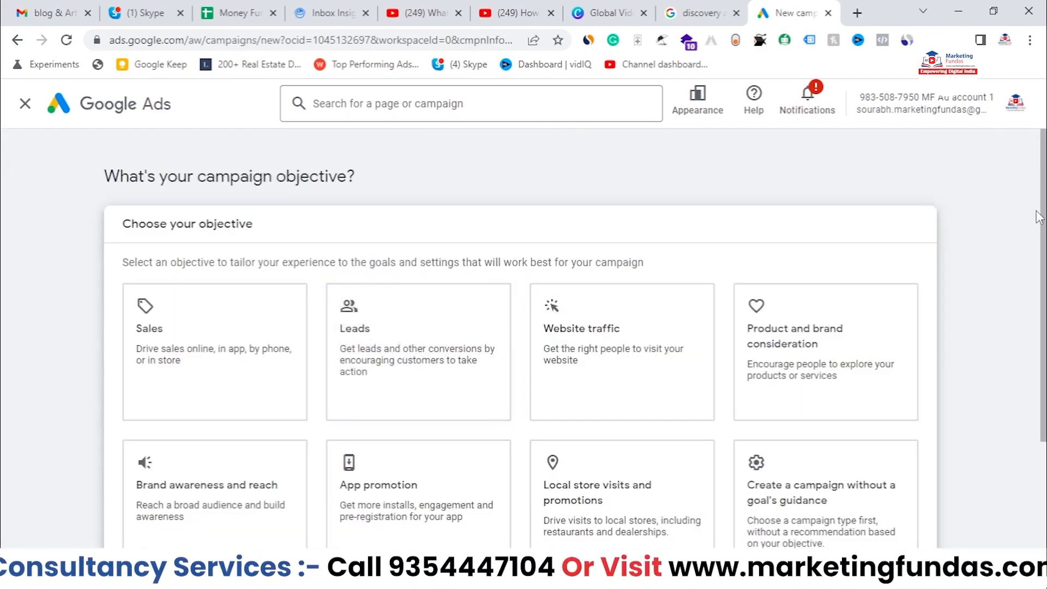
- Create the campaign without a goal's guidance and select Discovery as the campaign type
{"action": "scroll", "coordinate": [1024, 230], "scroll_direction": "down", "scroll_amount": 2}
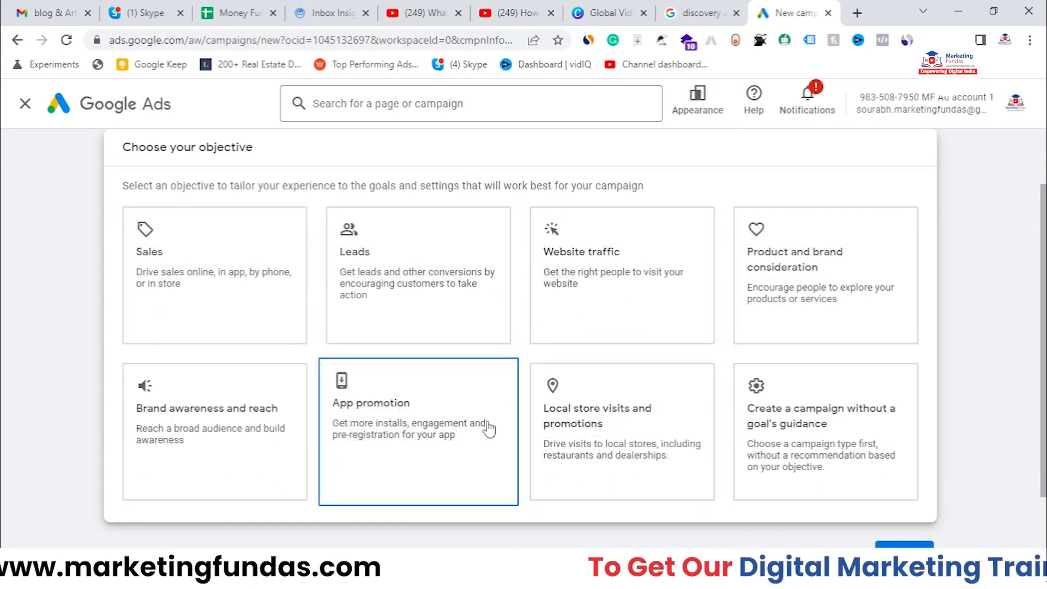
{"action": "left_click", "coordinate": [780, 438]}
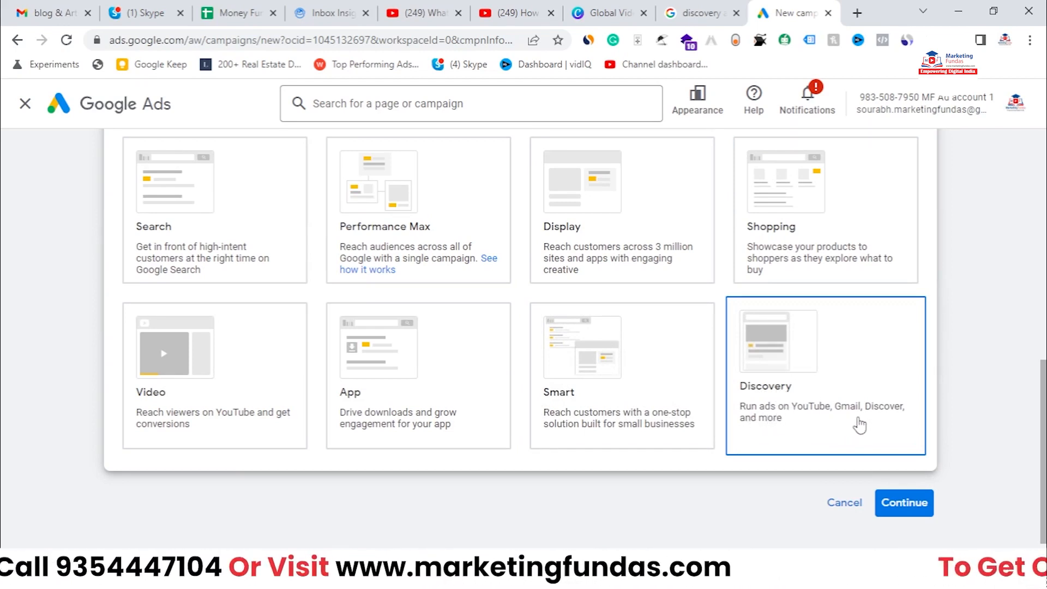
{"action": "scroll", "coordinate": [826, 428], "scroll_direction": "up", "scroll_amount": 3}
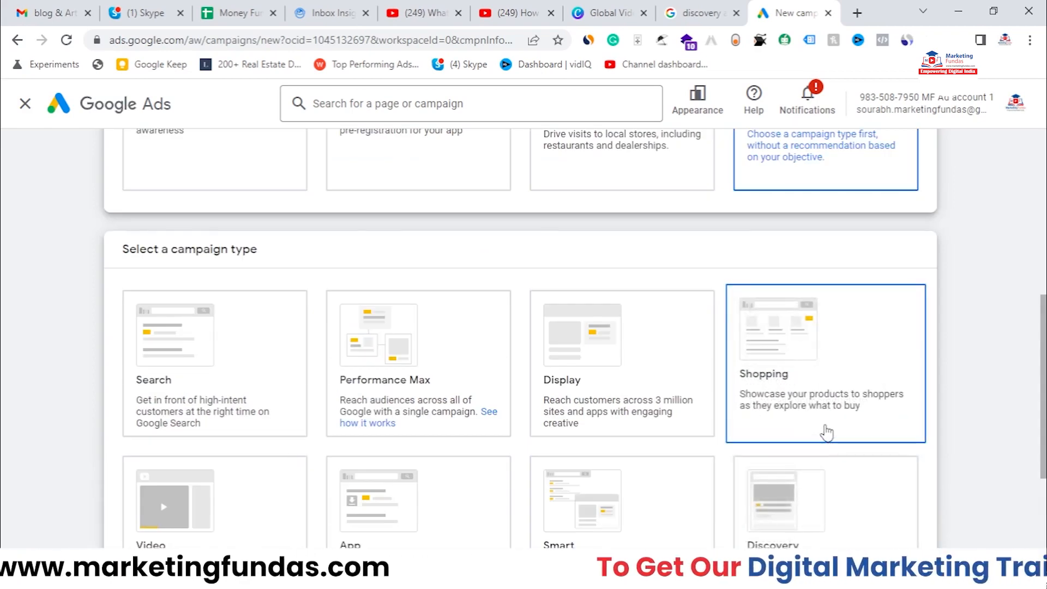
{"action": "scroll", "coordinate": [828, 433], "scroll_direction": "down", "scroll_amount": 1}
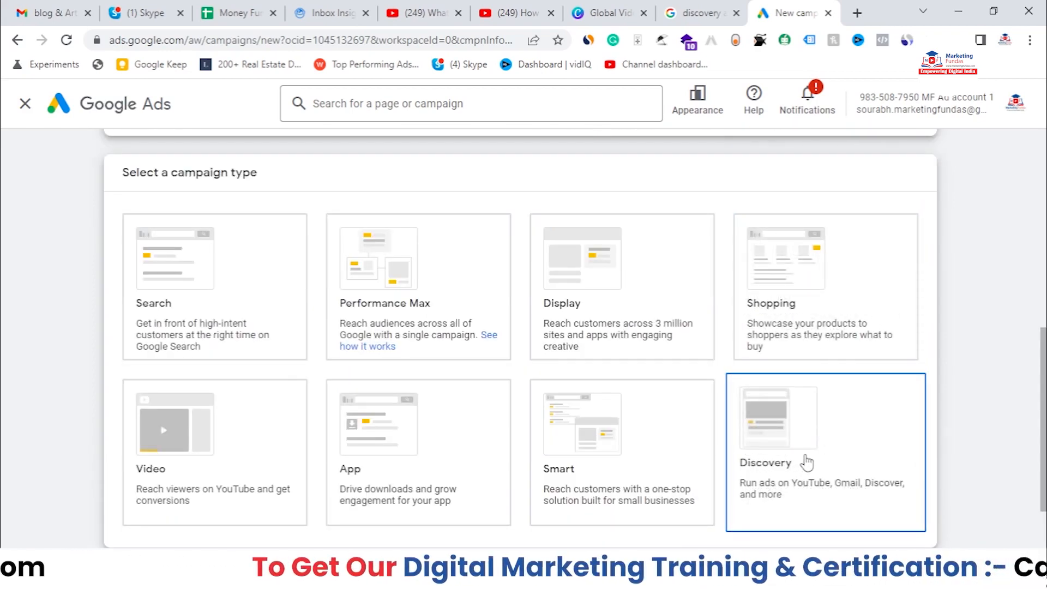
{"action": "scroll", "coordinate": [810, 460], "scroll_direction": "down", "scroll_amount": 10}
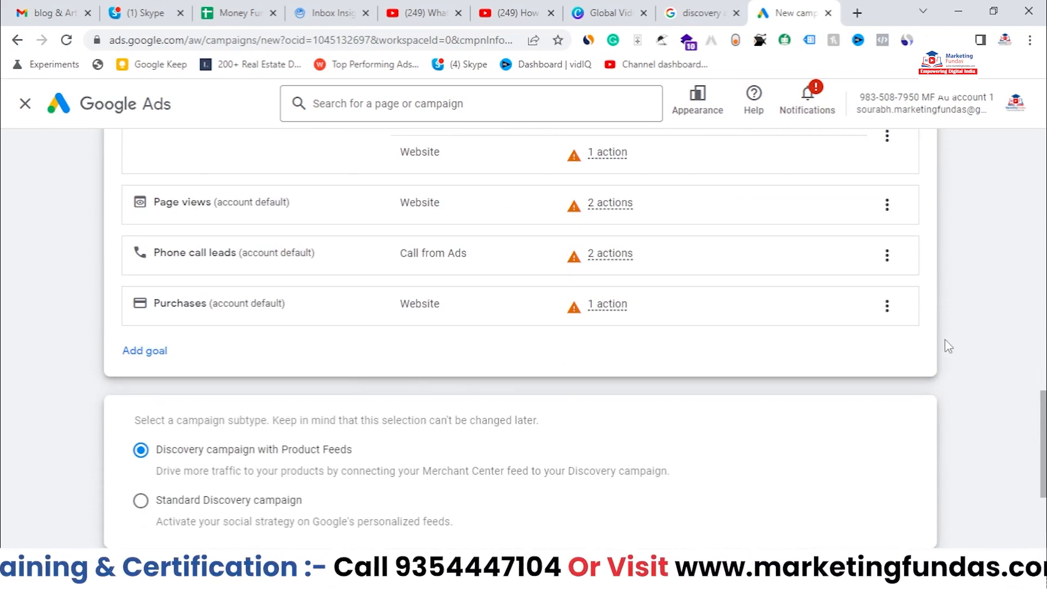
- Review the conversion goals, select the Standard Discovery campaign subtype and continue
{"action": "scroll", "coordinate": [903, 308], "scroll_direction": "up", "scroll_amount": 5}
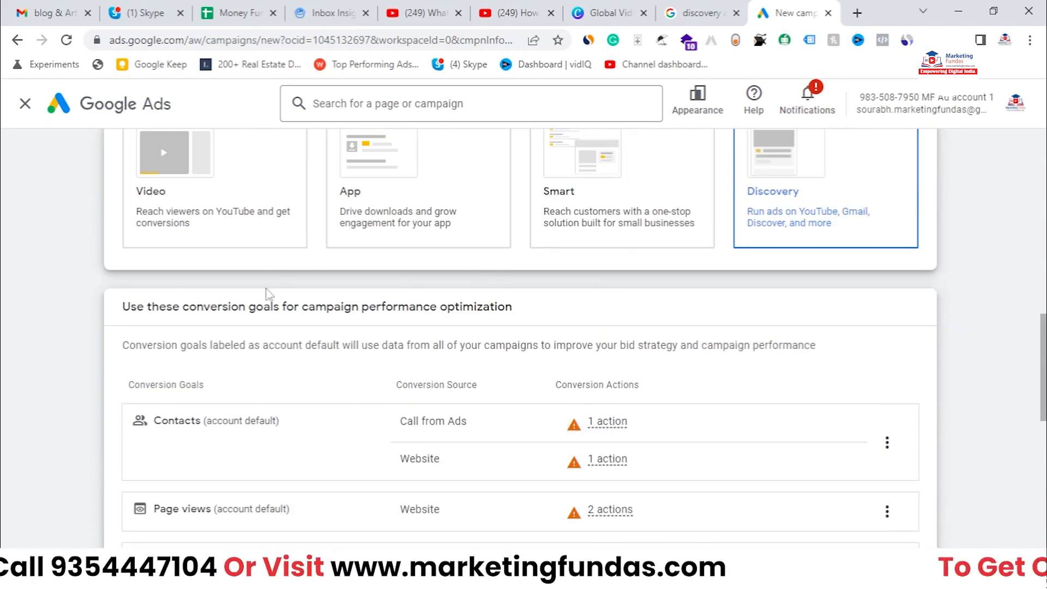
{"action": "scroll", "coordinate": [262, 306], "scroll_direction": "down", "scroll_amount": 2}
{"action": "scroll", "coordinate": [274, 255], "scroll_direction": "down", "scroll_amount": 3}
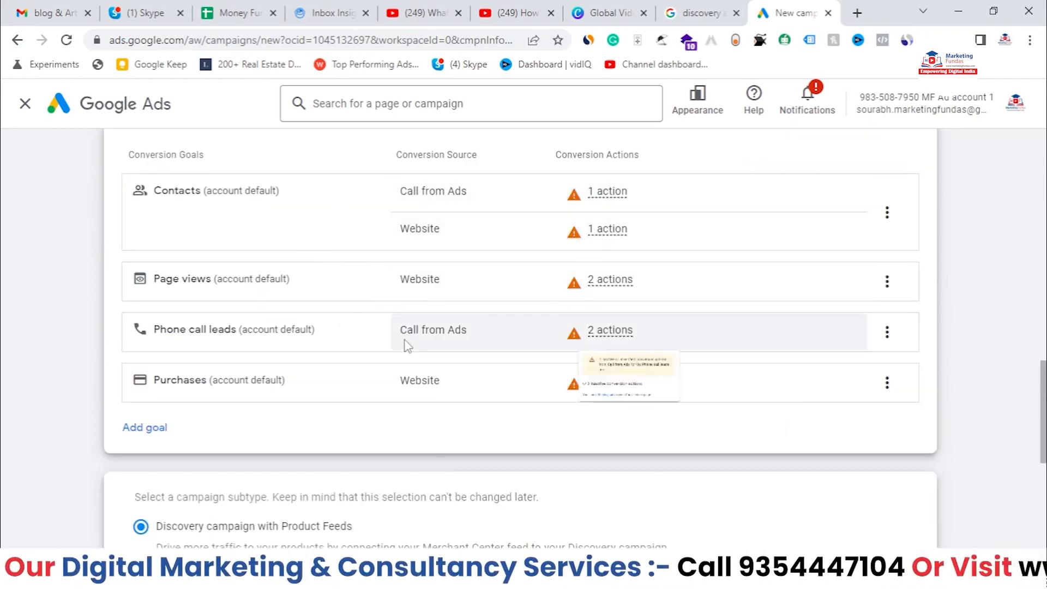
{"action": "scroll", "coordinate": [407, 344], "scroll_direction": "down", "scroll_amount": 2}
{"action": "scroll", "coordinate": [406, 348], "scroll_direction": "down", "scroll_amount": 4}
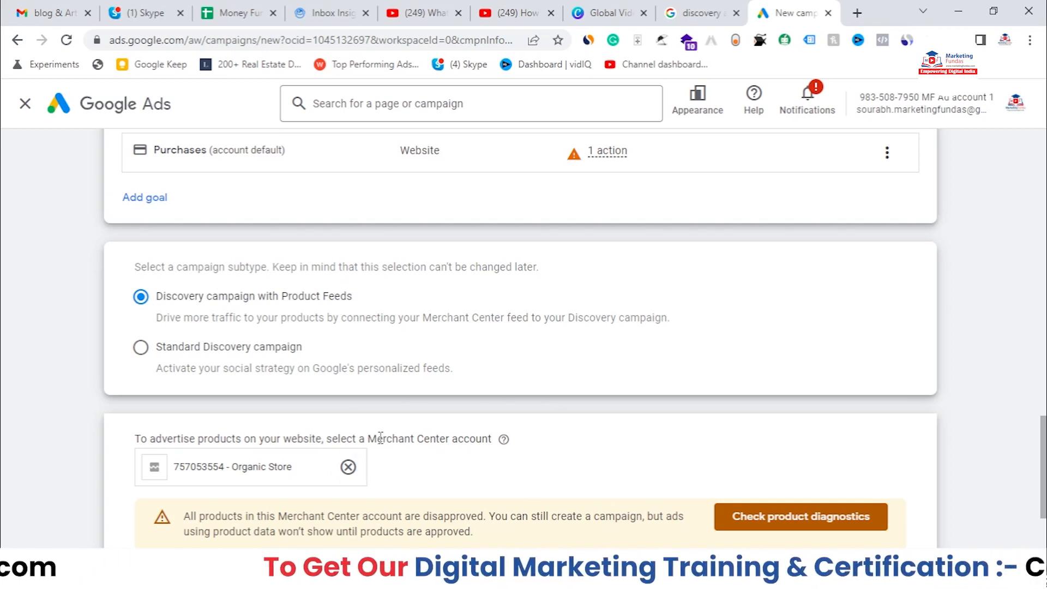
{"action": "left_click", "coordinate": [140, 349]}
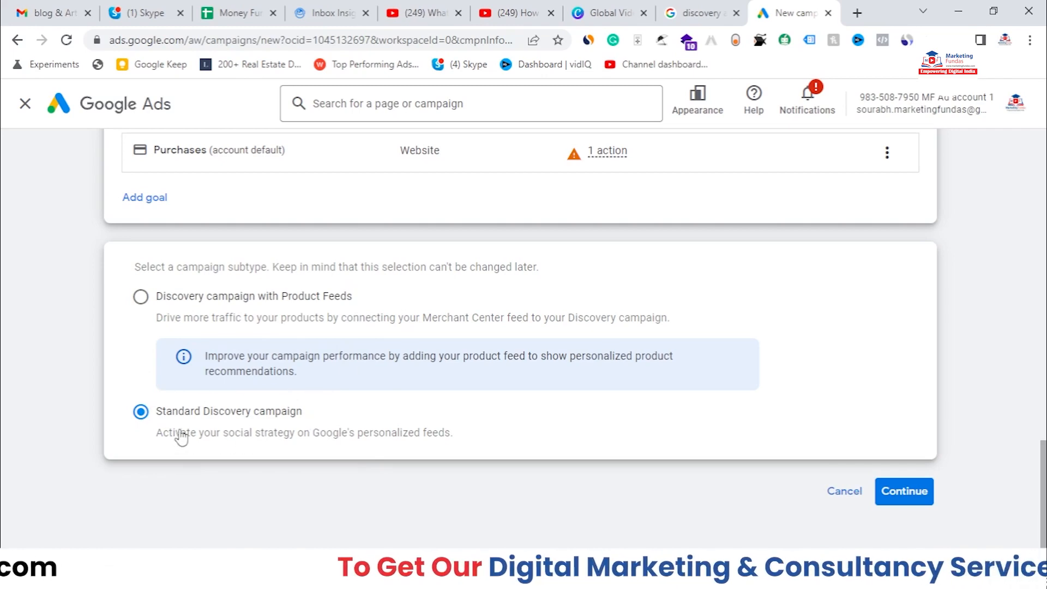
{"action": "left_click", "coordinate": [893, 493]}
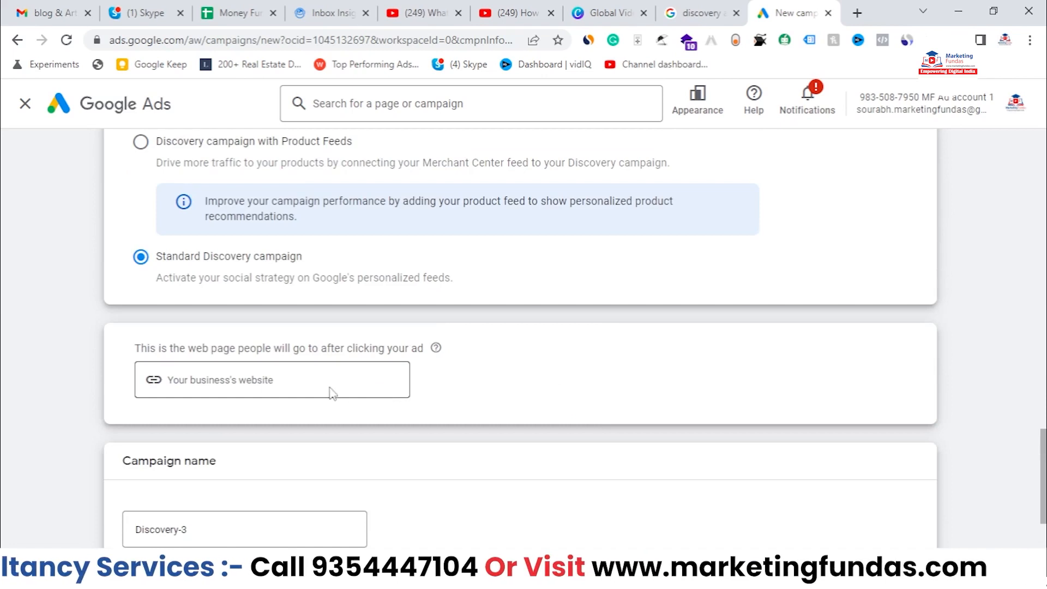
- Enter marketingfundas.com in the address bar of a new browser tab and copy the address
{"action": "left_click", "coordinate": [298, 381]}
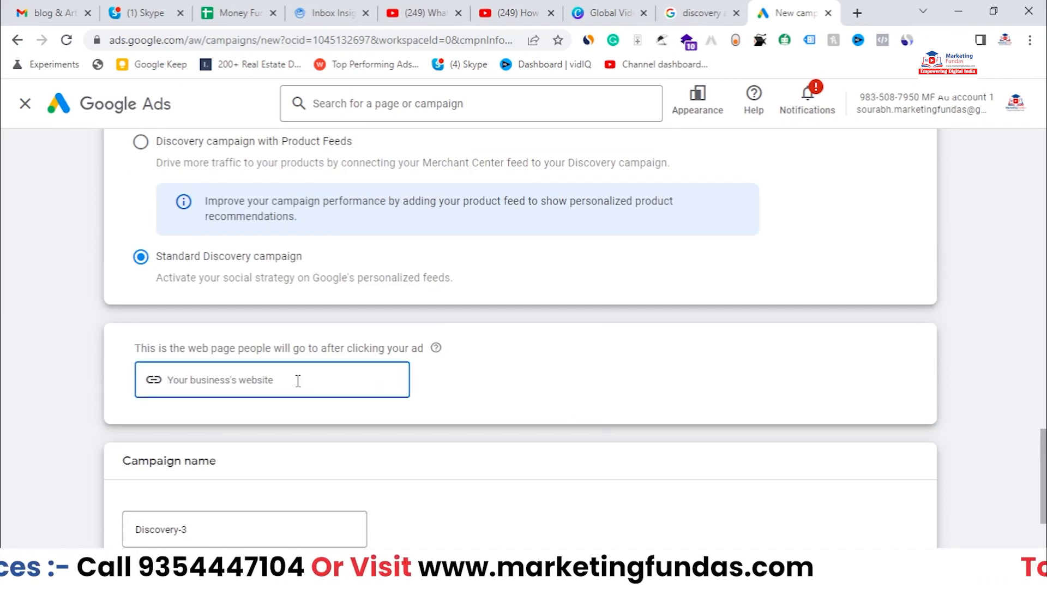
{"action": "scroll", "coordinate": [245, 356], "scroll_direction": "down", "scroll_amount": 1}
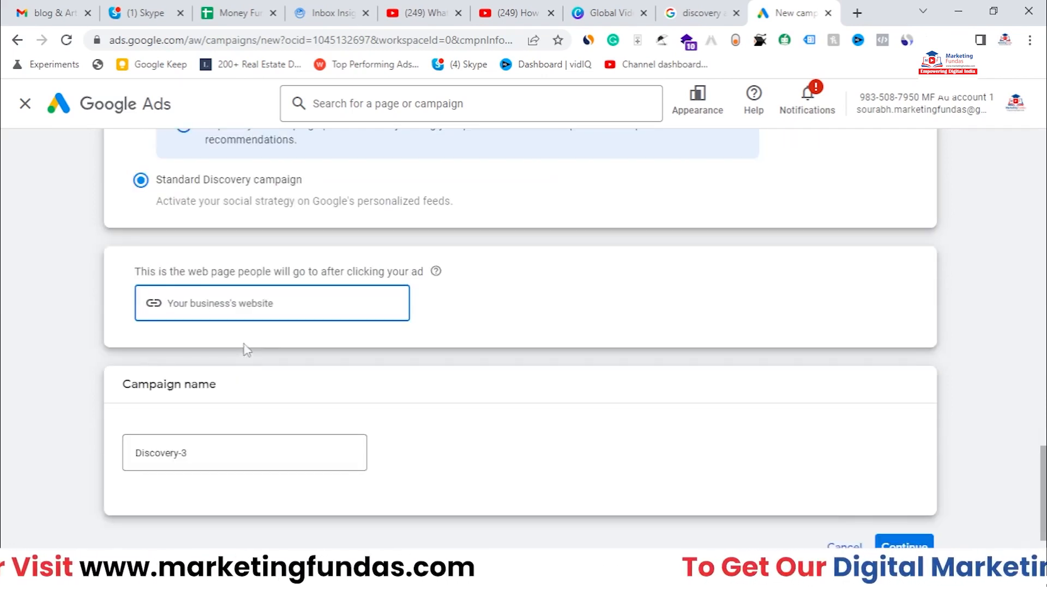
{"action": "left_click", "coordinate": [857, 13]}
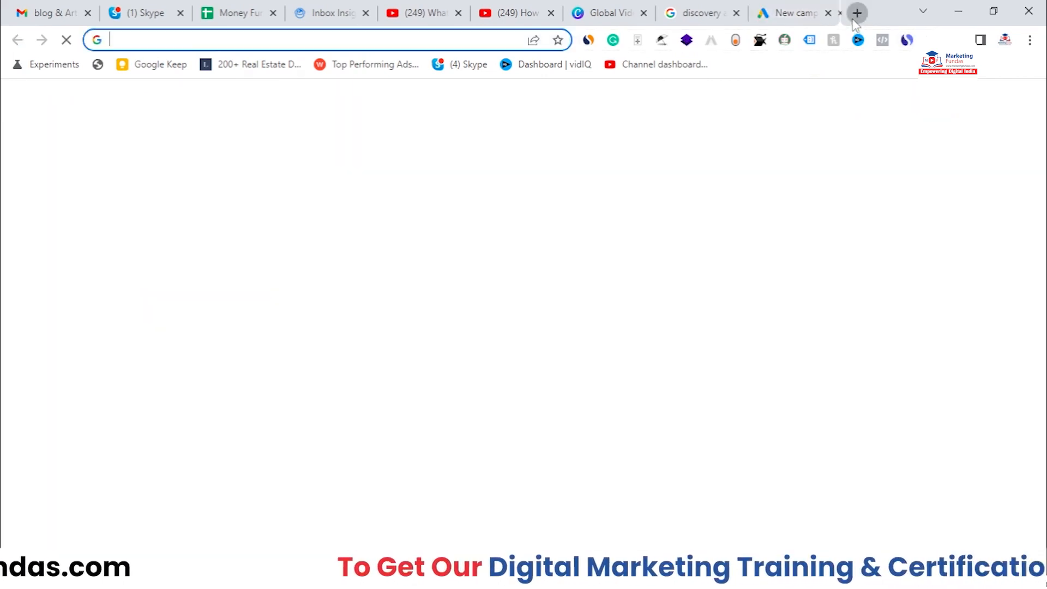
{"action": "type", "text": "marke"}
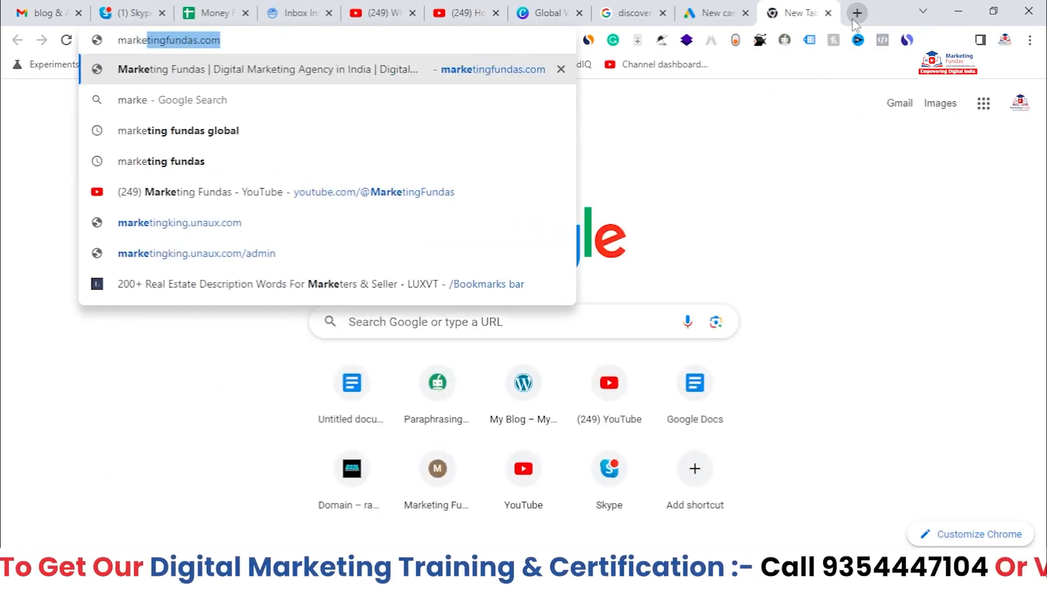
{"action": "key", "text": "Right"}
{"action": "left_click_drag", "start_coordinate": [385, 39], "coordinate": [81, 43]}
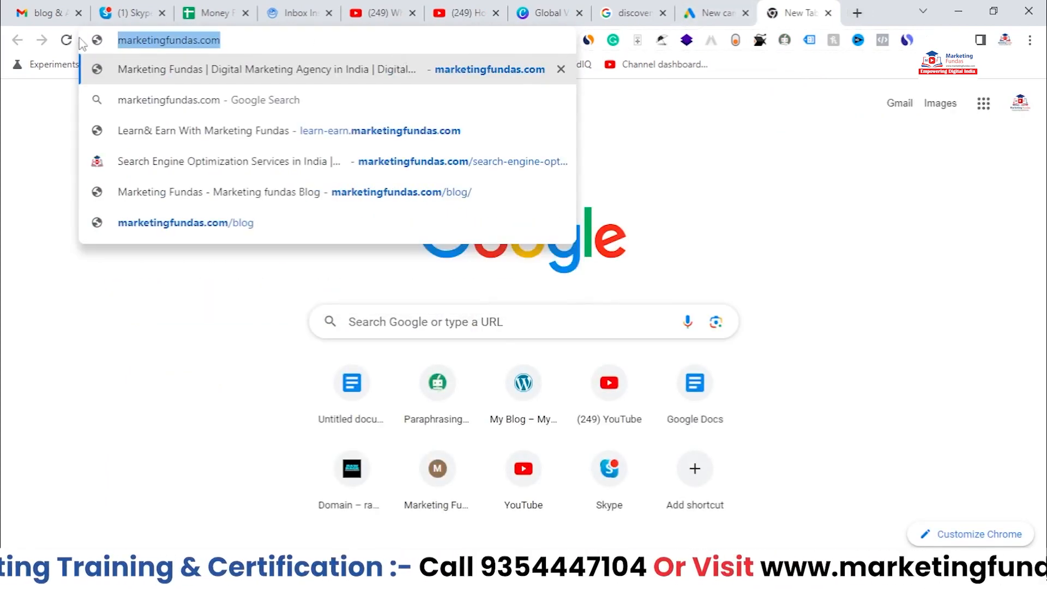
{"action": "right_click", "coordinate": [144, 47]}
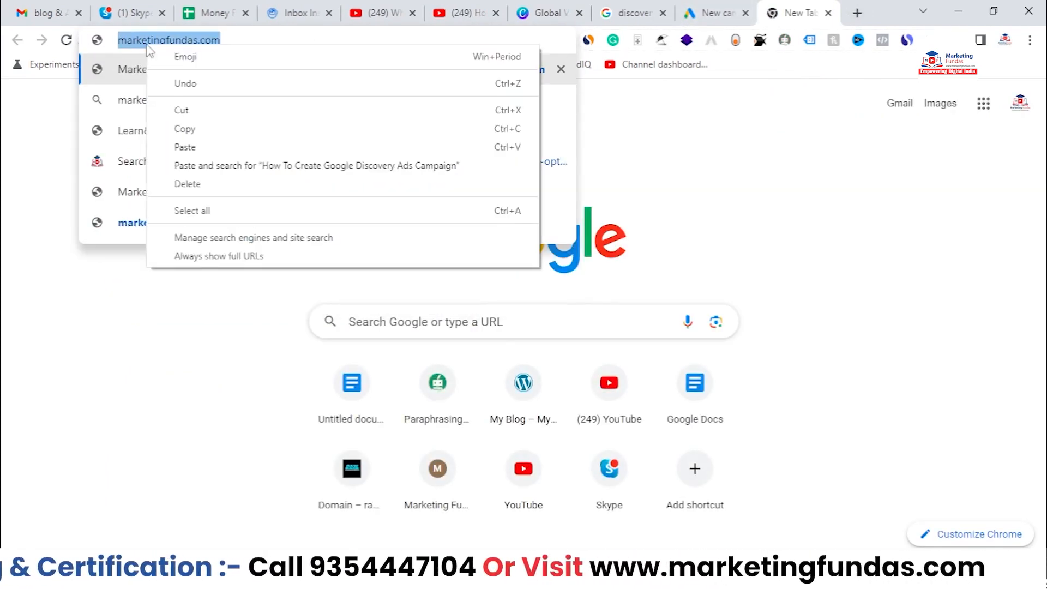
{"action": "left_click", "coordinate": [188, 126]}
- Paste the copied marketingfundas.com address into the Google Ads campaign as the business's website
{"action": "left_click", "coordinate": [715, 13]}
{"action": "left_click", "coordinate": [345, 318]}
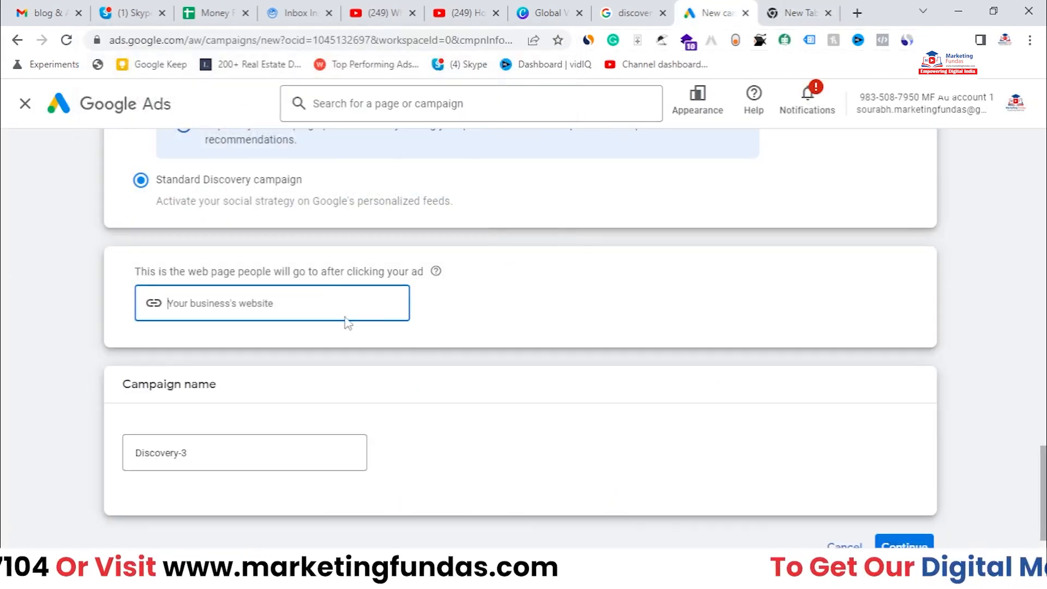
{"action": "right_click", "coordinate": [309, 297]}
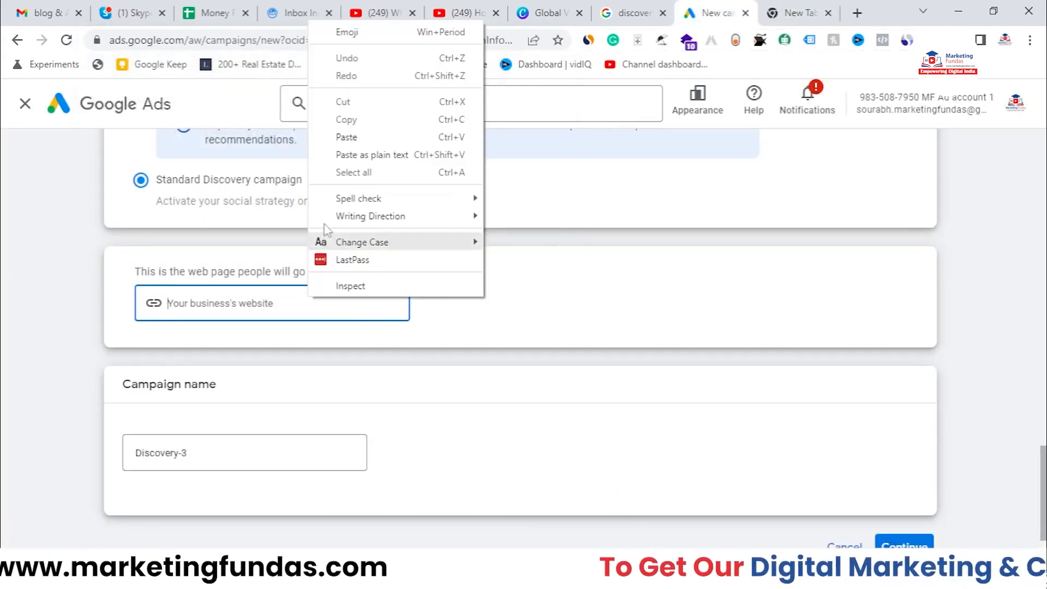
{"action": "left_click", "coordinate": [363, 139]}
{"action": "left_click", "coordinate": [503, 316]}
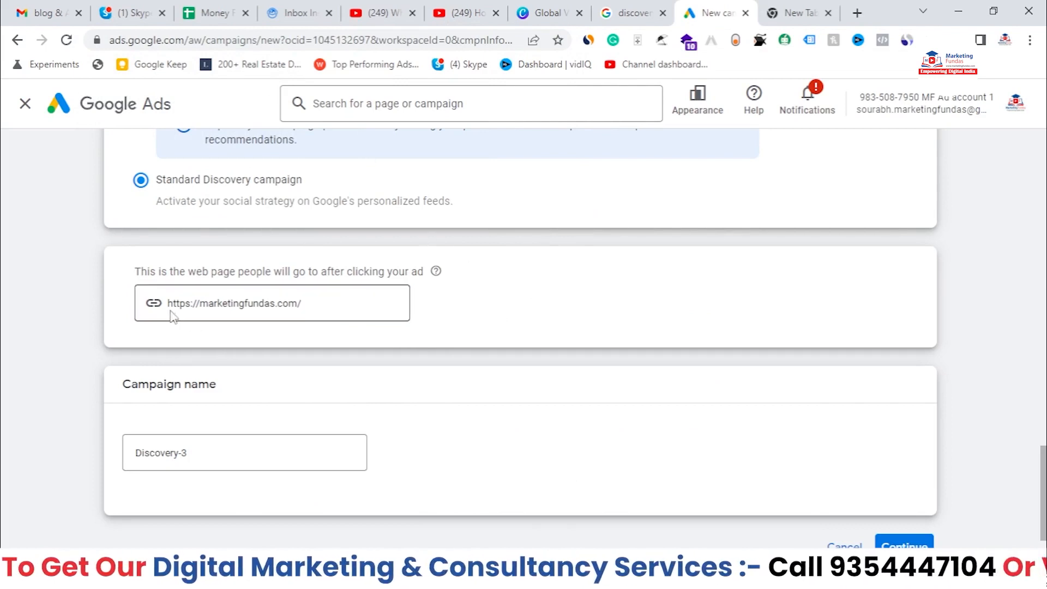
{"action": "left_click_drag", "start_coordinate": [135, 271], "coordinate": [410, 305]}
{"action": "left_click", "coordinate": [381, 299]}
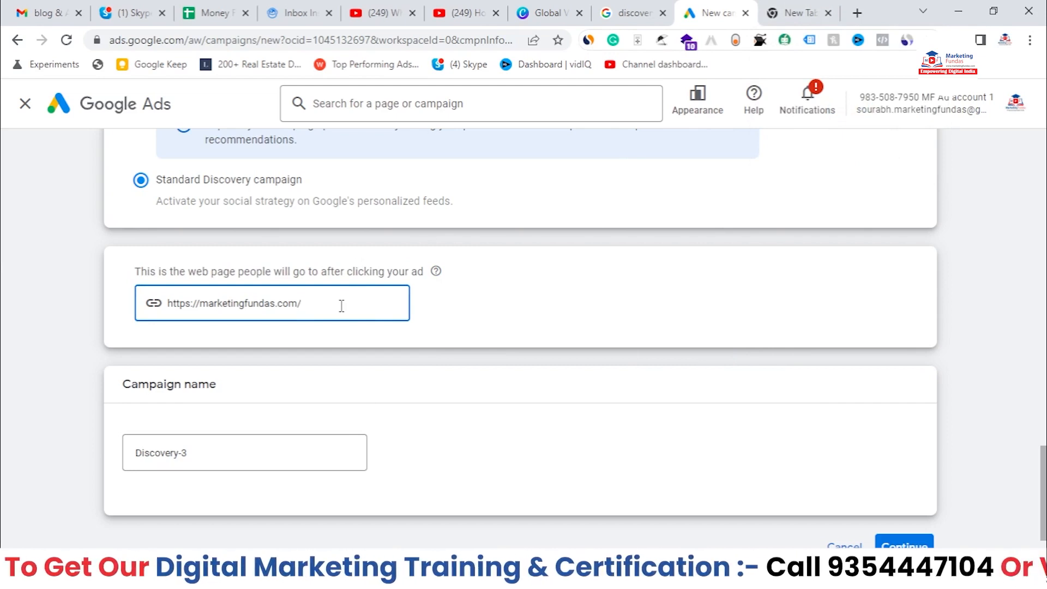
{"action": "left_click", "coordinate": [798, 12]}
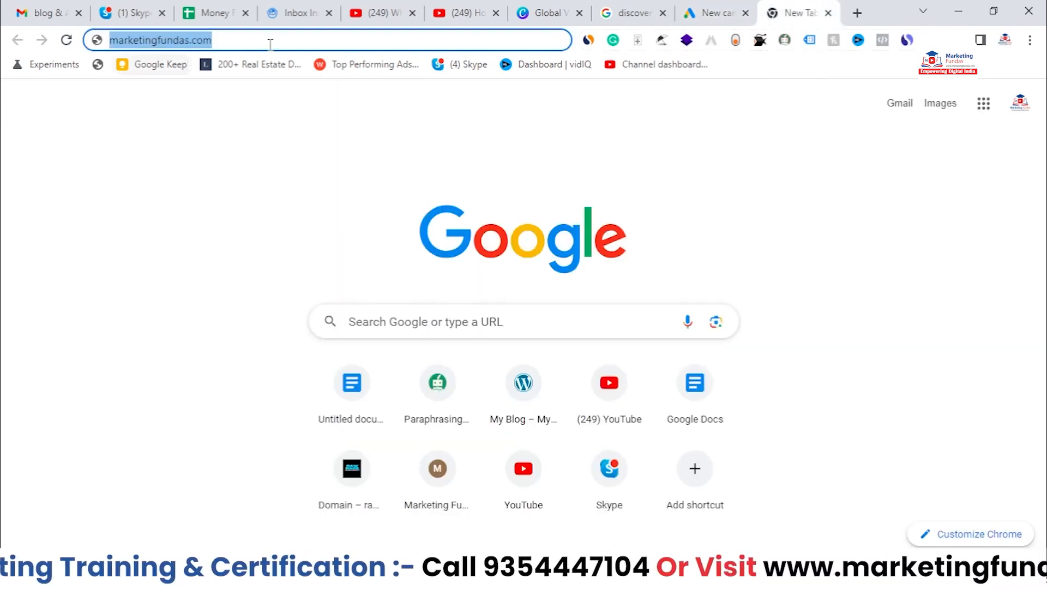
{"action": "left_click", "coordinate": [733, 11]}
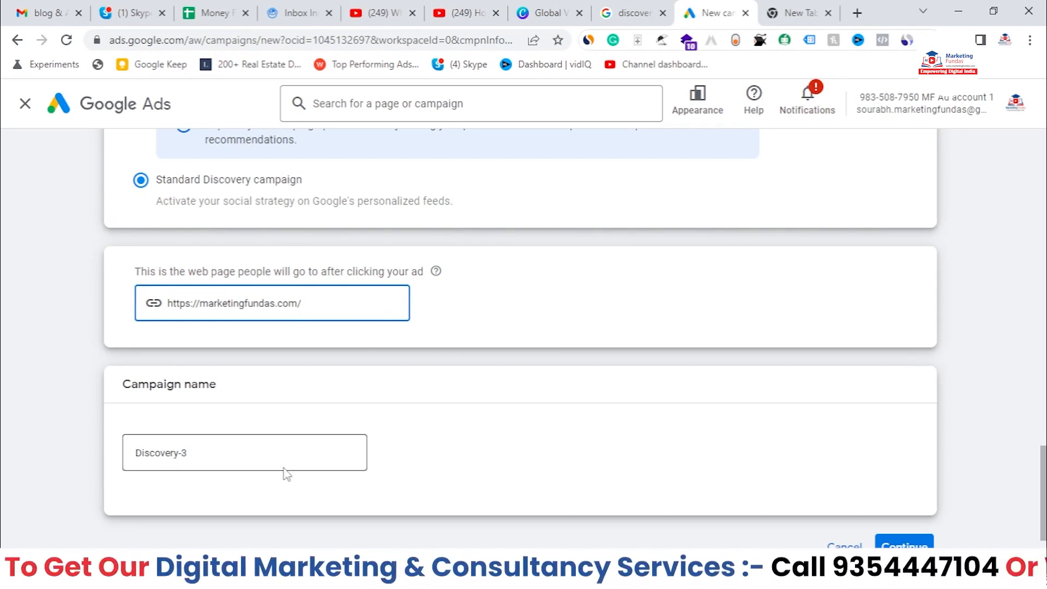
- Keep the campaign name Discovery-3, continue, and start a new campaign instead of finishing the saved draft
{"action": "left_click", "coordinate": [263, 464]}
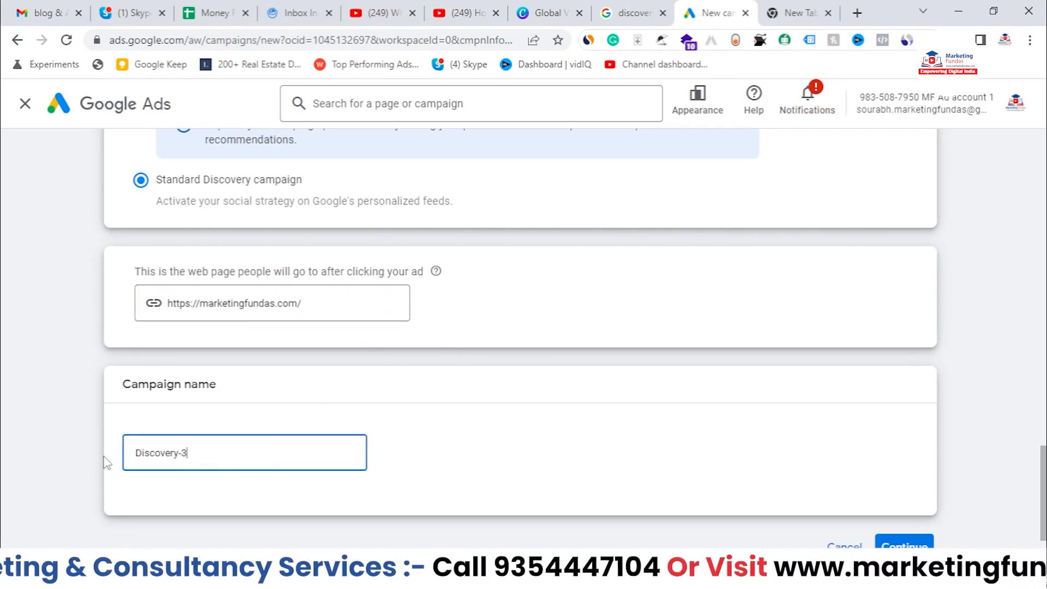
{"action": "scroll", "coordinate": [993, 456], "scroll_direction": "down", "scroll_amount": 2}
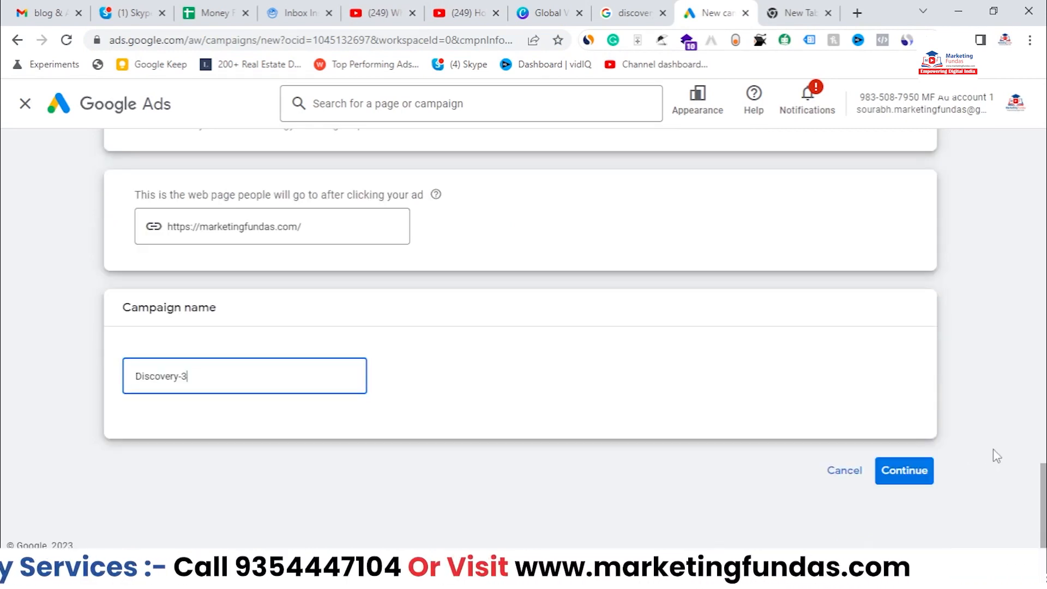
{"action": "left_click", "coordinate": [903, 471]}
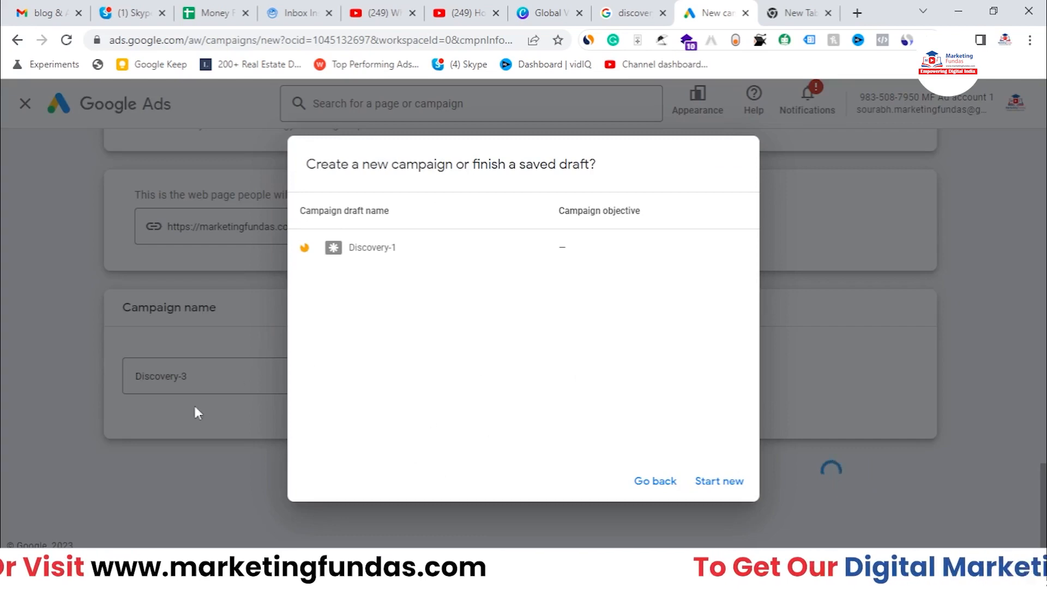
{"action": "left_click", "coordinate": [720, 482]}
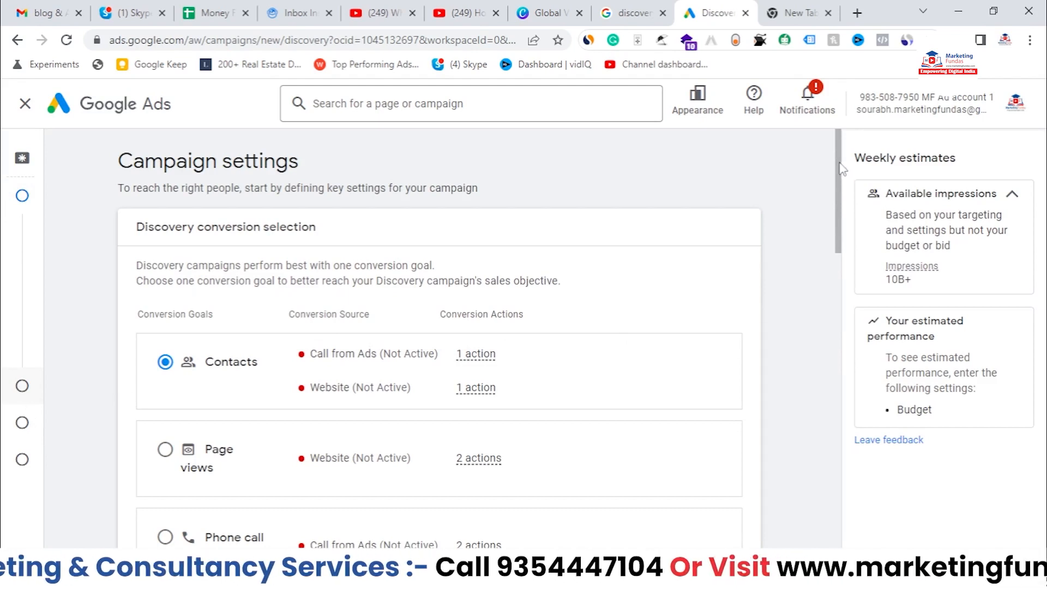
- Examine the Discovery conversion goals, their sources and actions, and the measurement notice in the campaign settings
{"action": "left_click_drag", "start_coordinate": [842, 175], "coordinate": [841, 215]}
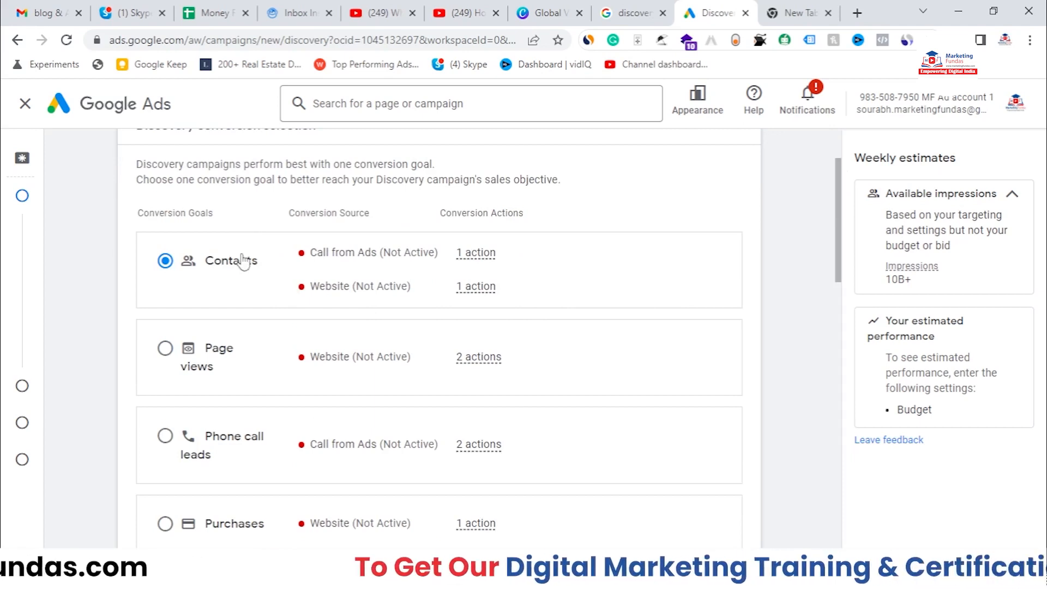
{"action": "scroll", "coordinate": [243, 262], "scroll_direction": "down", "scroll_amount": 1}
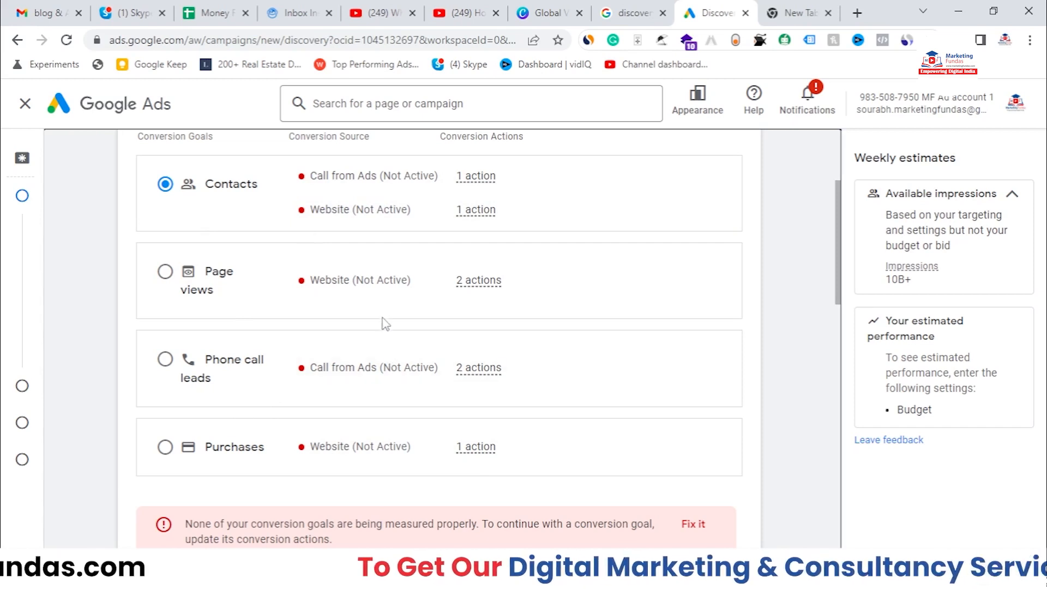
{"action": "mouse_move", "coordinate": [379, 213]}
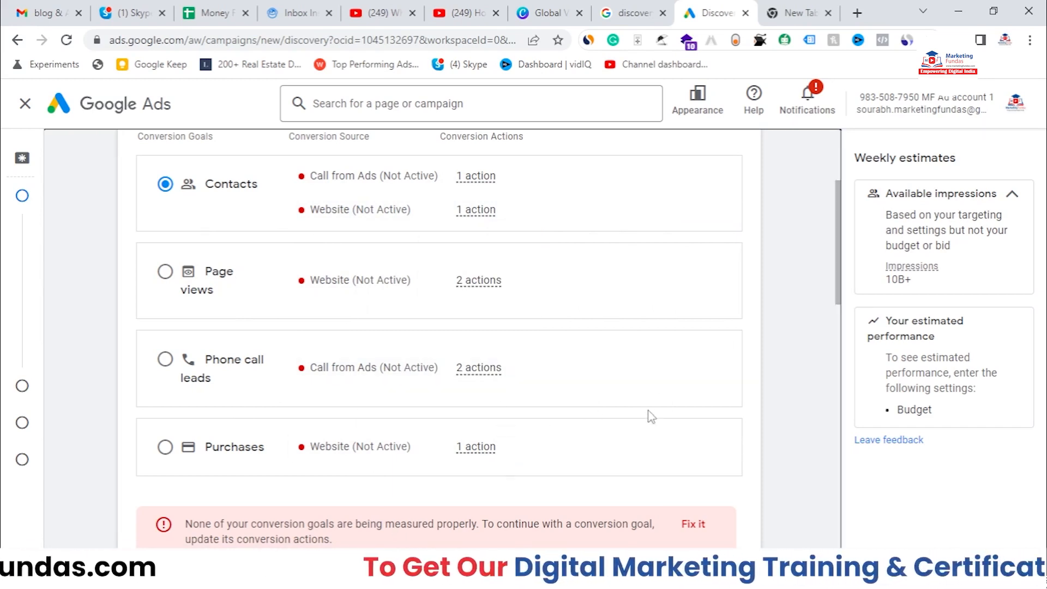
{"action": "scroll", "coordinate": [436, 462], "scroll_direction": "down", "scroll_amount": 1}
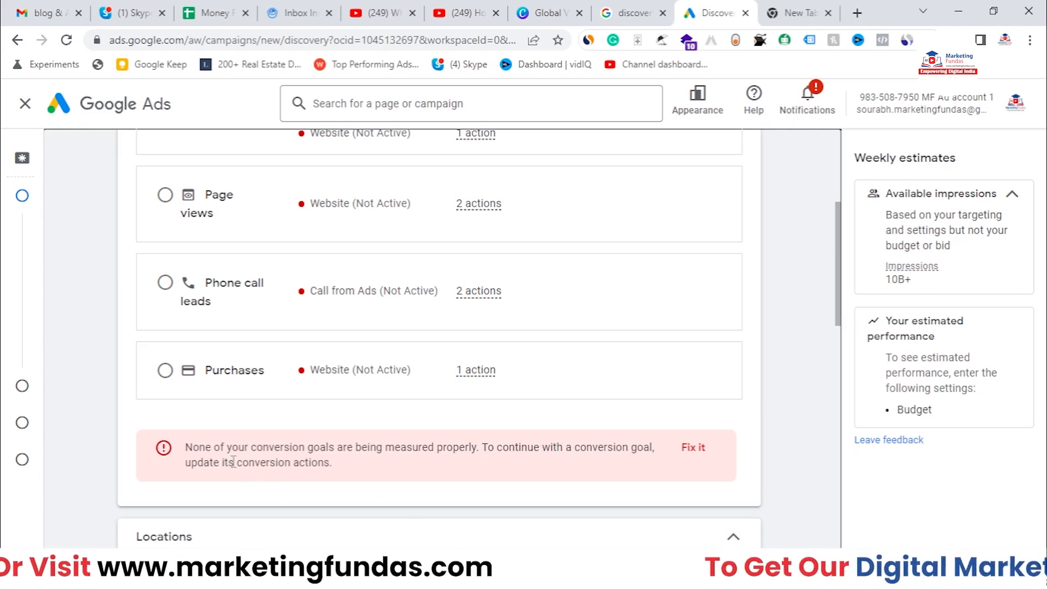
{"action": "scroll", "coordinate": [512, 369], "scroll_direction": "up", "scroll_amount": 1}
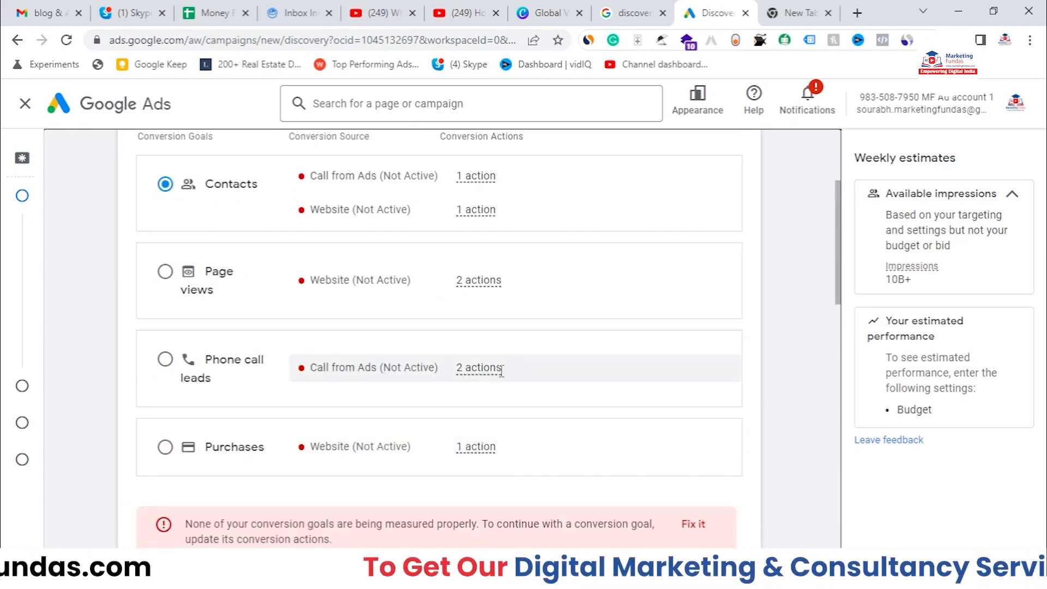
{"action": "mouse_move", "coordinate": [501, 371]}
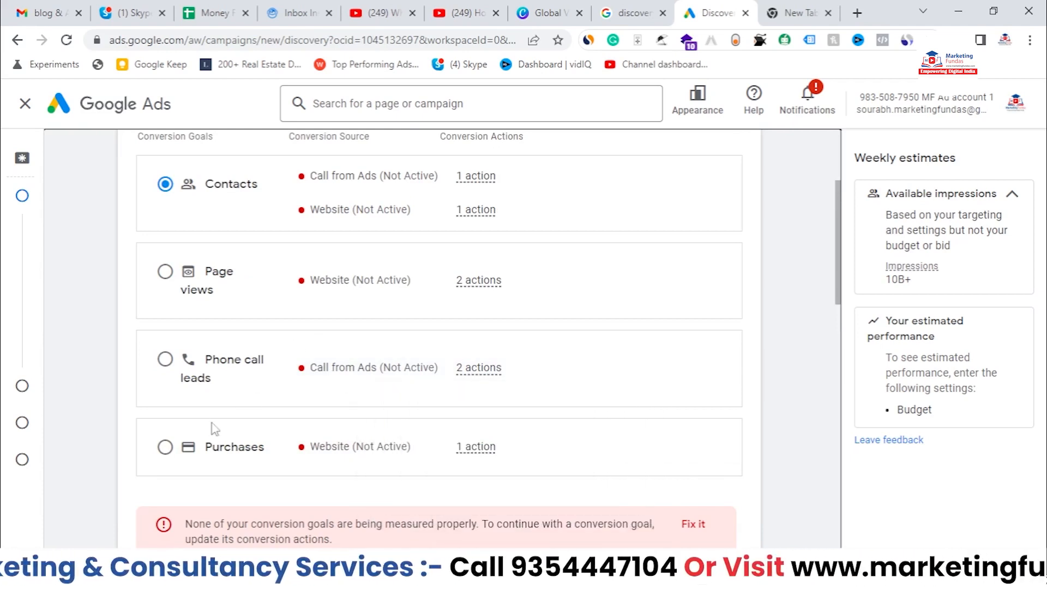
- Select Purchases as the campaign's conversion goal
{"action": "left_click", "coordinate": [166, 448]}
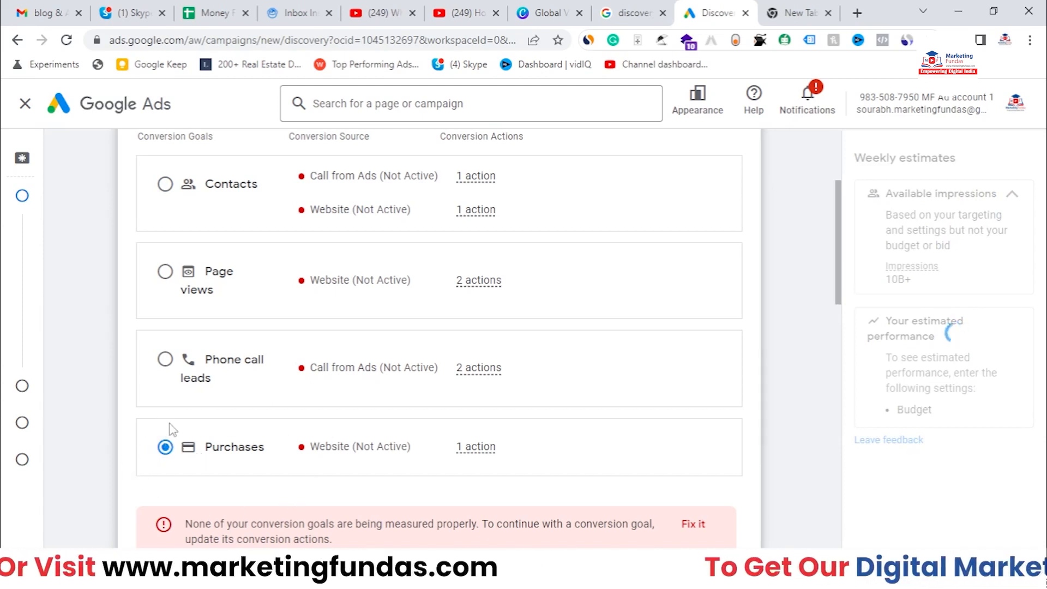
{"action": "scroll", "coordinate": [186, 431], "scroll_direction": "down", "scroll_amount": 1}
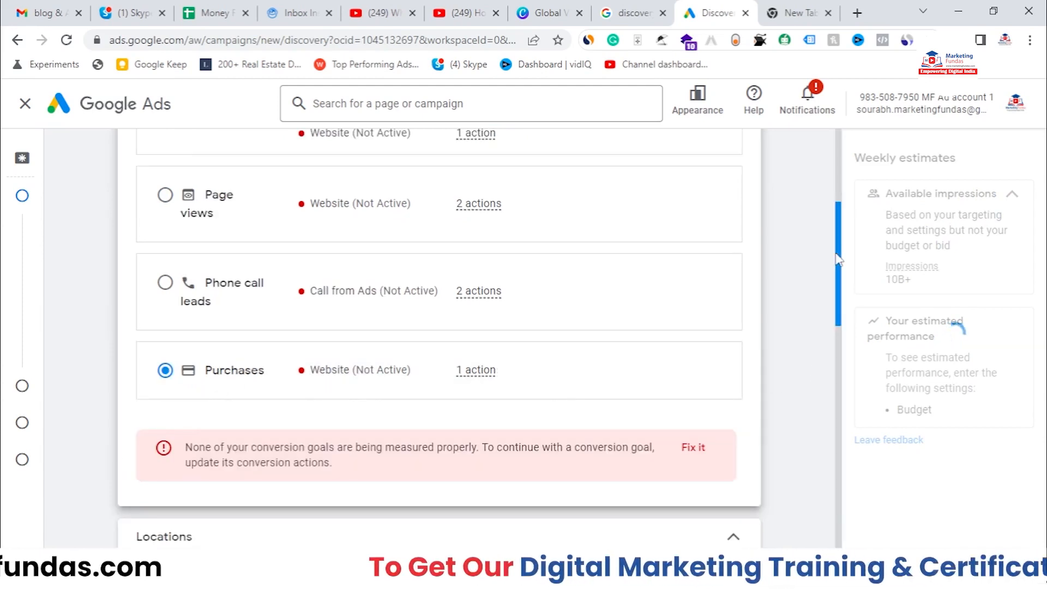
{"action": "scroll", "coordinate": [546, 327], "scroll_direction": "down", "scroll_amount": 1}
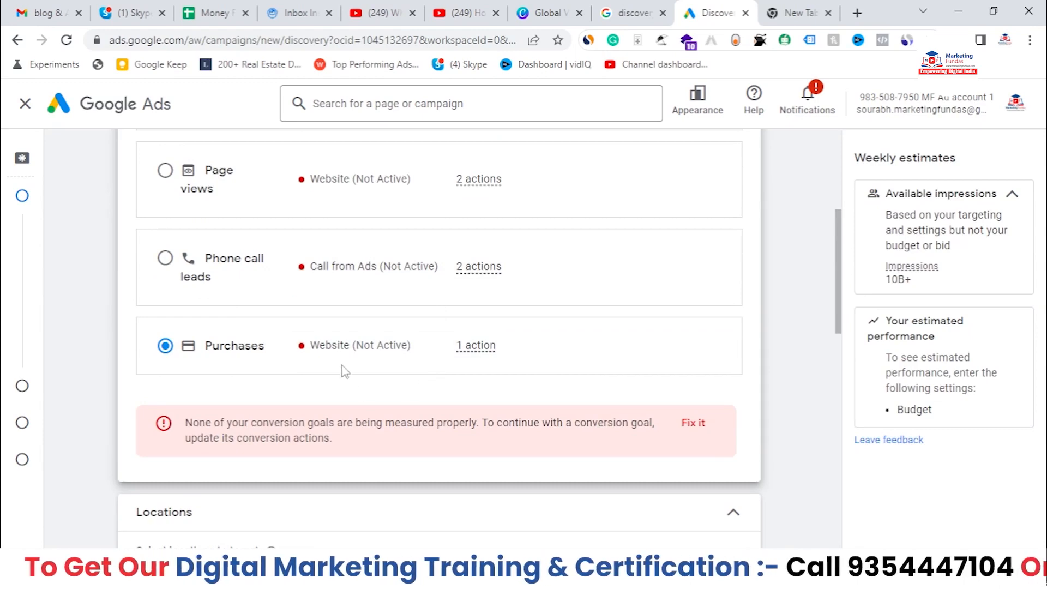
{"action": "mouse_move", "coordinate": [447, 345]}
{"action": "scroll", "coordinate": [817, 264], "scroll_direction": "down", "scroll_amount": 1}
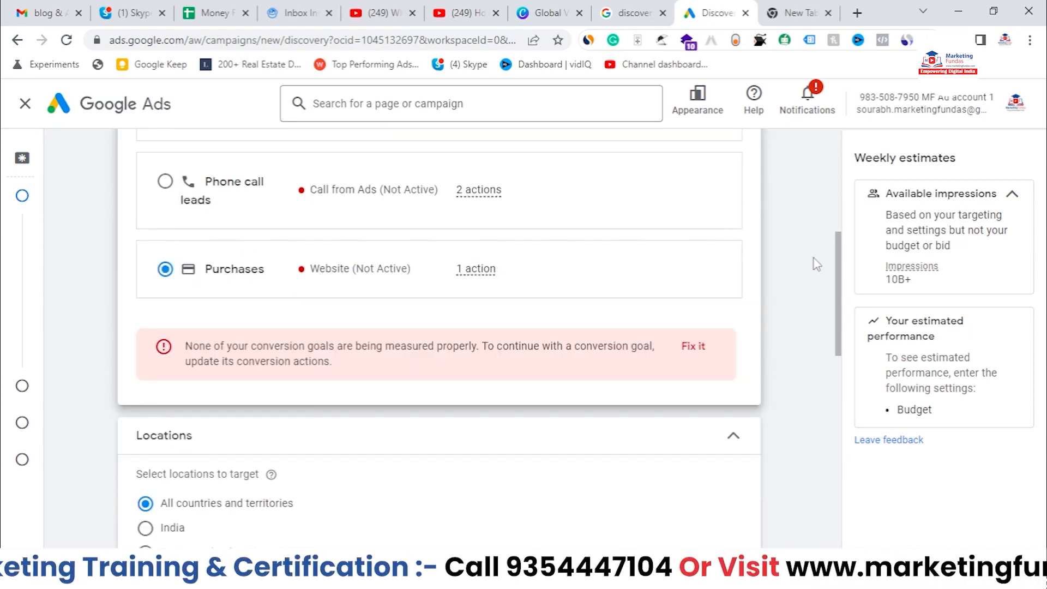
- Choose to enter another location for the campaign's targeting and open the advanced location search
{"action": "scroll", "coordinate": [817, 264], "scroll_direction": "down", "scroll_amount": 3}
{"action": "scroll", "coordinate": [591, 283], "scroll_direction": "down", "scroll_amount": 1}
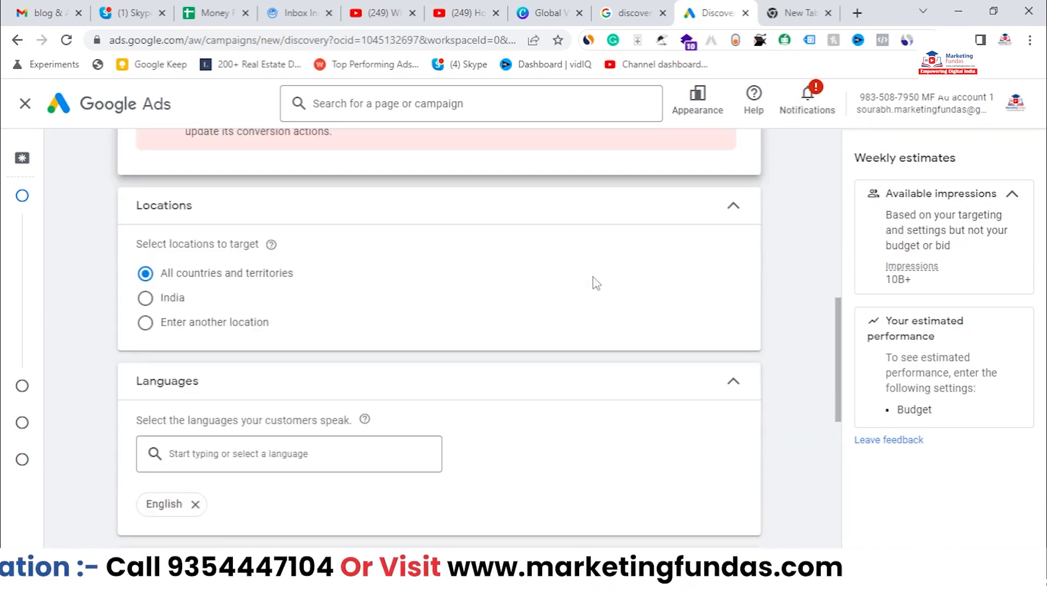
{"action": "scroll", "coordinate": [344, 237], "scroll_direction": "up", "scroll_amount": 2}
{"action": "scroll", "coordinate": [335, 240], "scroll_direction": "down", "scroll_amount": 2}
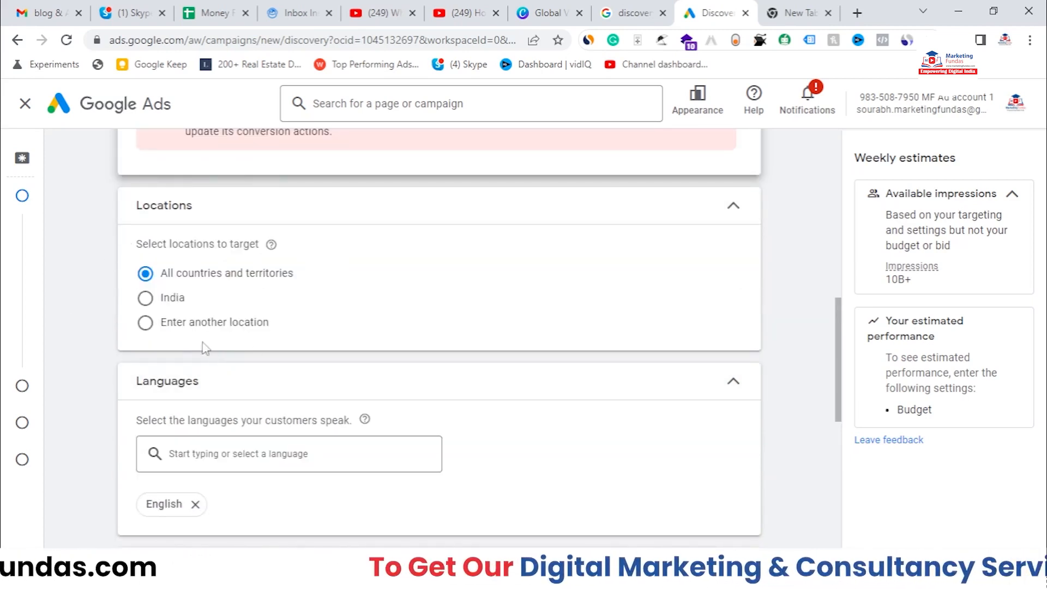
{"action": "left_click", "coordinate": [147, 299]}
{"action": "left_click", "coordinate": [179, 325]}
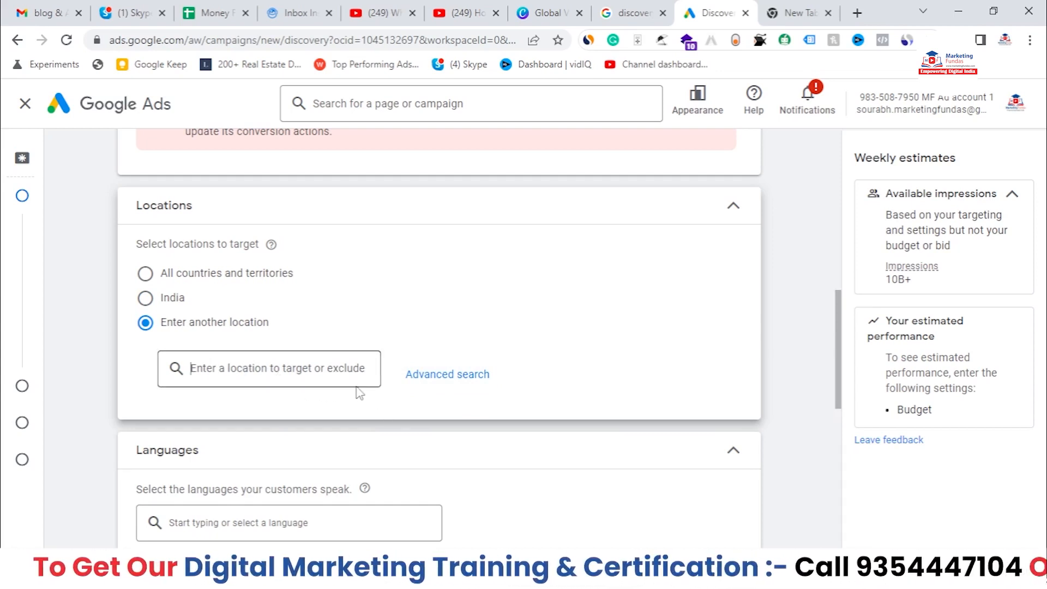
{"action": "left_click", "coordinate": [437, 377]}
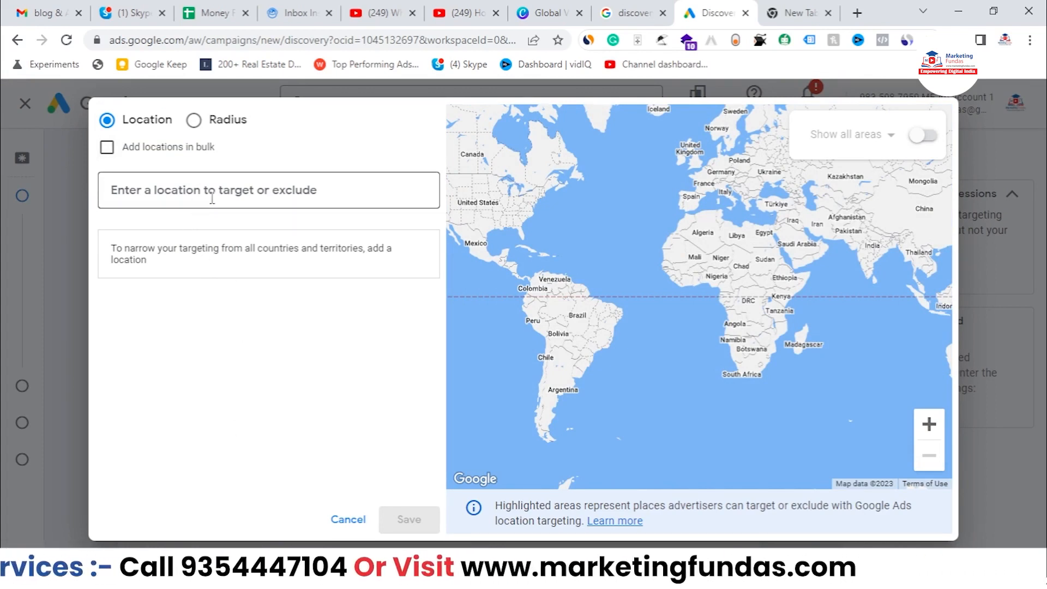
- Search the advanced location targeting for delhi and for postal code 110044, and cancel without adding a location
{"action": "type", "text": "delhi"}
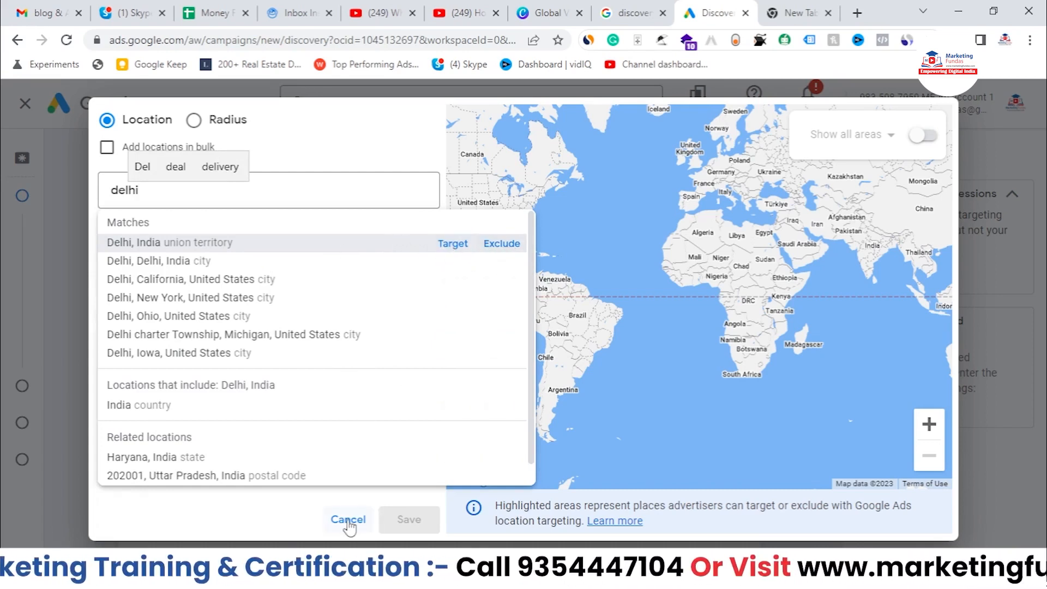
{"action": "left_click_drag", "start_coordinate": [146, 191], "coordinate": [116, 191]}
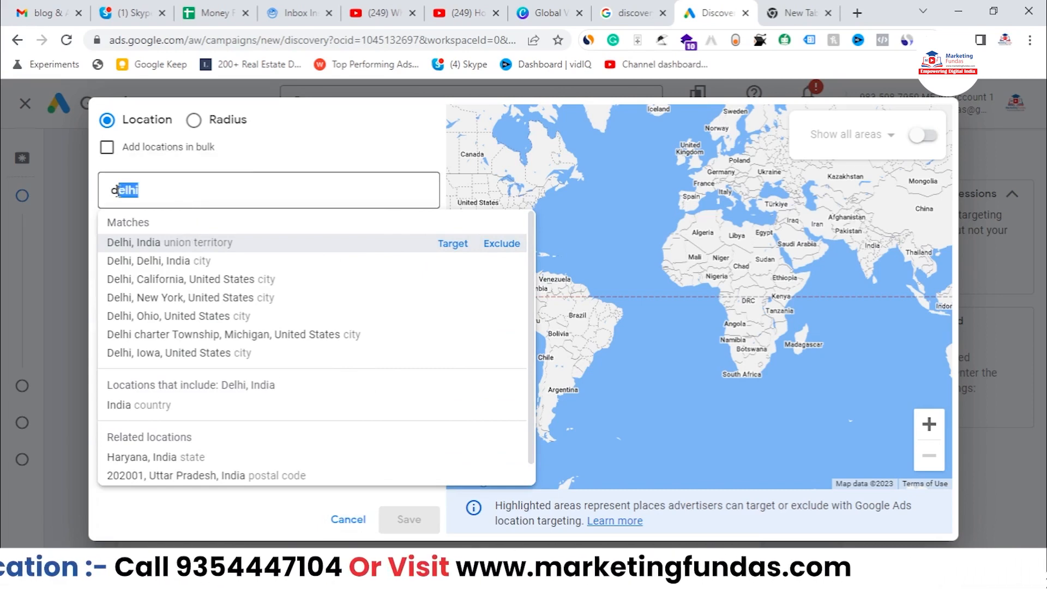
{"action": "key", "text": "BackSpace"}
{"action": "key", "text": "BackSpace"}
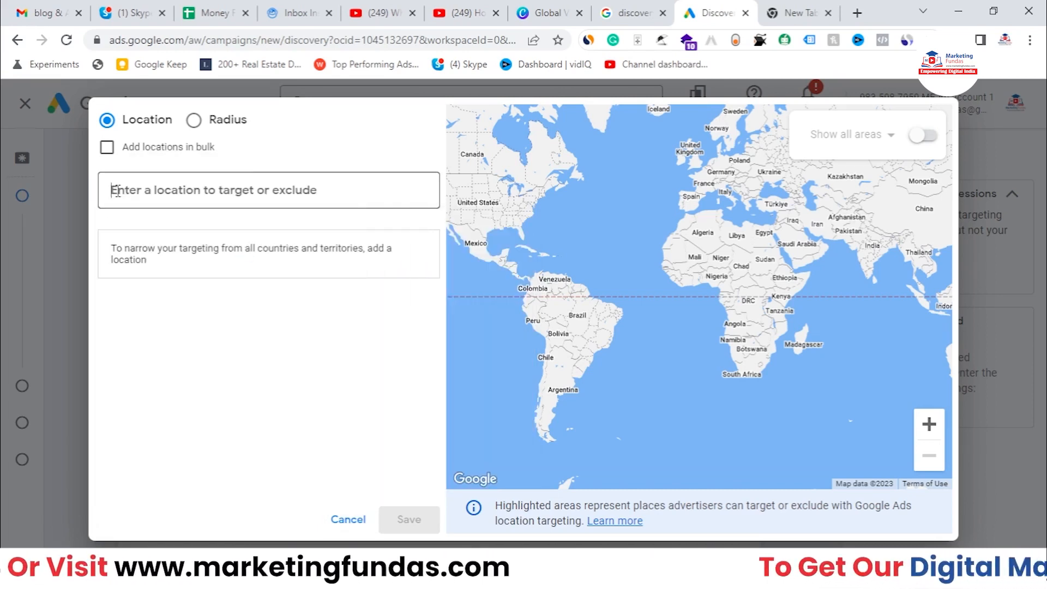
{"action": "type", "text": "*"}
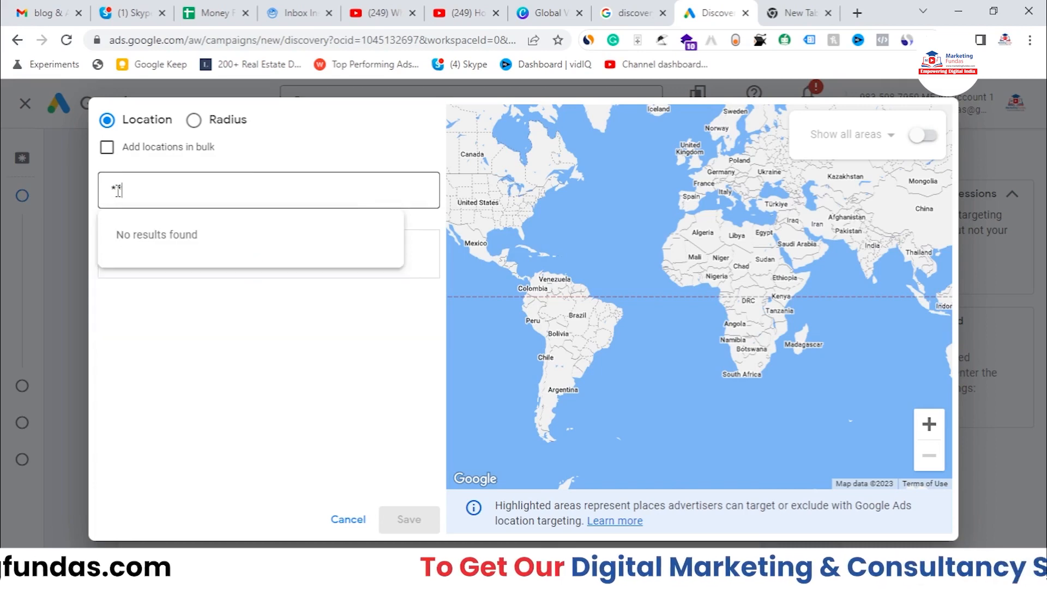
{"action": "key", "text": "BackSpace"}
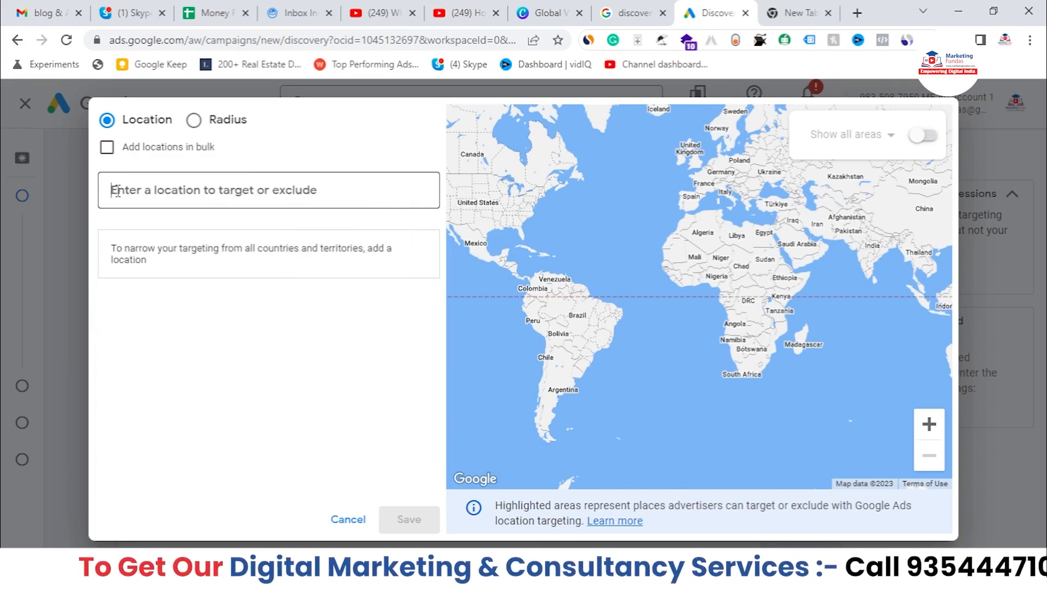
{"action": "type", "text": "110044"}
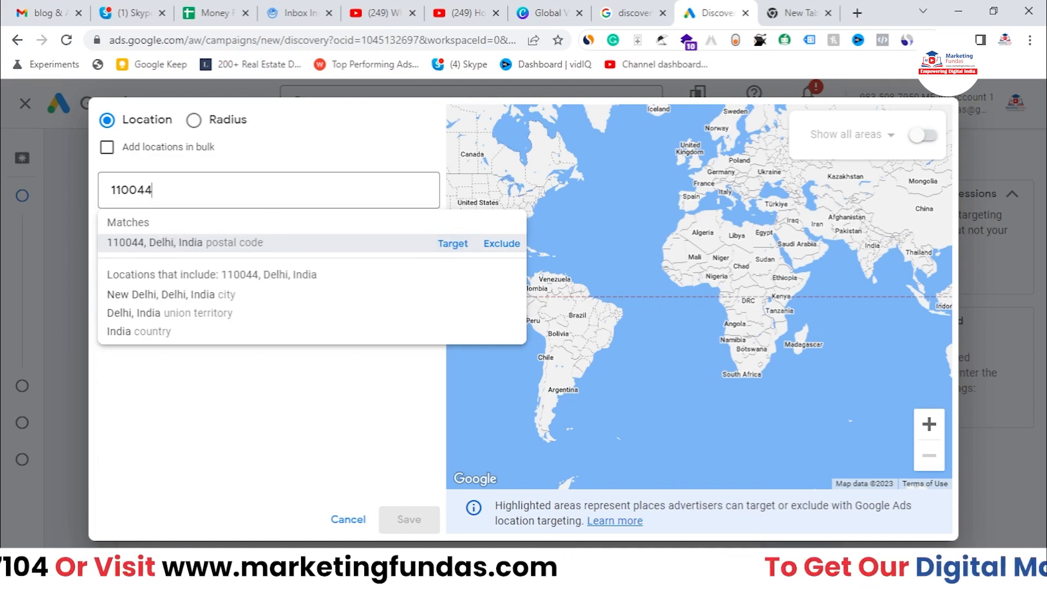
{"action": "left_click", "coordinate": [347, 520]}
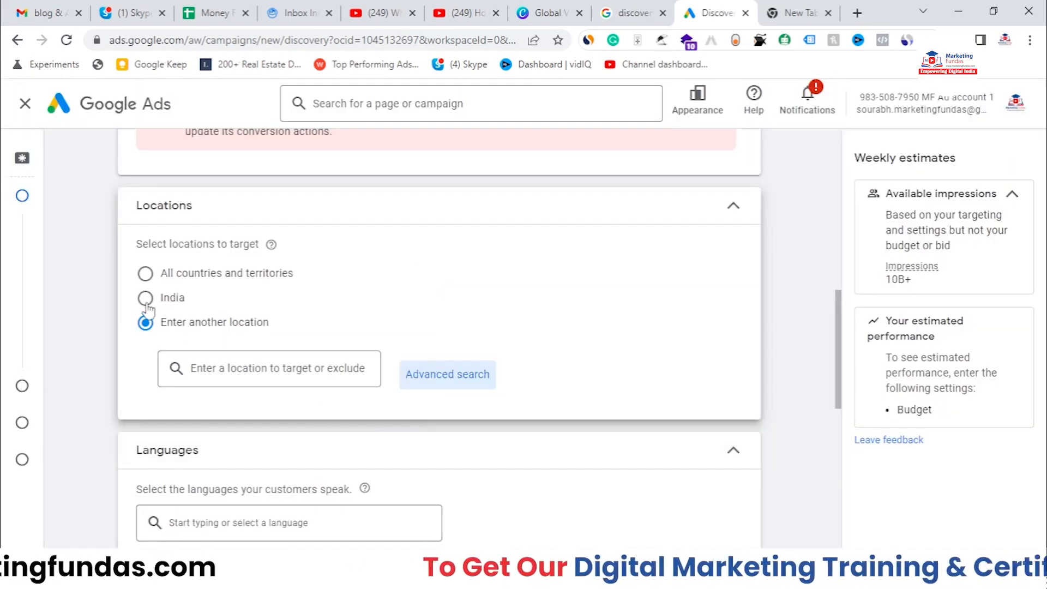
- Target India as the campaign's location and remove English so that all languages are targeted
{"action": "left_click", "coordinate": [145, 298]}
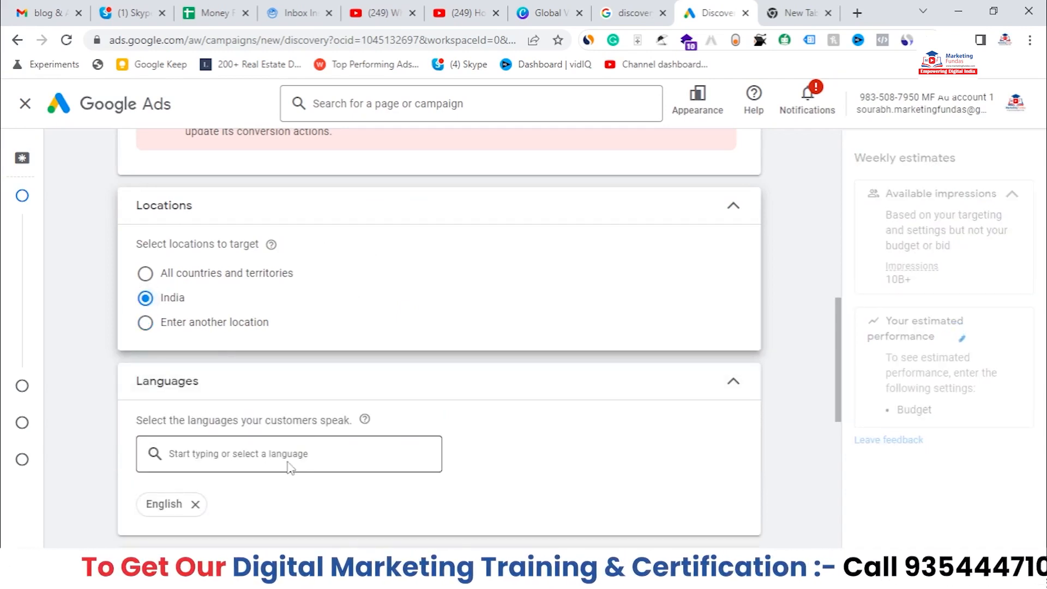
{"action": "scroll", "coordinate": [299, 402], "scroll_direction": "down", "scroll_amount": 2}
{"action": "scroll", "coordinate": [299, 402], "scroll_direction": "down", "scroll_amount": 2}
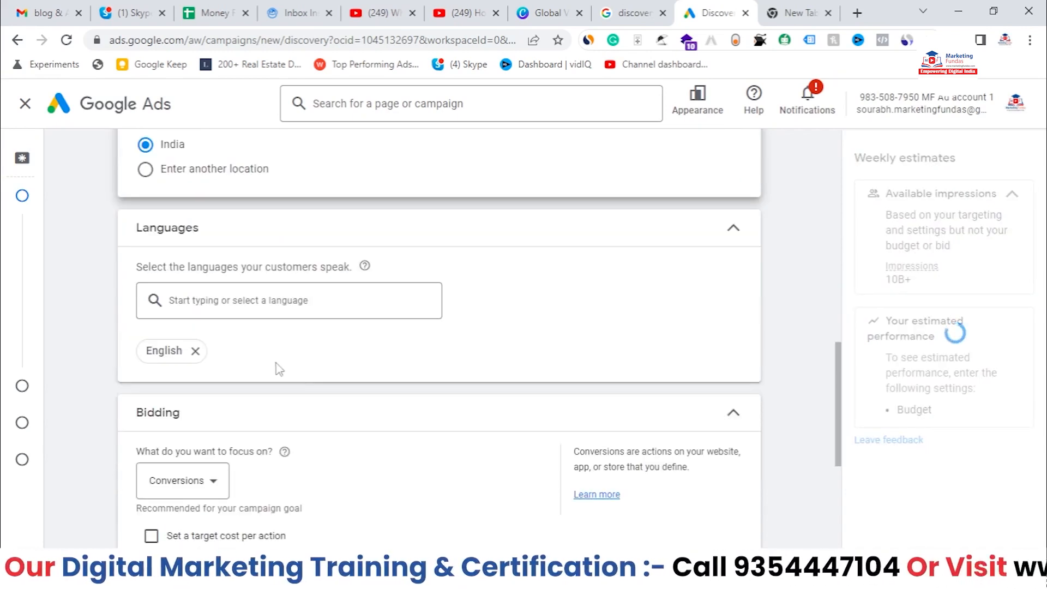
{"action": "left_click", "coordinate": [194, 353]}
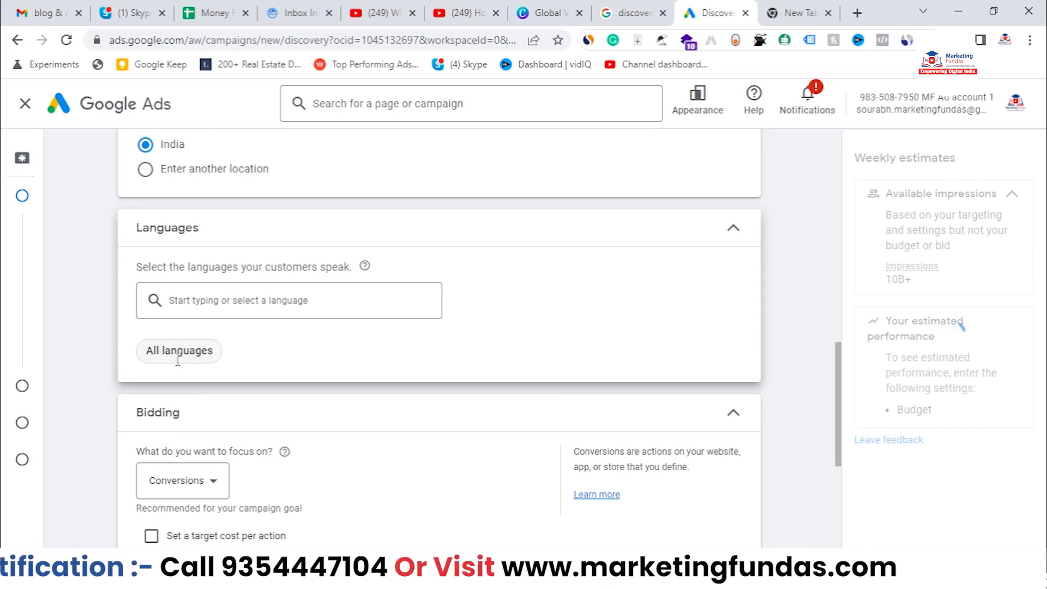
{"action": "left_click", "coordinate": [190, 306]}
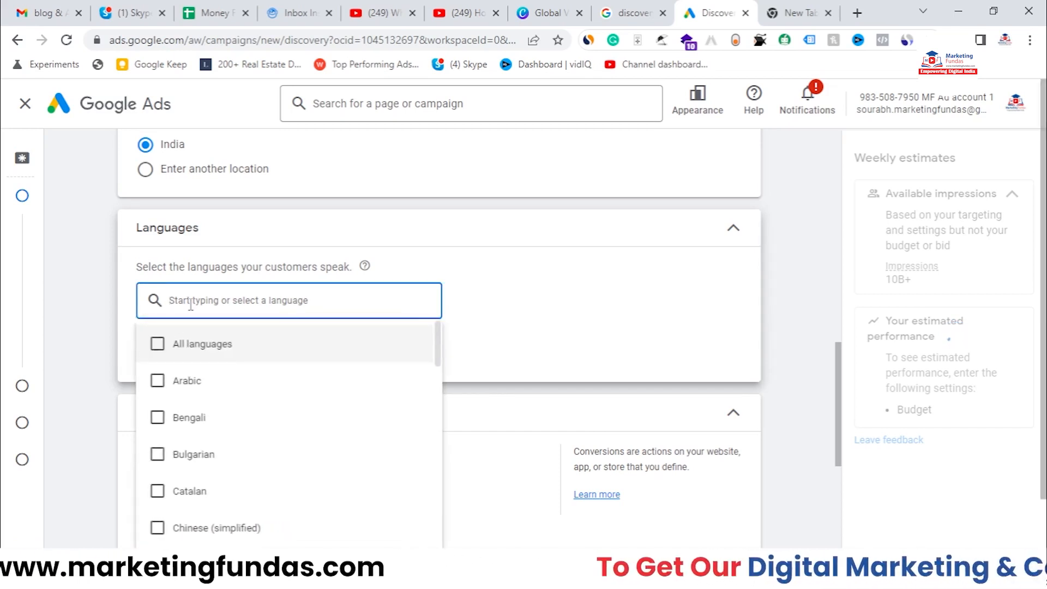
{"action": "left_click", "coordinate": [526, 346]}
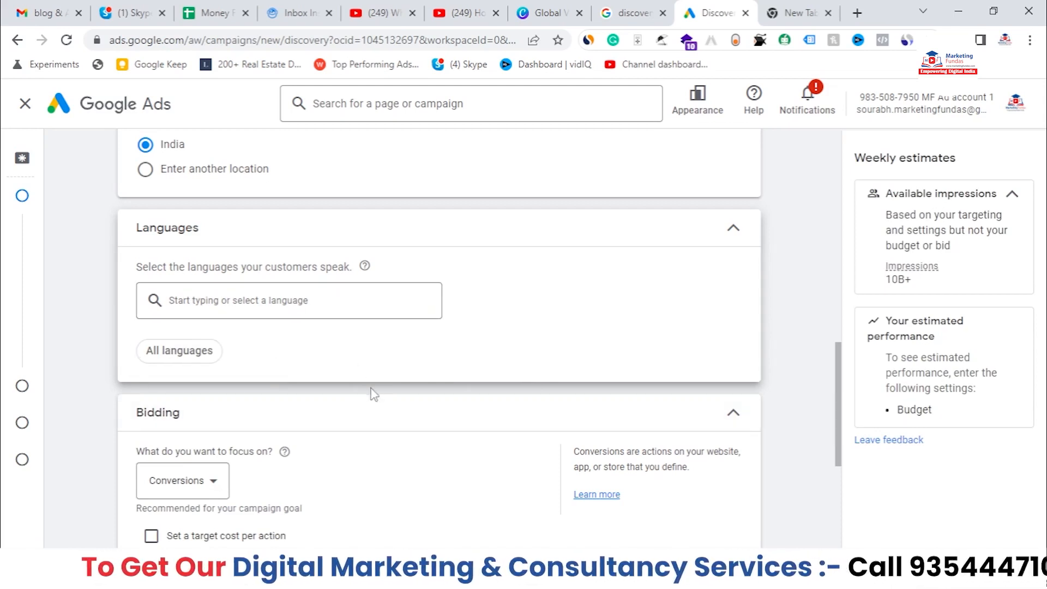
- Review what the campaign's bidding can focus on and keep Conversions
{"action": "scroll", "coordinate": [250, 330], "scroll_direction": "down", "scroll_amount": 1}
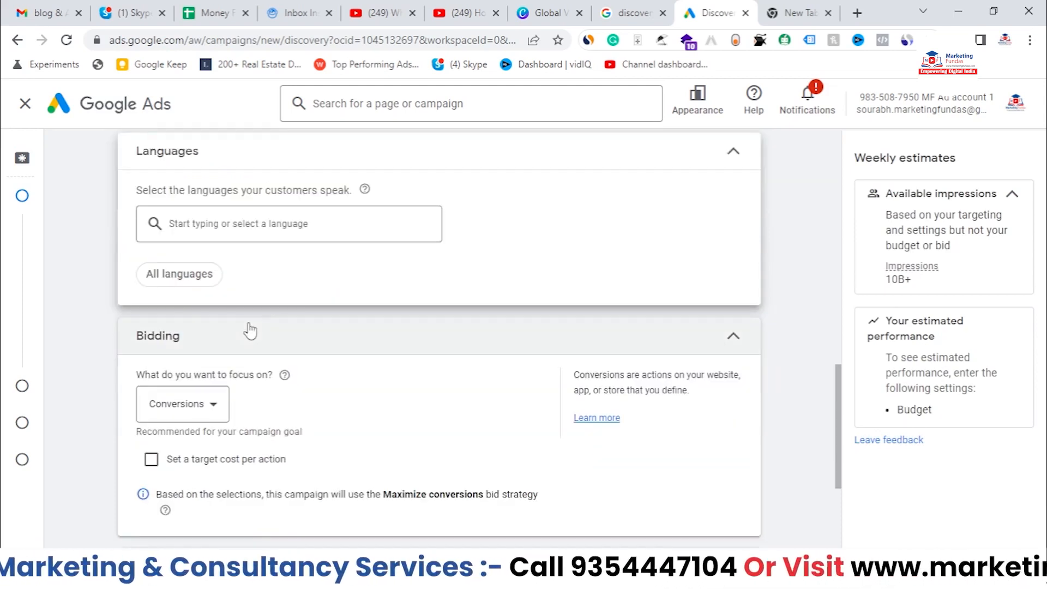
{"action": "scroll", "coordinate": [369, 254], "scroll_direction": "down", "scroll_amount": 1}
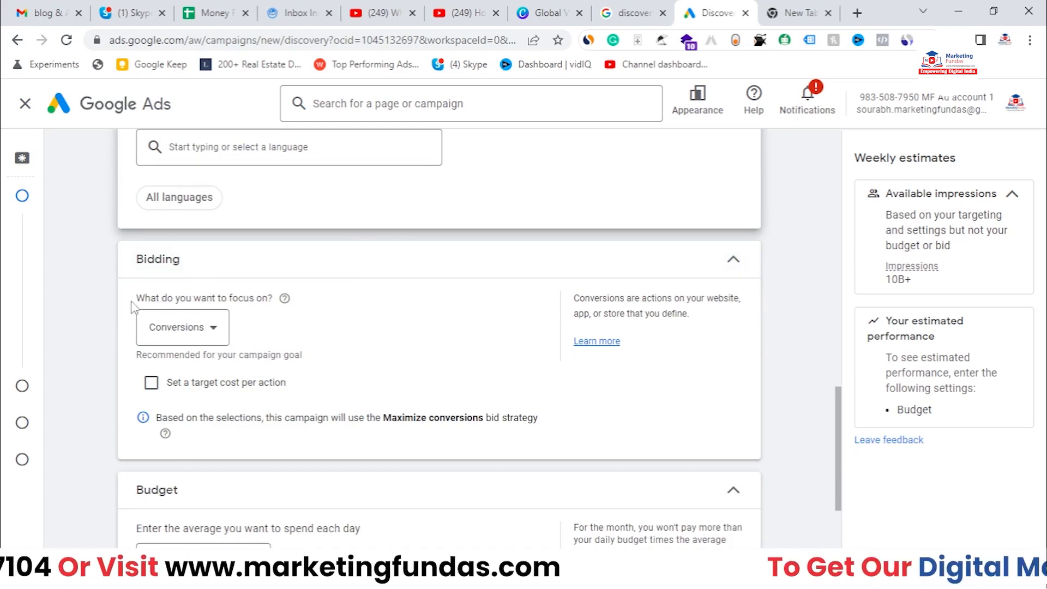
{"action": "left_click_drag", "start_coordinate": [132, 307], "coordinate": [264, 297]}
{"action": "left_click", "coordinate": [419, 363]}
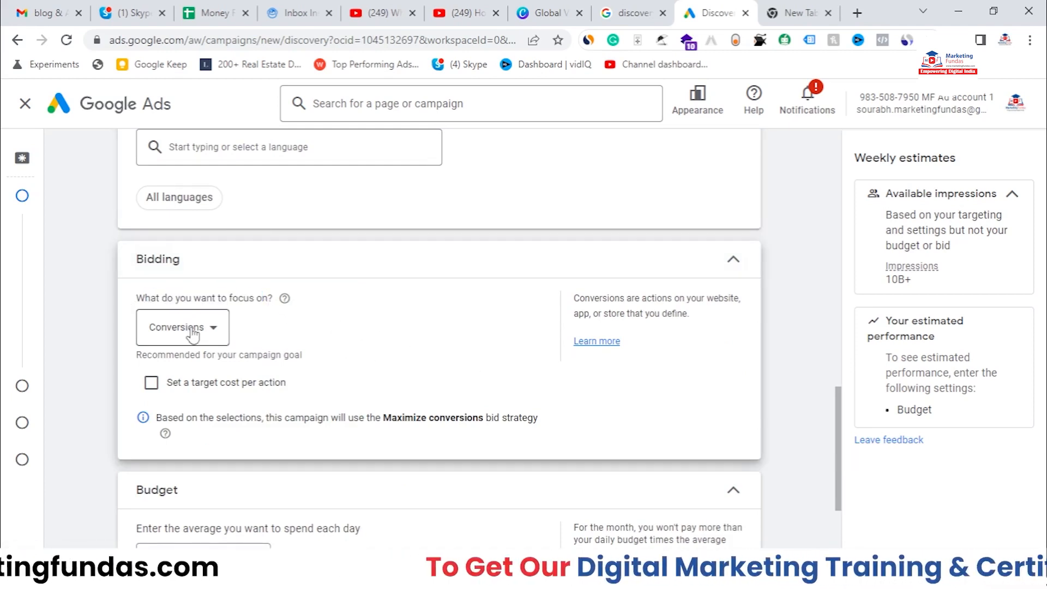
{"action": "left_click", "coordinate": [207, 343]}
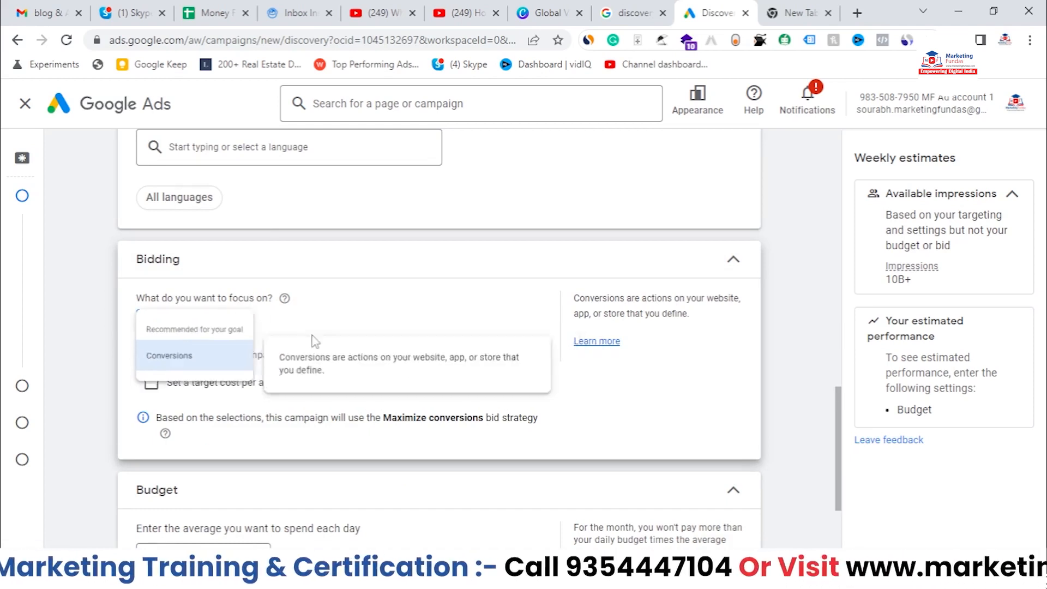
{"action": "left_click", "coordinate": [223, 366]}
- Enable a target cost per action for the bidding and check the typical target CPA suggested for similar campaigns
{"action": "scroll", "coordinate": [361, 334], "scroll_direction": "down", "scroll_amount": 1}
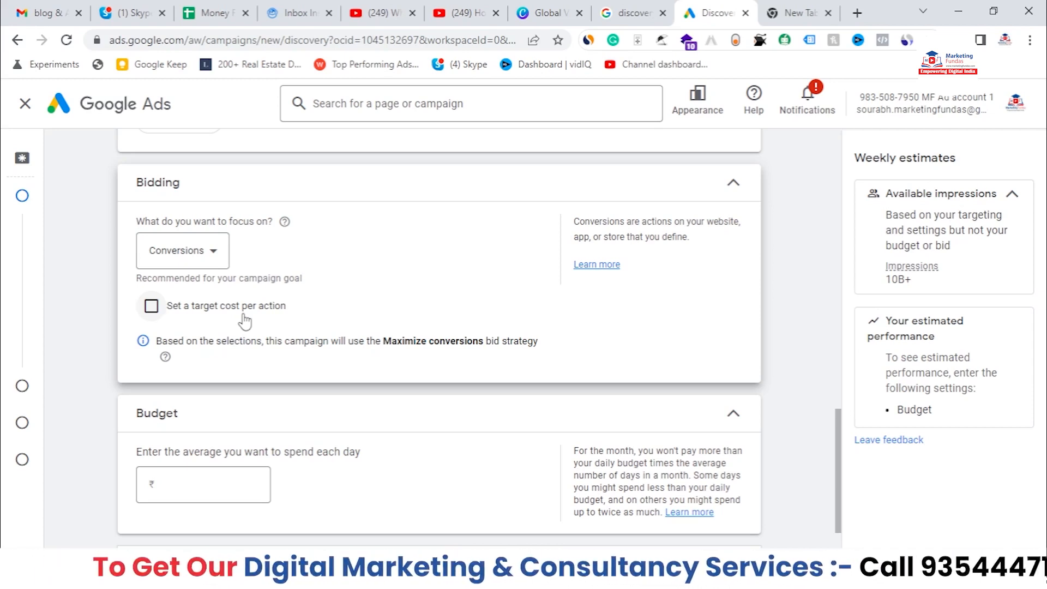
{"action": "left_click", "coordinate": [151, 306]}
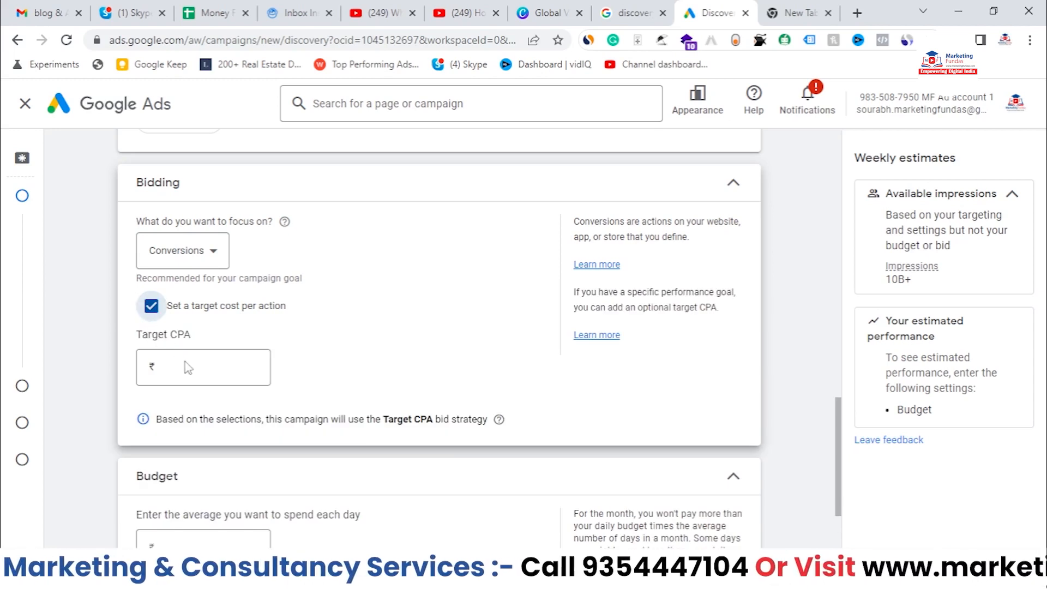
{"action": "left_click", "coordinate": [189, 367]}
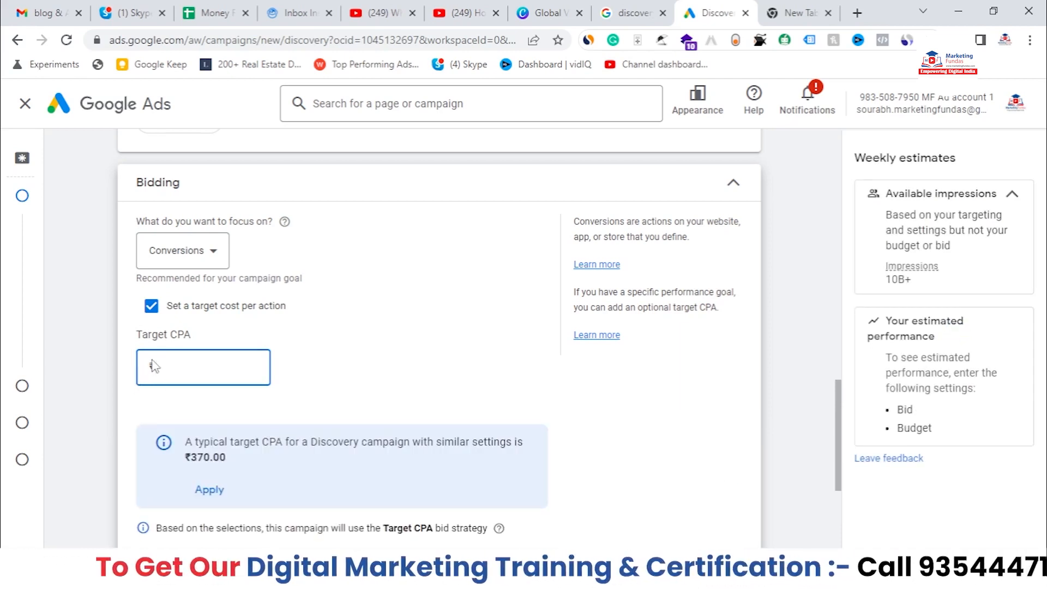
{"action": "type", "text": "**"}
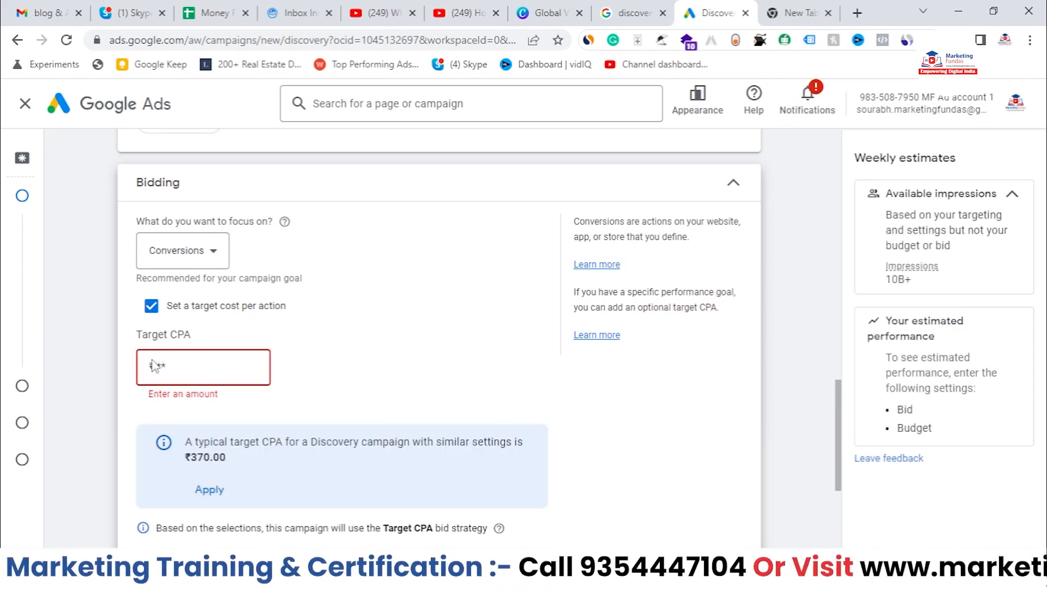
{"action": "left_click", "coordinate": [233, 457]}
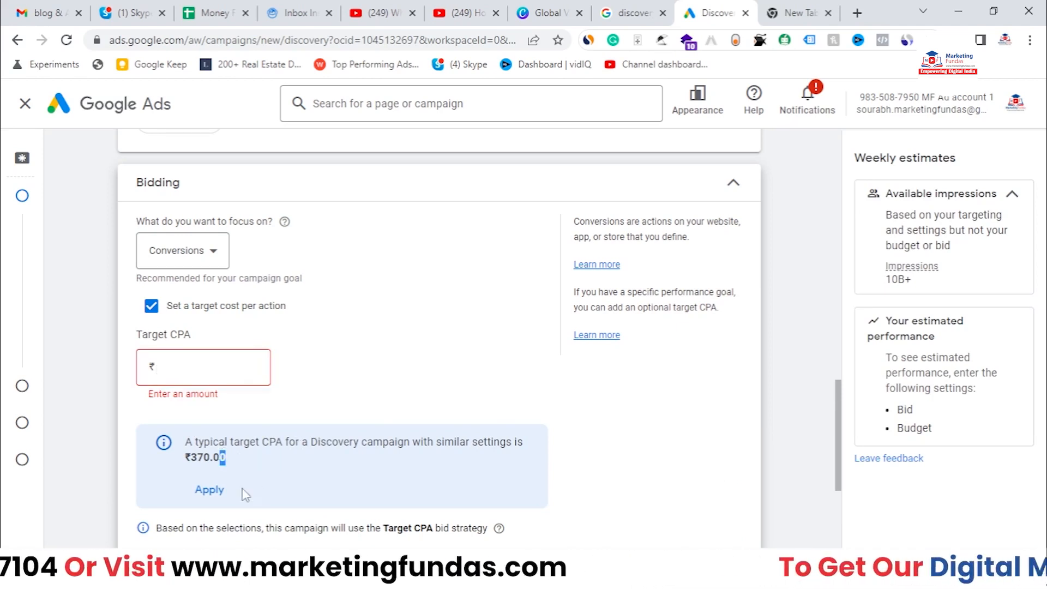
{"action": "left_click", "coordinate": [232, 473]}
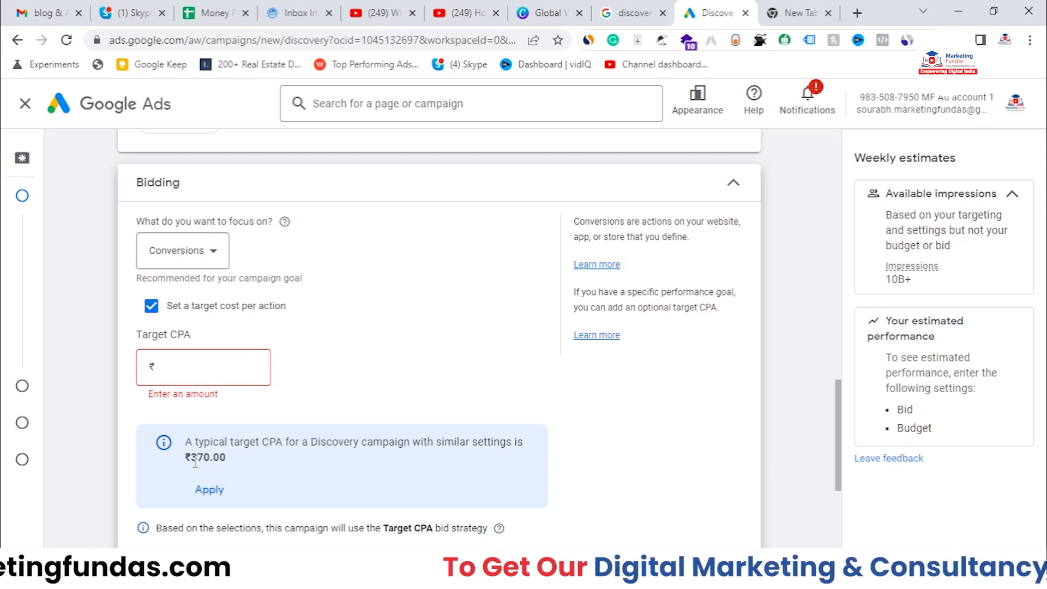
{"action": "left_click_drag", "start_coordinate": [195, 462], "coordinate": [204, 463]}
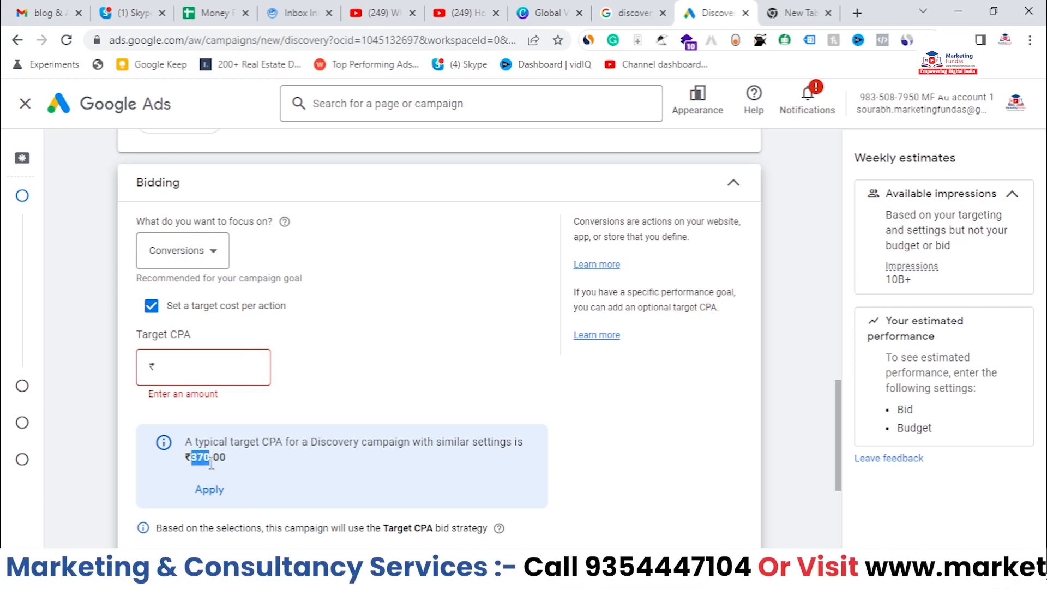
- Set the bidding's target CPA to ₹370
{"action": "left_click", "coordinate": [197, 374]}
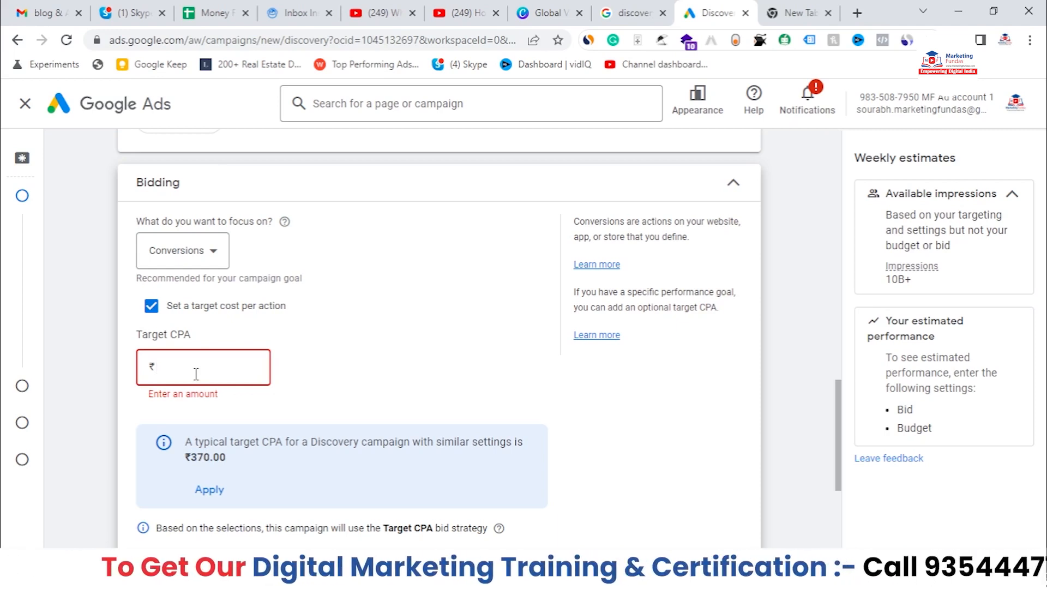
{"action": "type", "text": "3"}
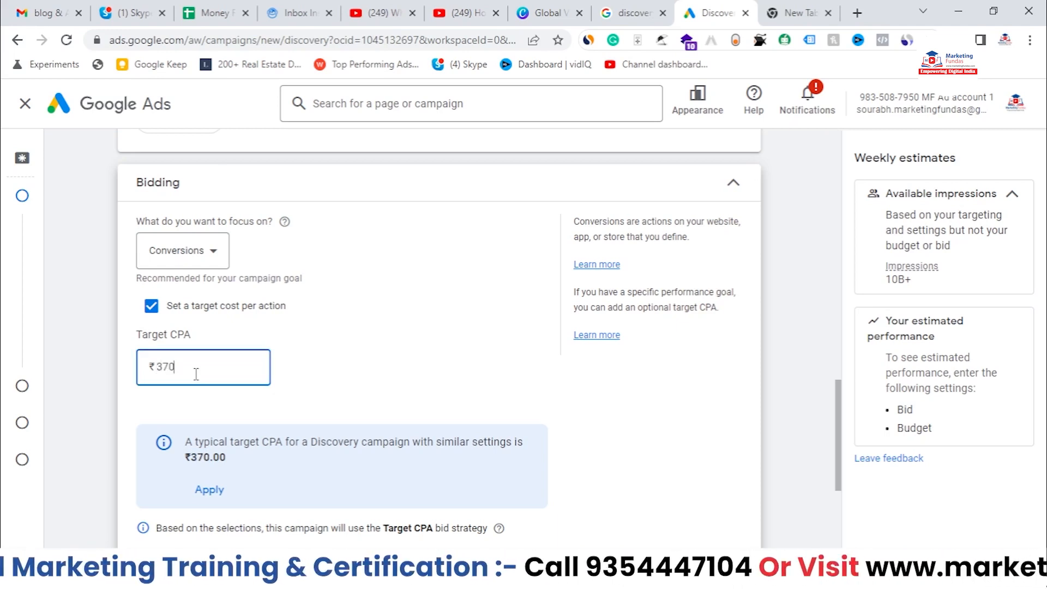
{"action": "type", "text": "70"}
{"action": "left_click", "coordinate": [364, 354]}
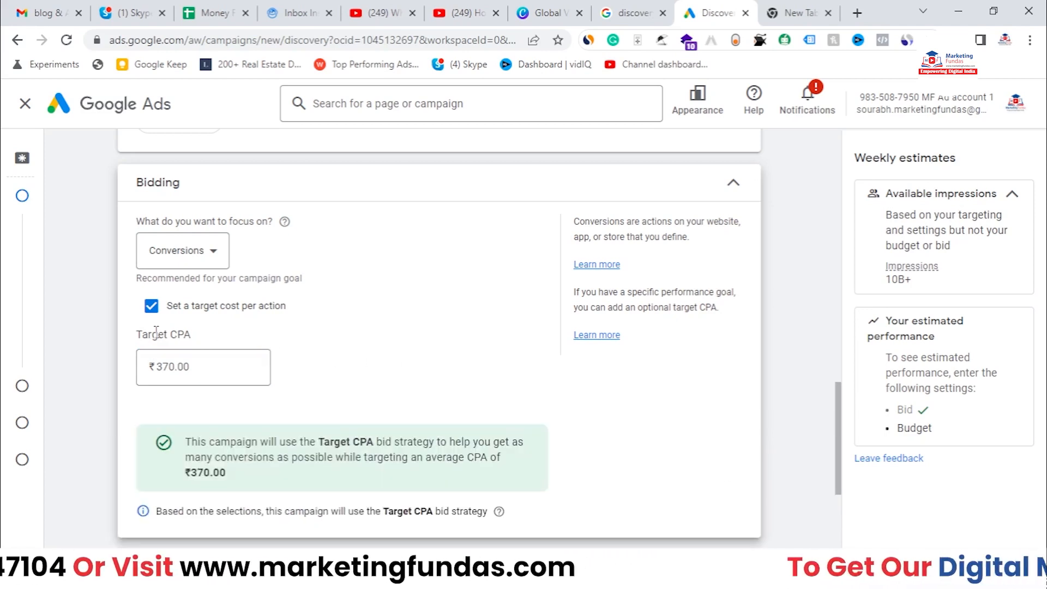
{"action": "double_click", "coordinate": [195, 366]}
{"action": "left_click", "coordinate": [363, 355]}
{"action": "scroll", "coordinate": [364, 353], "scroll_direction": "down", "scroll_amount": 3}
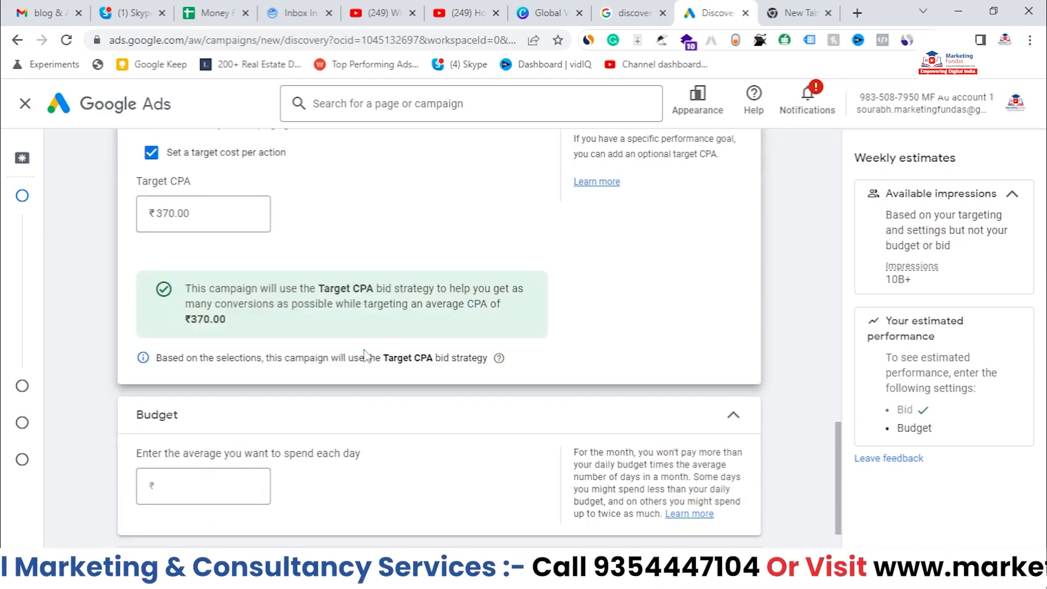
- Set the campaign's average daily budget to ₹4,000 and check it against the target CPA
{"action": "scroll", "coordinate": [364, 356], "scroll_direction": "down", "scroll_amount": 1}
{"action": "left_click", "coordinate": [223, 414]}
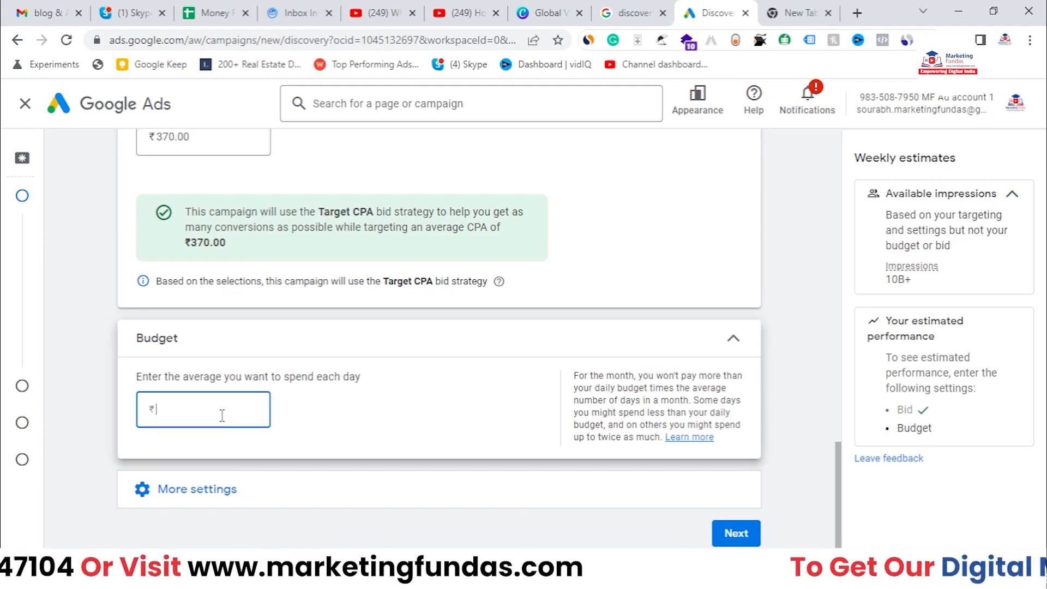
{"action": "type", "text": "40"}
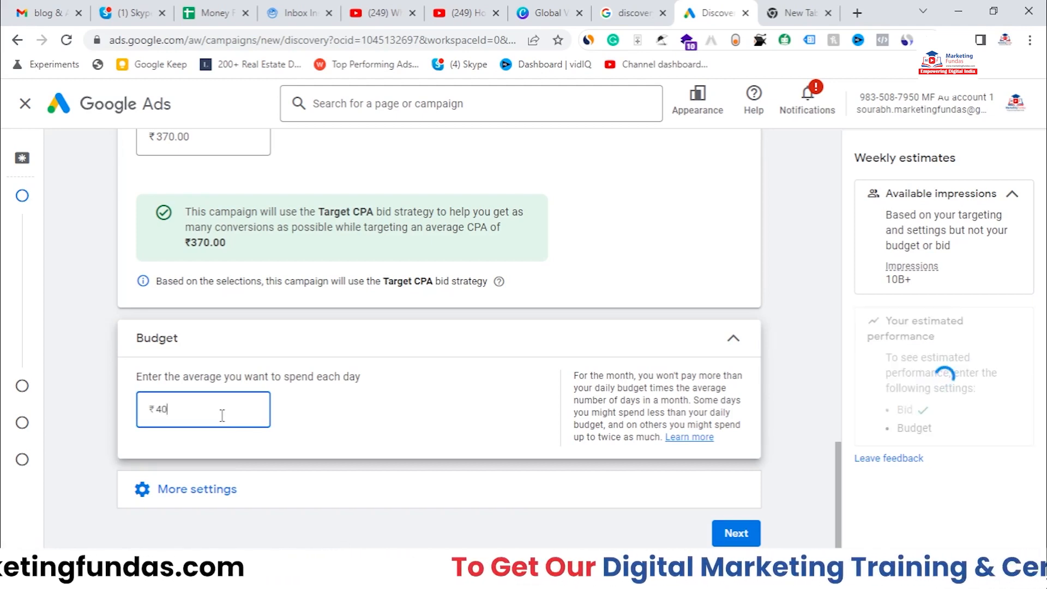
{"action": "type", "text": "00"}
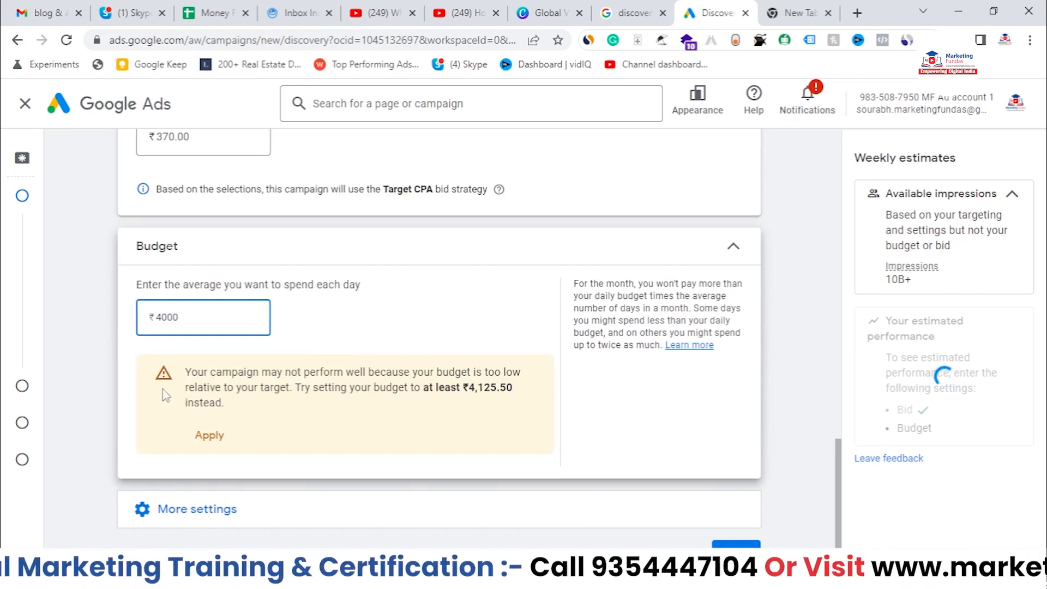
{"action": "scroll", "coordinate": [213, 270], "scroll_direction": "up", "scroll_amount": 2}
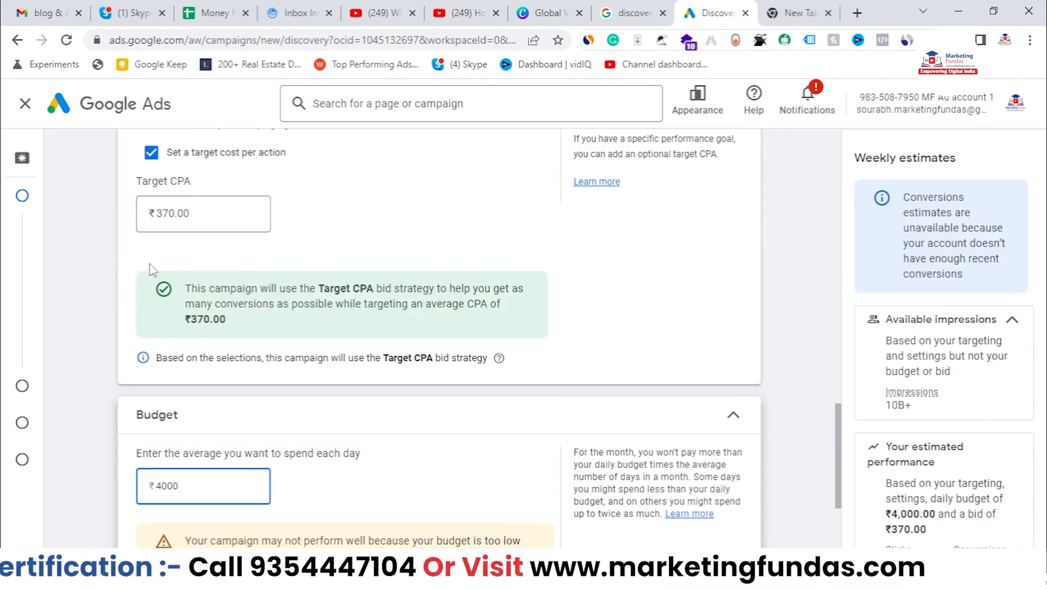
{"action": "scroll", "coordinate": [284, 307], "scroll_direction": "down", "scroll_amount": 3}
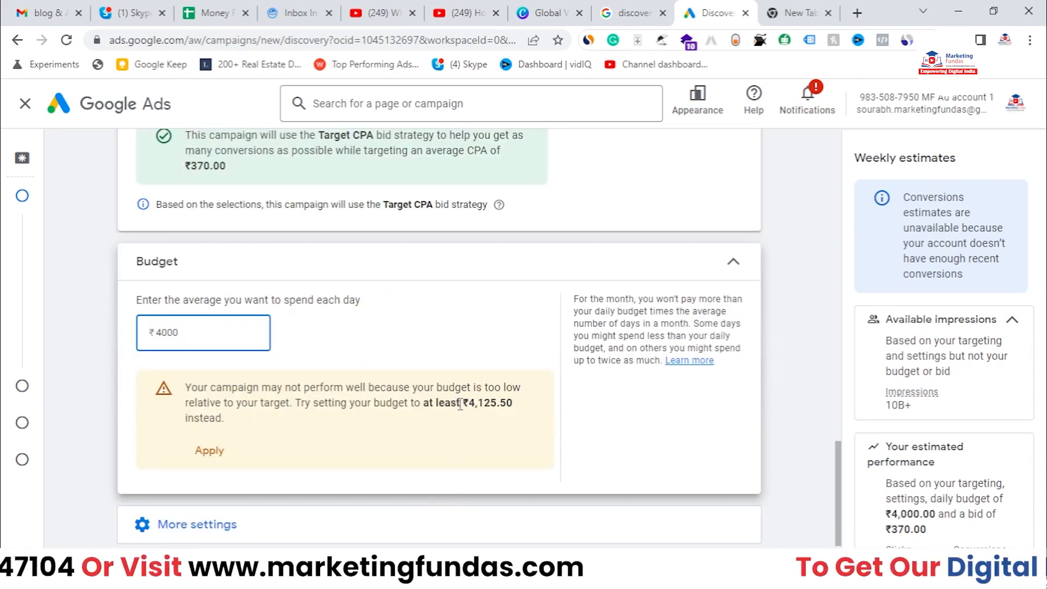
- Set the campaign's average daily budget to ₹6,000, above the suggested minimum
{"action": "left_click_drag", "start_coordinate": [471, 404], "coordinate": [518, 419]}
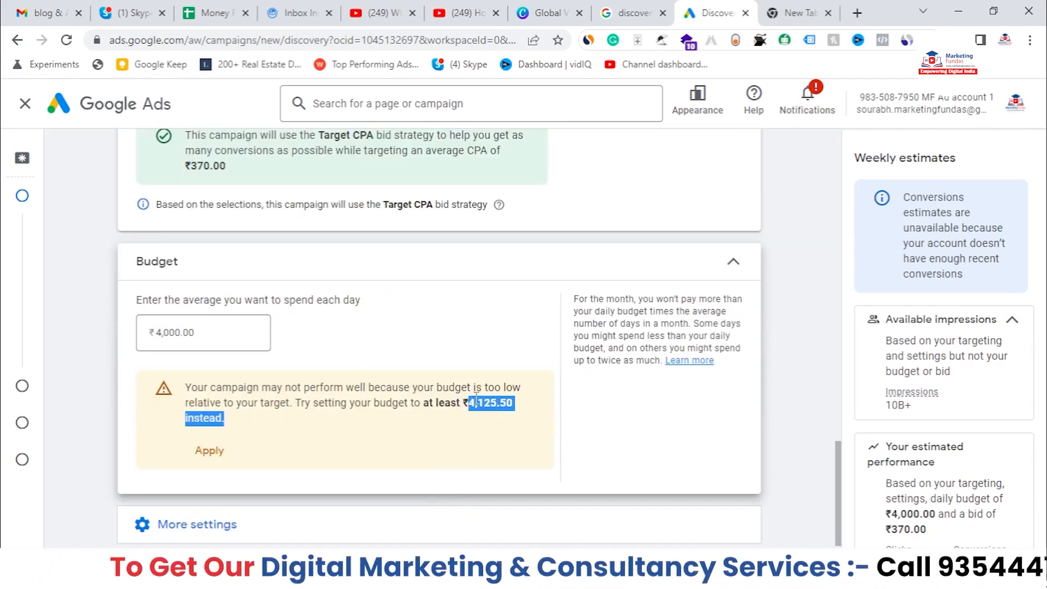
{"action": "left_click", "coordinate": [160, 332]}
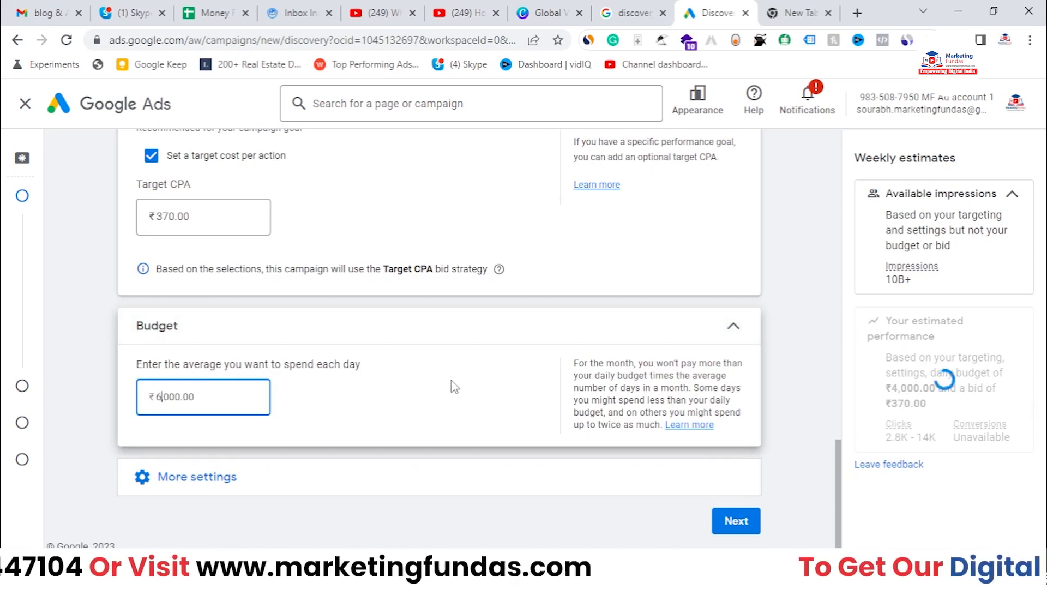
{"action": "left_click", "coordinate": [455, 383]}
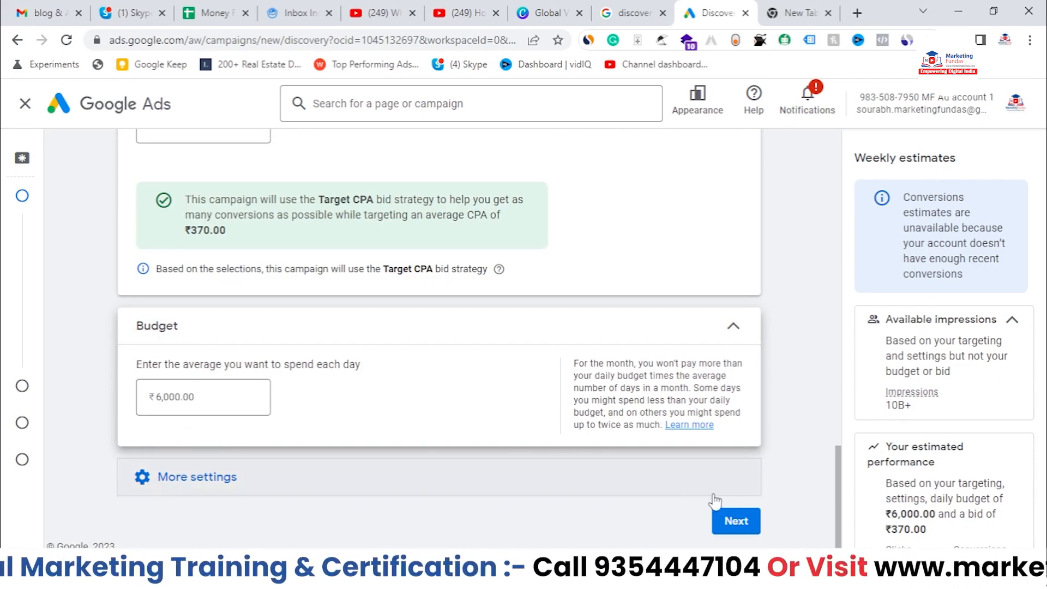
- Review the campaign's additional settings and the day options of the ad schedule, keeping All days
{"action": "left_click", "coordinate": [293, 479]}
{"action": "scroll", "coordinate": [394, 390], "scroll_direction": "down", "scroll_amount": 3}
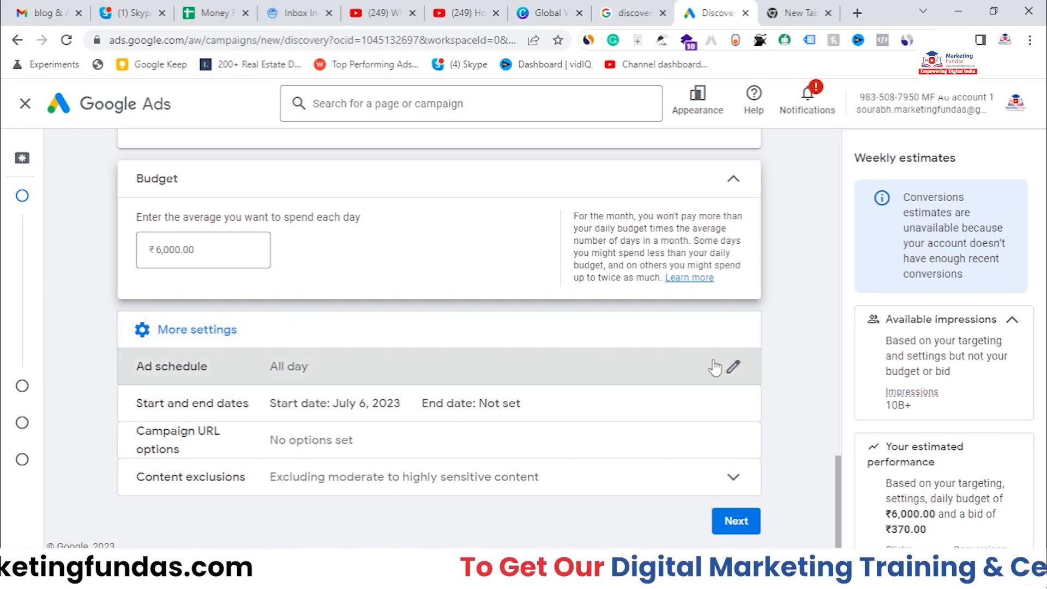
{"action": "left_click", "coordinate": [733, 368]}
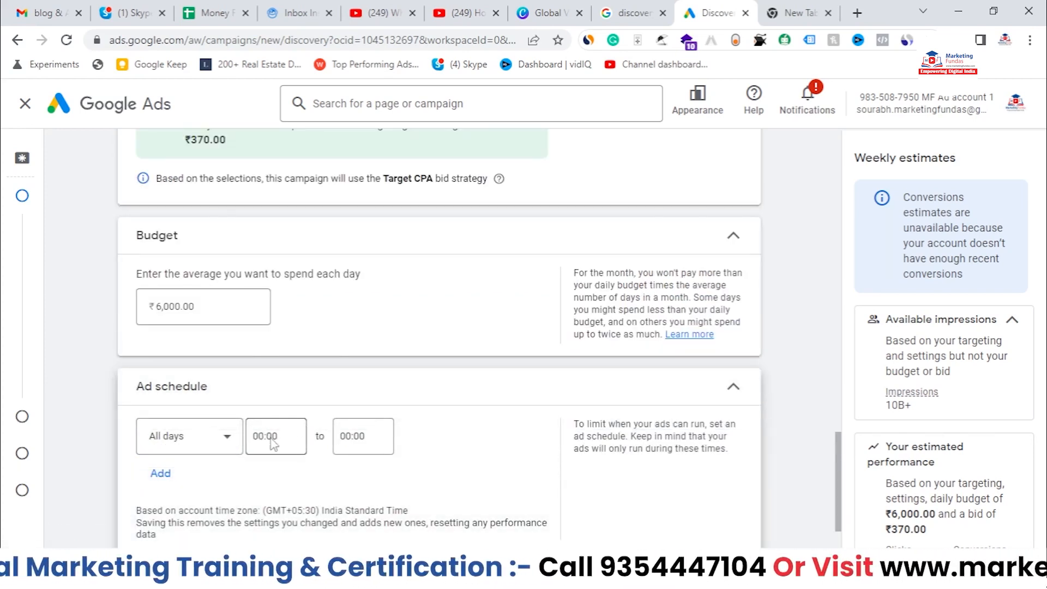
{"action": "scroll", "coordinate": [272, 443], "scroll_direction": "down", "scroll_amount": 2}
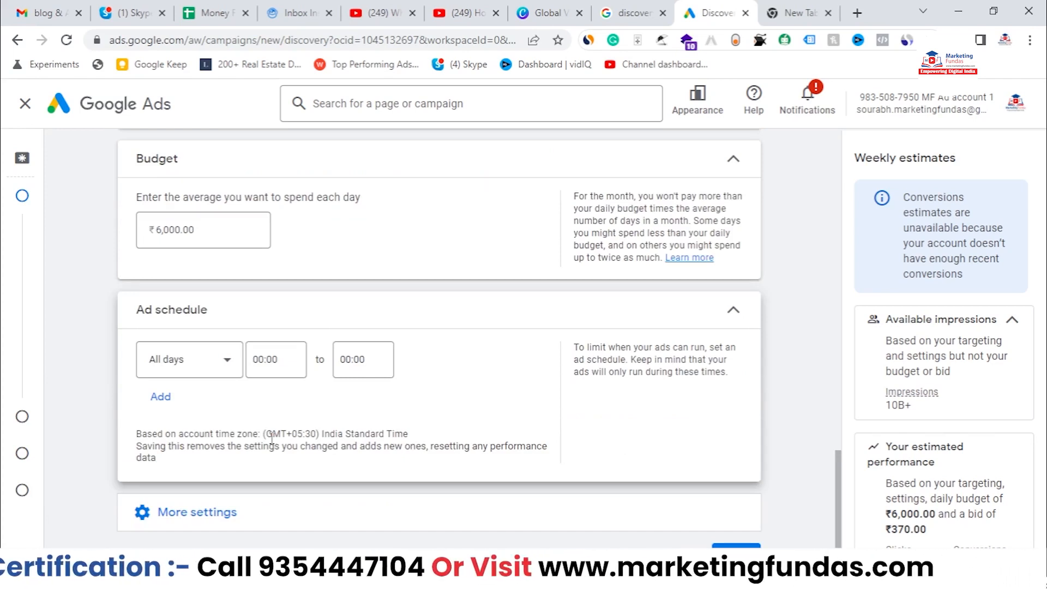
{"action": "left_click", "coordinate": [225, 360]}
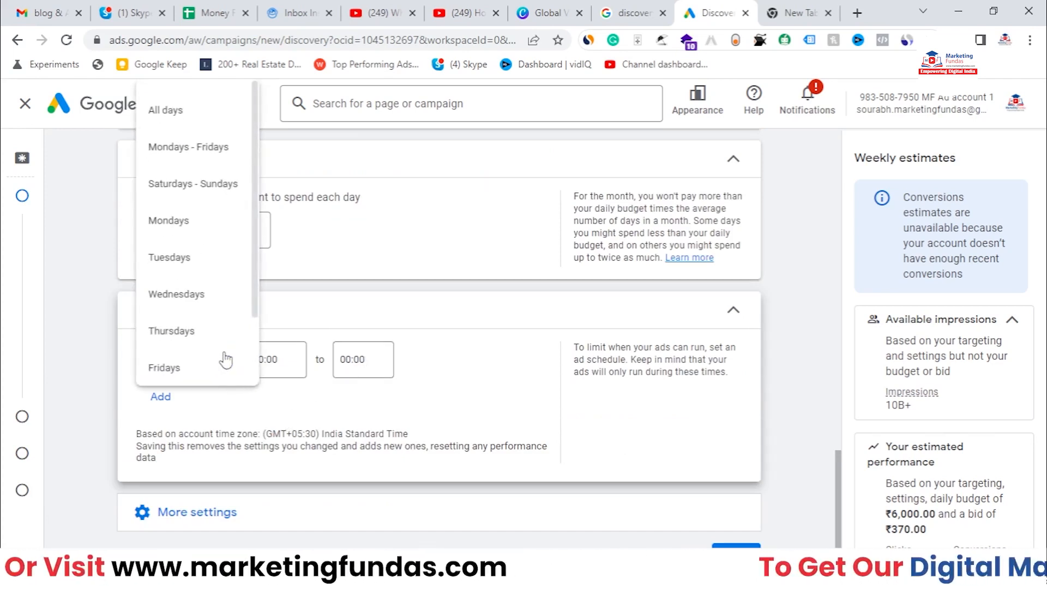
{"action": "left_click", "coordinate": [251, 417]}
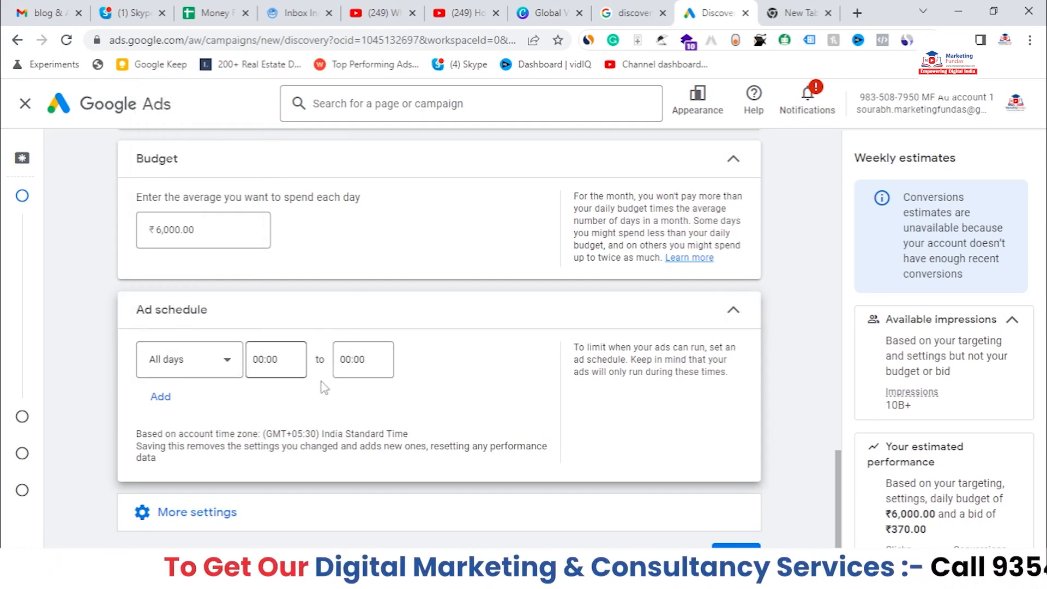
{"action": "left_click", "coordinate": [724, 326]}
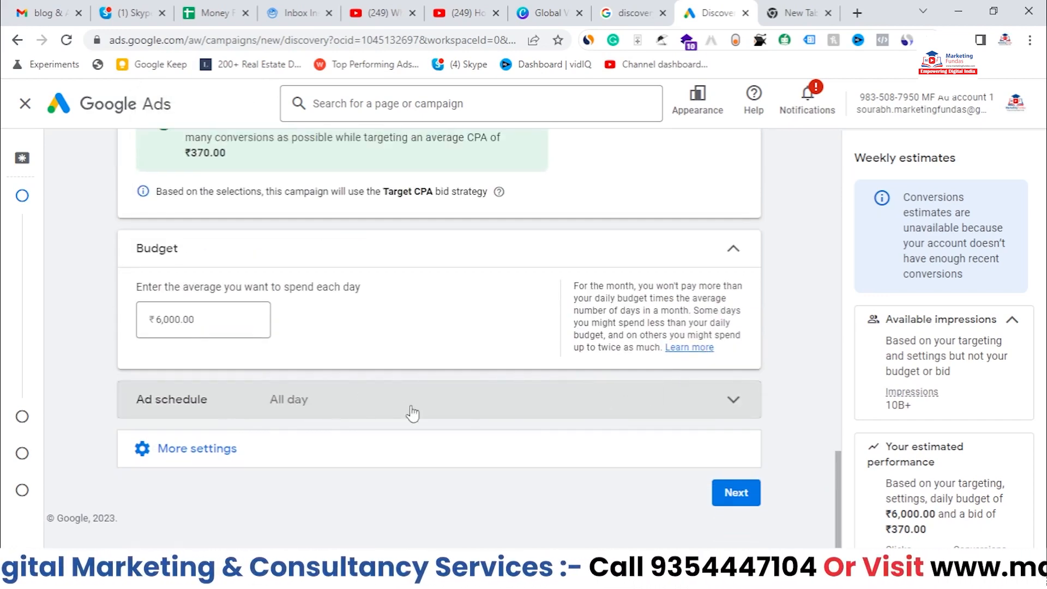
- Review the campaign's start and end dates and its remaining additional settings, keeping no end date
{"action": "left_click", "coordinate": [423, 453]}
{"action": "scroll", "coordinate": [439, 443], "scroll_direction": "down", "scroll_amount": 2}
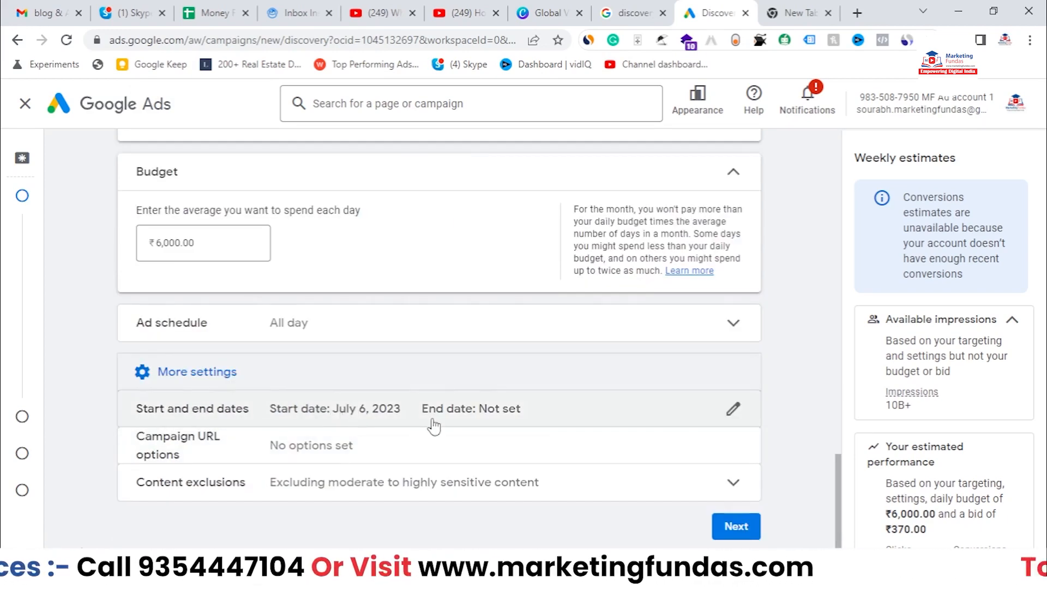
{"action": "left_click", "coordinate": [731, 407]}
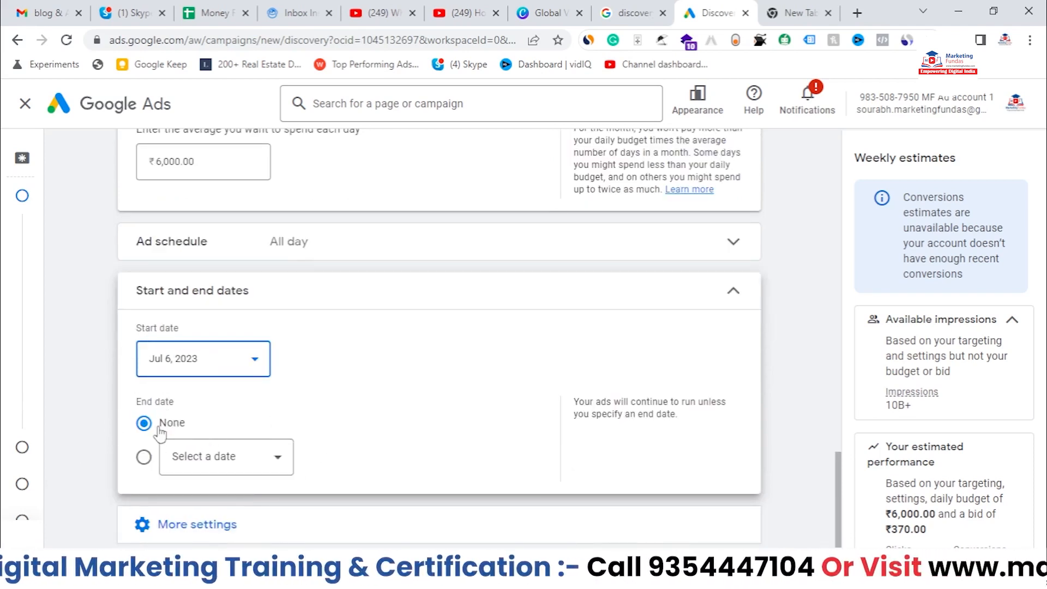
{"action": "left_click", "coordinate": [734, 291]}
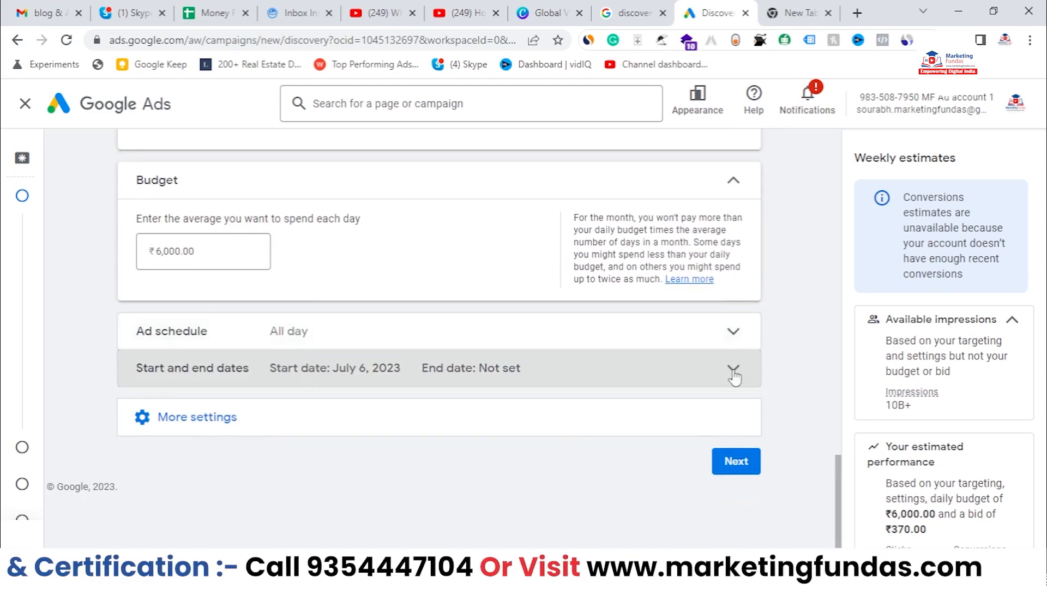
{"action": "left_click", "coordinate": [437, 416]}
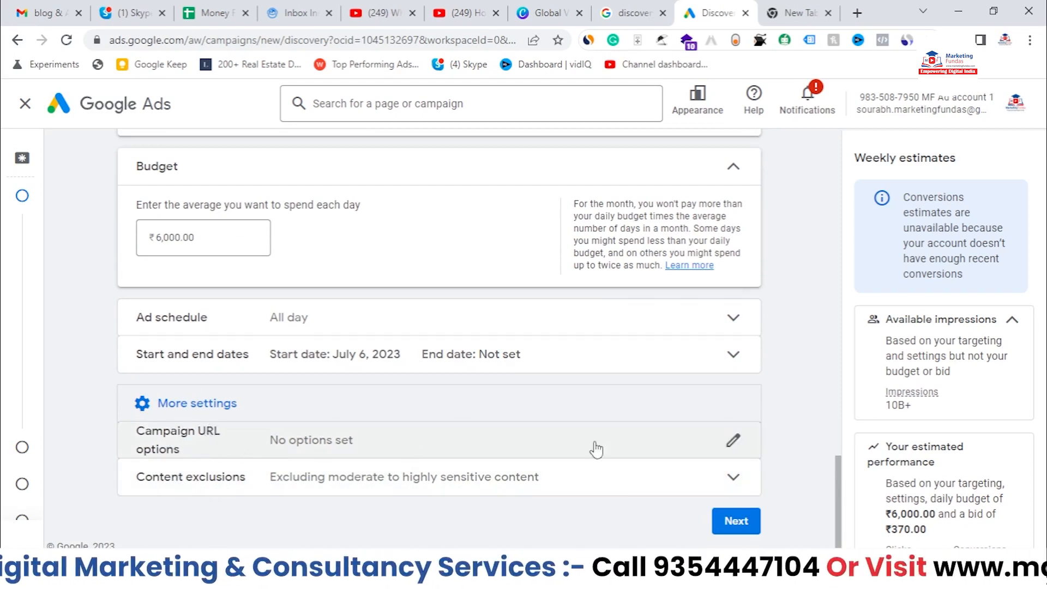
{"action": "left_click", "coordinate": [174, 416]}
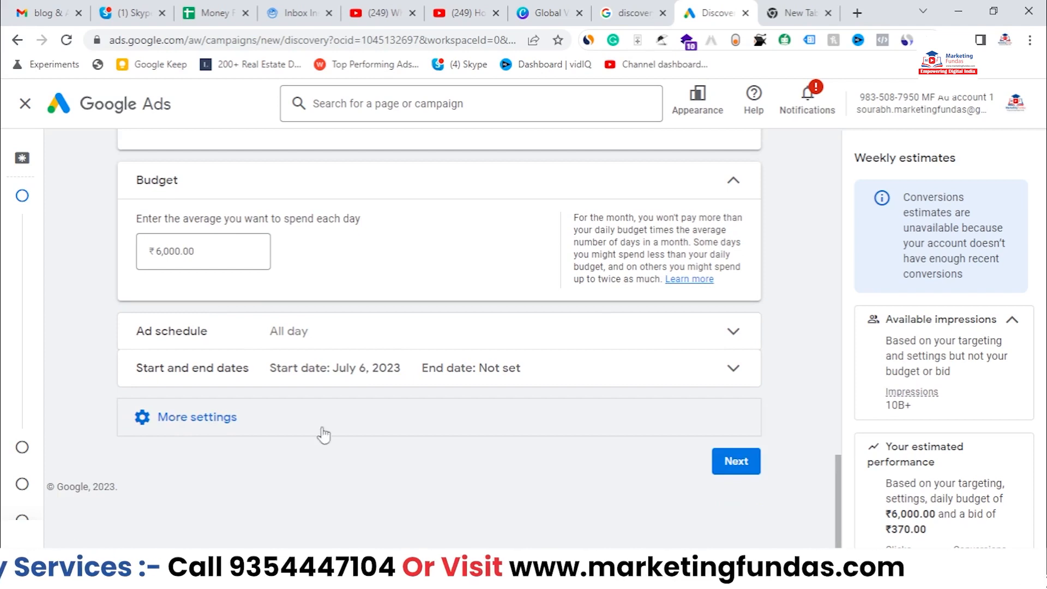
- Continue to the campaign's targeting and start adding an audience
{"action": "left_click", "coordinate": [732, 464]}
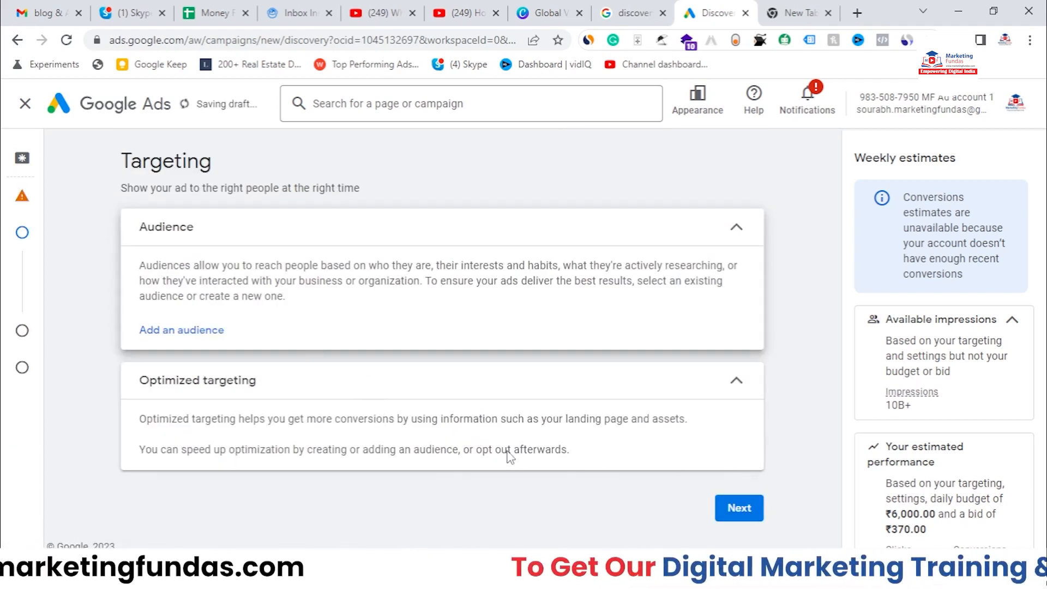
{"action": "mouse_move", "coordinate": [16, 243]}
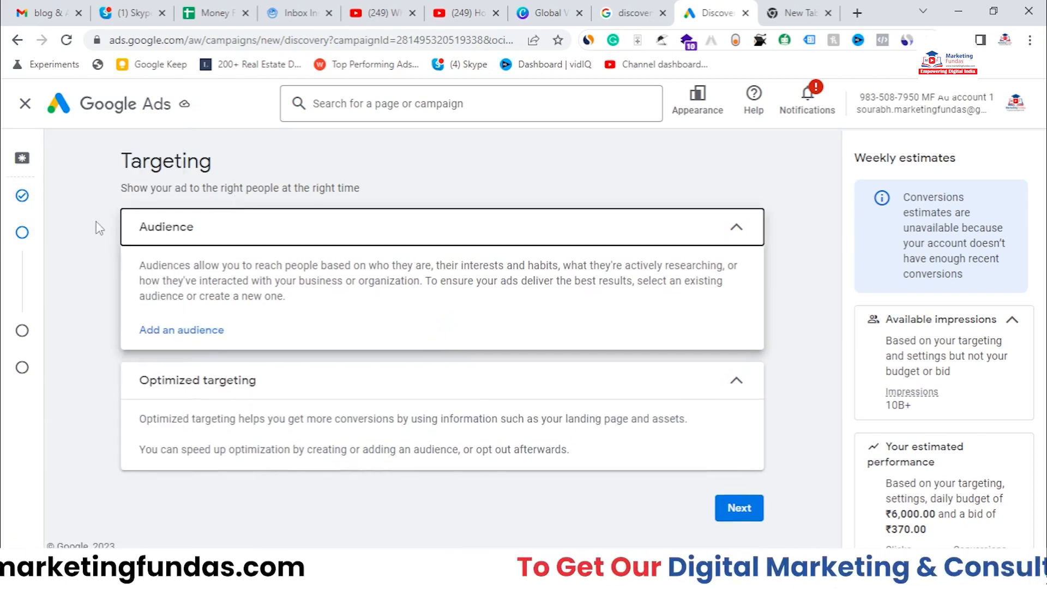
{"action": "mouse_move", "coordinate": [13, 262]}
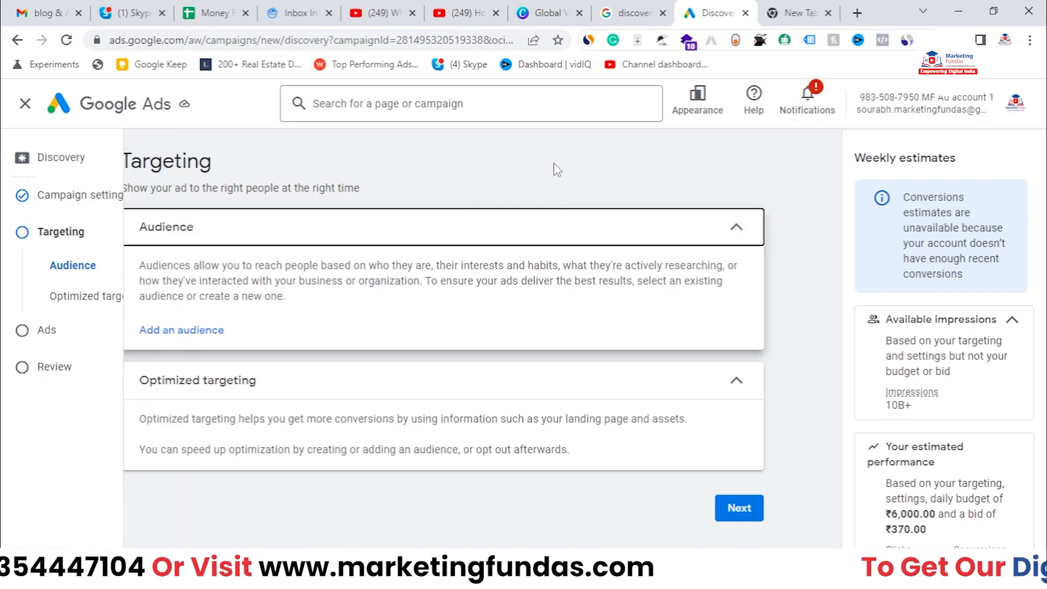
{"action": "left_click", "coordinate": [203, 339]}
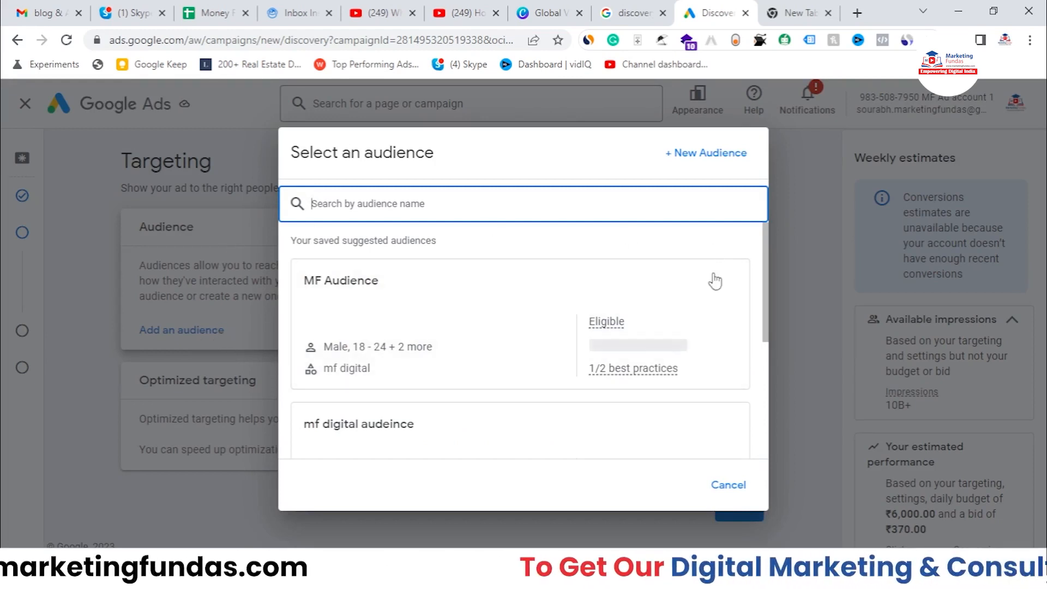
- Look through the saved suggested audiences and compare their segments, demographics and eligibility
{"action": "scroll", "coordinate": [480, 437], "scroll_direction": "down", "scroll_amount": 4}
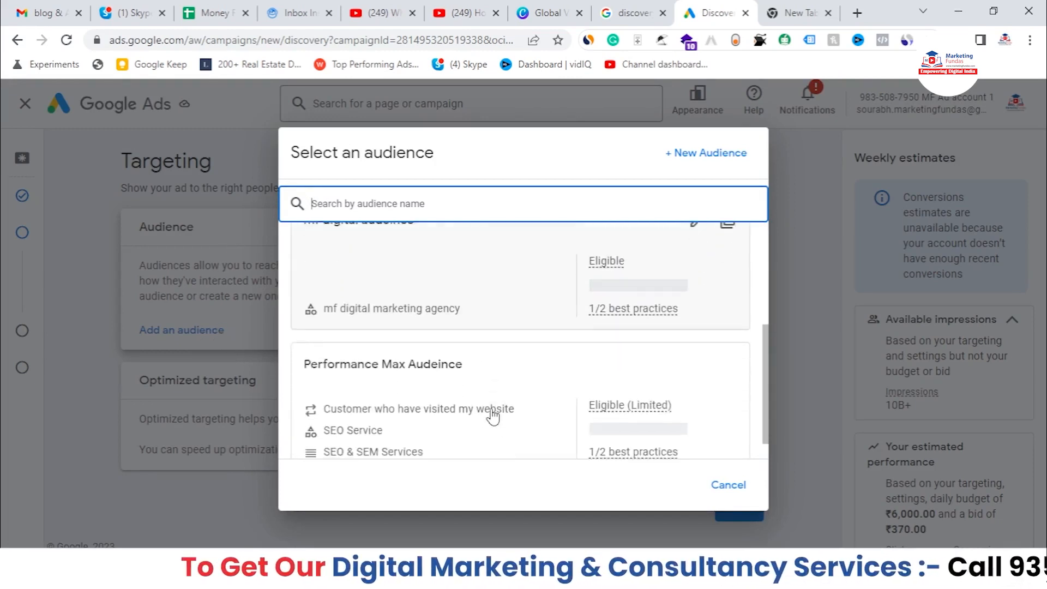
{"action": "scroll", "coordinate": [502, 325], "scroll_direction": "up", "scroll_amount": 5}
{"action": "scroll", "coordinate": [502, 325], "scroll_direction": "down", "scroll_amount": 3}
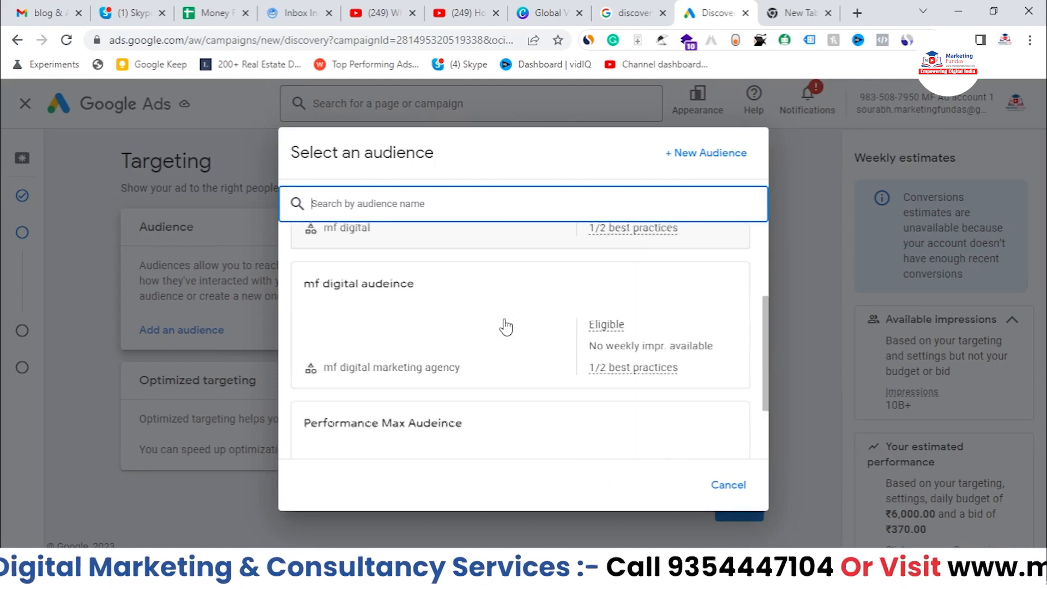
{"action": "scroll", "coordinate": [502, 332], "scroll_direction": "down", "scroll_amount": 2}
{"action": "scroll", "coordinate": [498, 392], "scroll_direction": "up", "scroll_amount": 4}
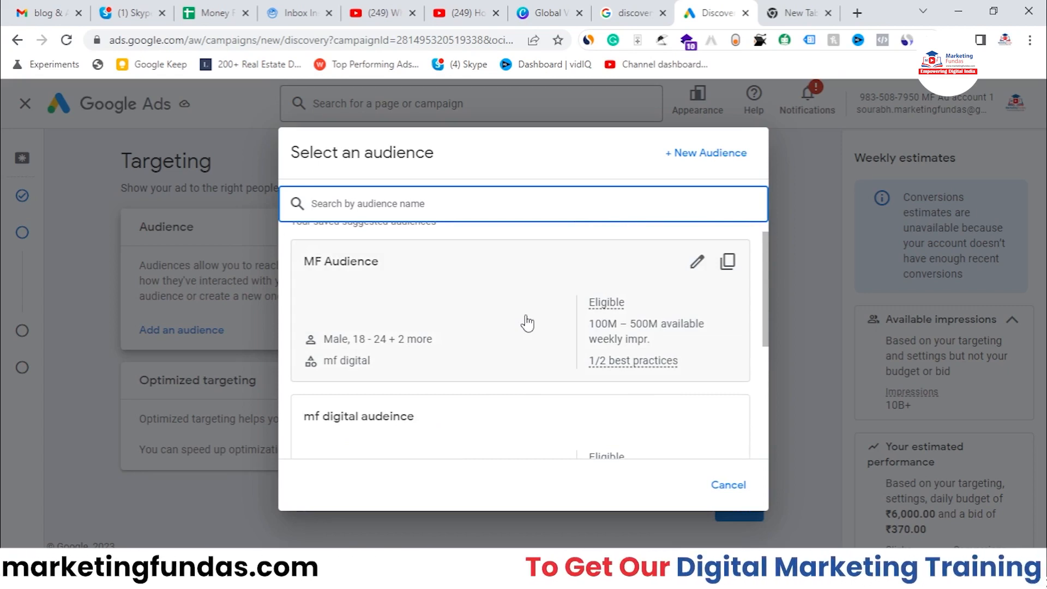
{"action": "scroll", "coordinate": [527, 322], "scroll_direction": "down", "scroll_amount": 4}
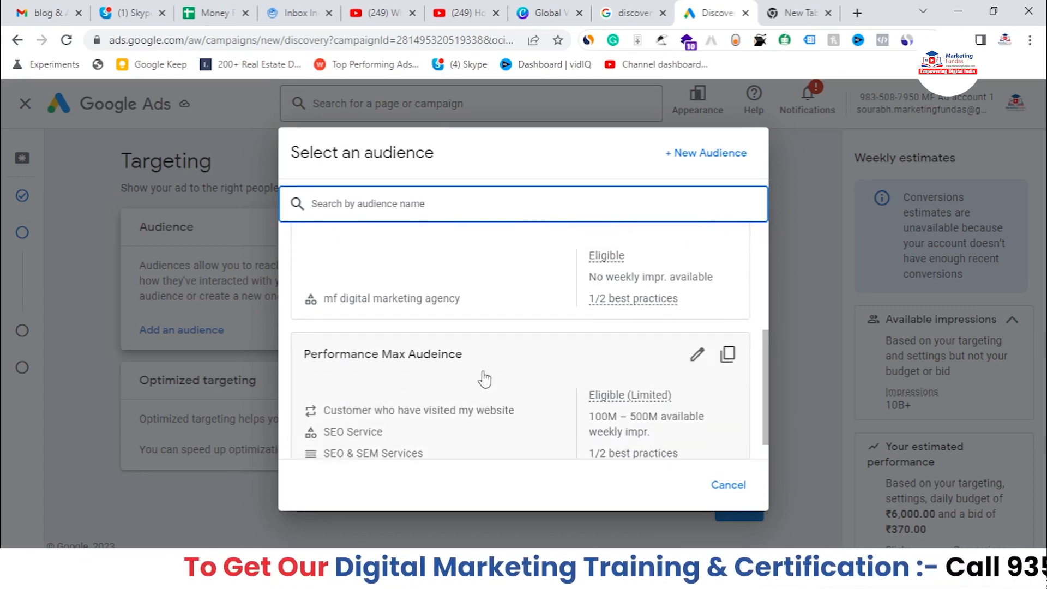
{"action": "scroll", "coordinate": [501, 338], "scroll_direction": "up", "scroll_amount": 2}
{"action": "scroll", "coordinate": [502, 301], "scroll_direction": "down", "scroll_amount": 3}
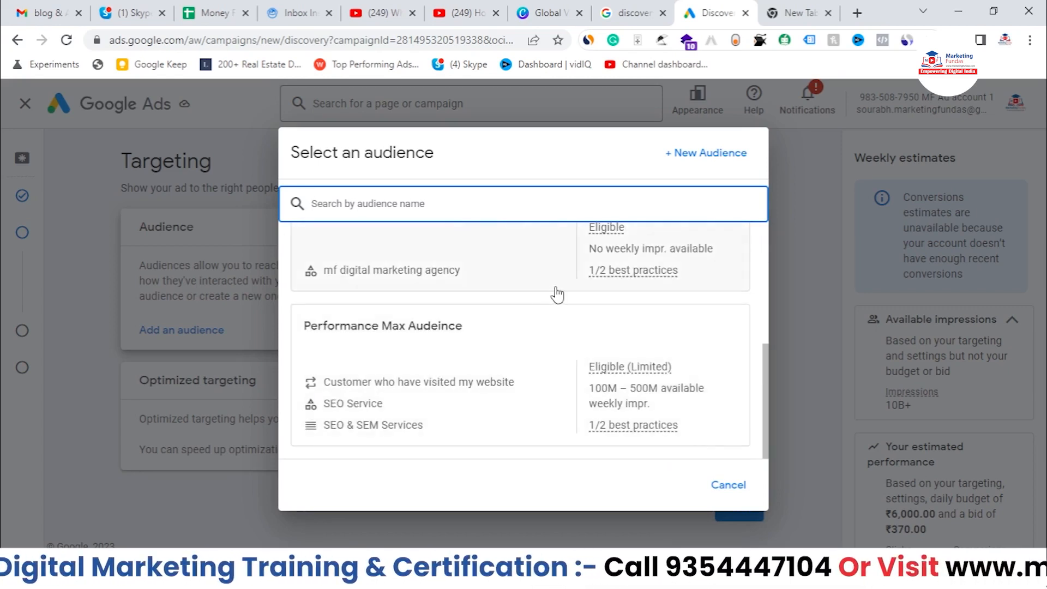
{"action": "scroll", "coordinate": [557, 294], "scroll_direction": "up", "scroll_amount": 5}
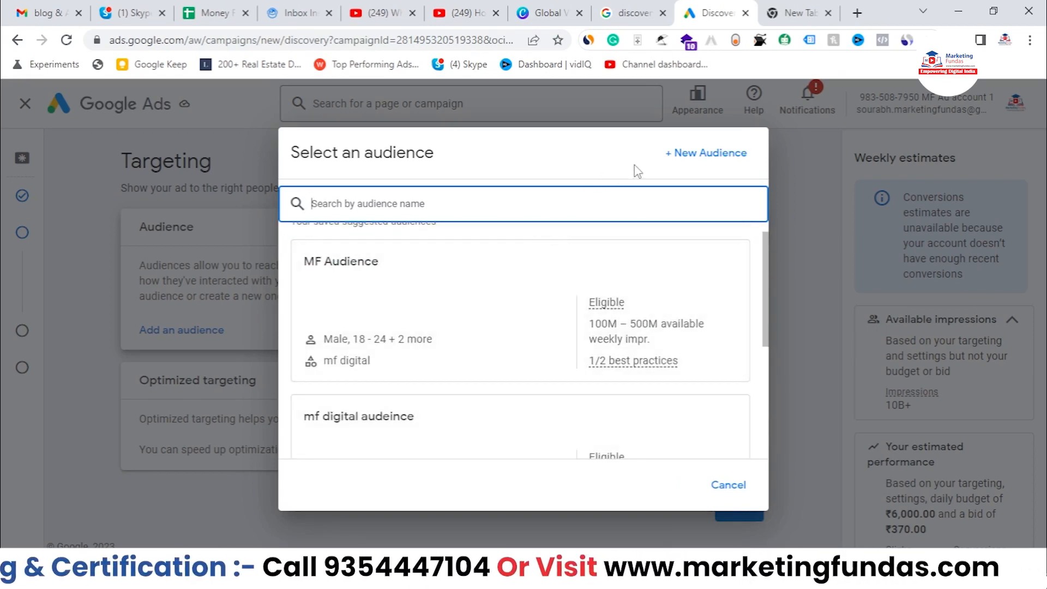
- Start a new audience and browse the existing custom segments available for it
{"action": "left_click", "coordinate": [722, 154]}
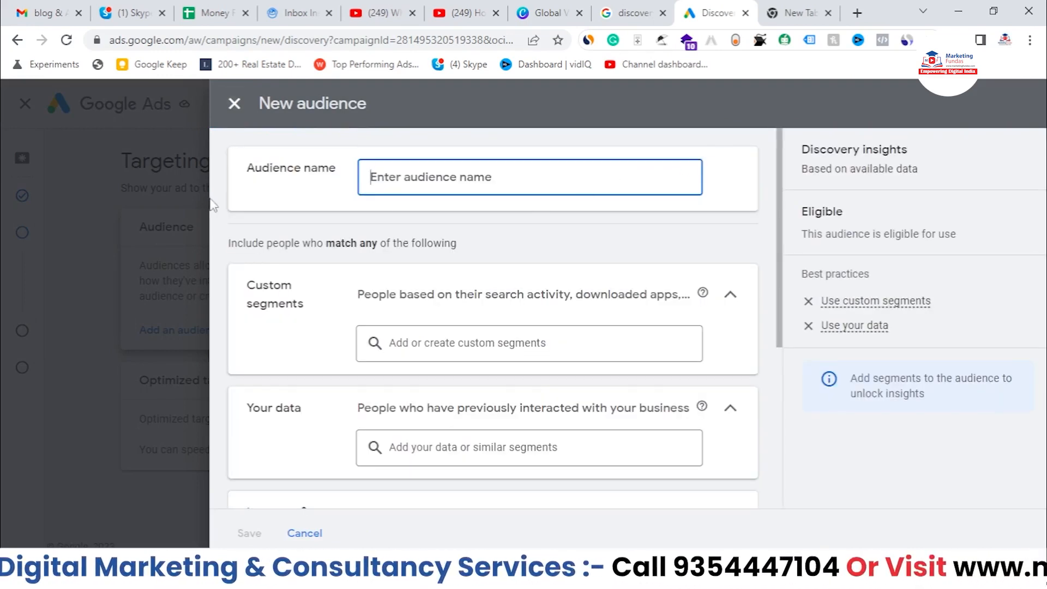
{"action": "scroll", "coordinate": [463, 262], "scroll_direction": "down", "scroll_amount": 2}
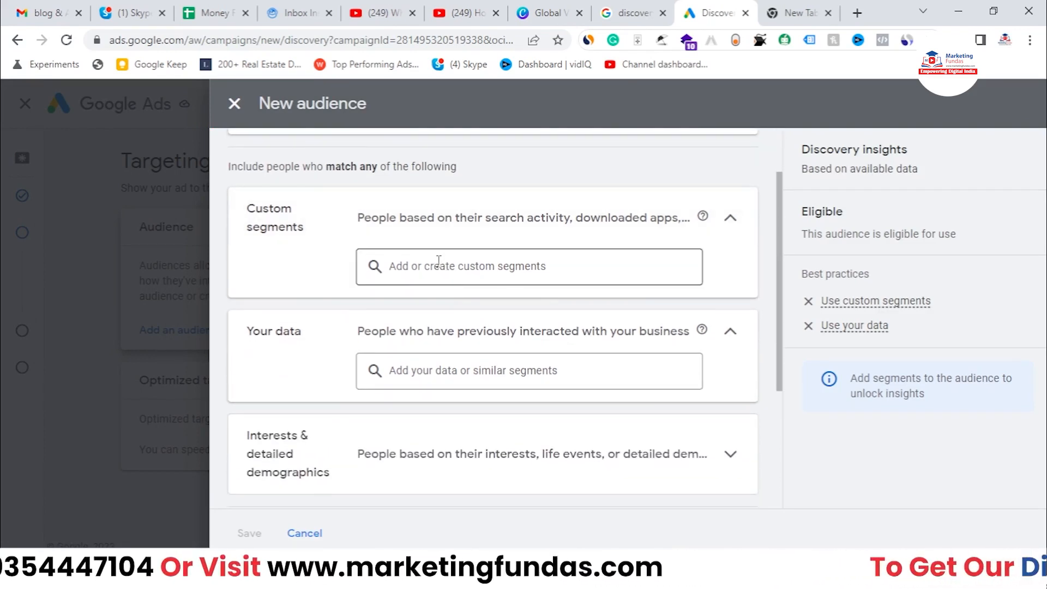
{"action": "left_click", "coordinate": [438, 261]}
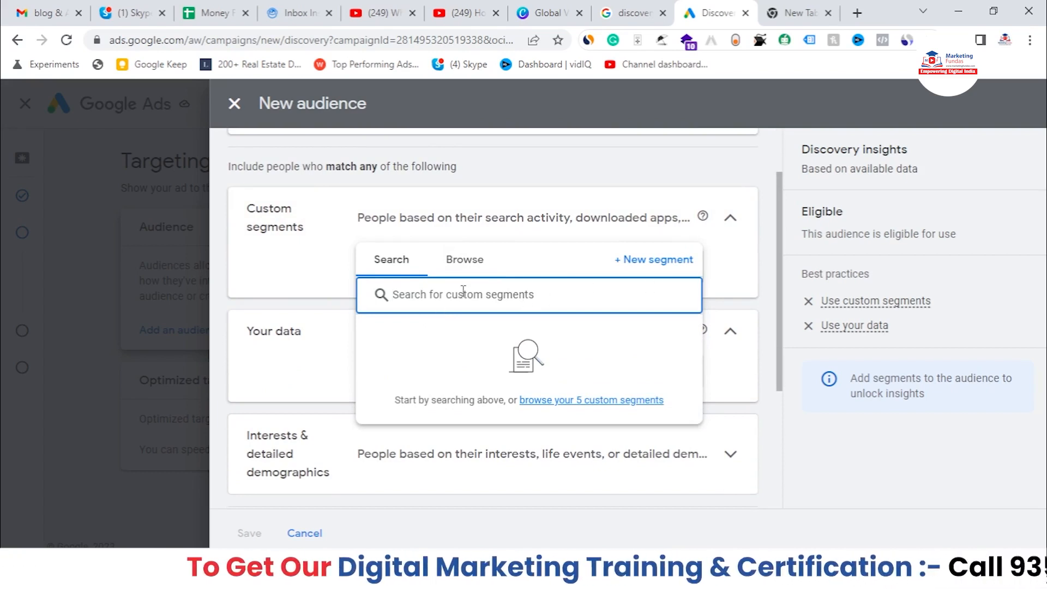
{"action": "left_click", "coordinate": [483, 266]}
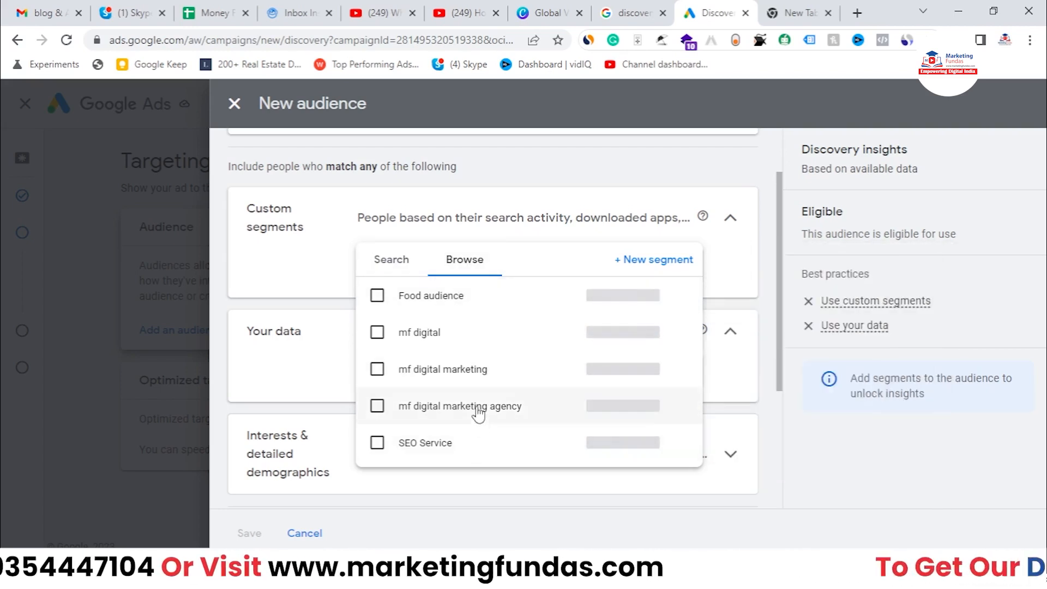
{"action": "mouse_move", "coordinate": [461, 383]}
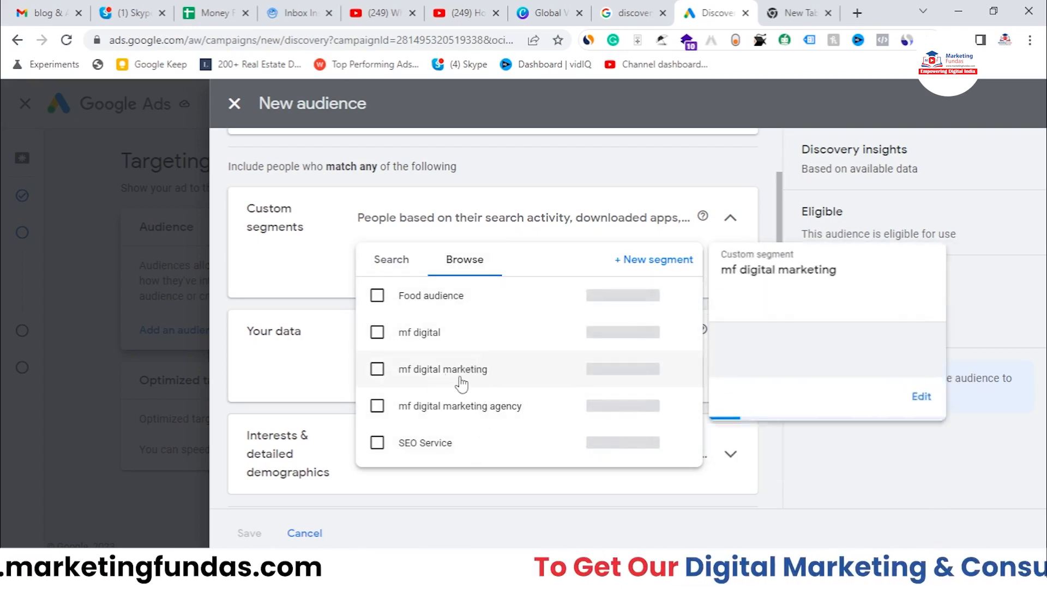
{"action": "mouse_move", "coordinate": [436, 407]}
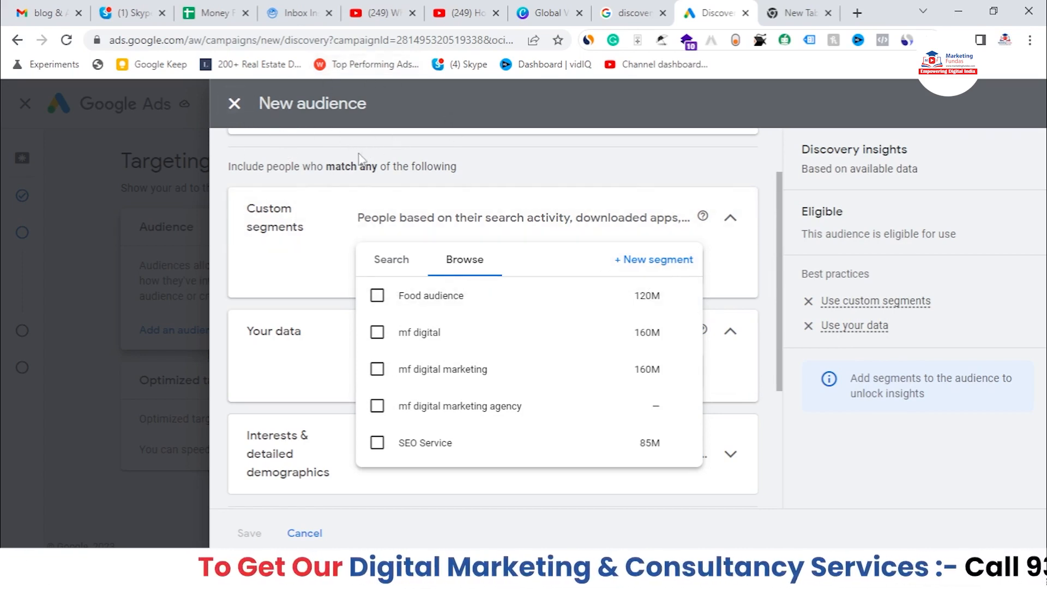
- Start a new custom segment based on Google search terms and look up term ideas for "digital makreting"
{"action": "left_click", "coordinate": [648, 261]}
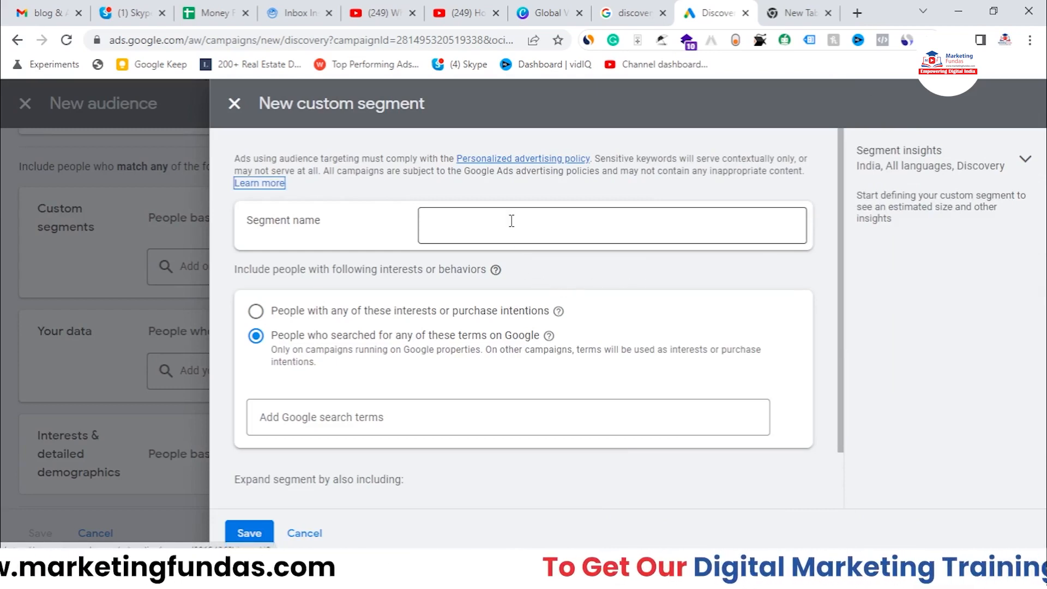
{"action": "scroll", "coordinate": [441, 377], "scroll_direction": "down", "scroll_amount": 1}
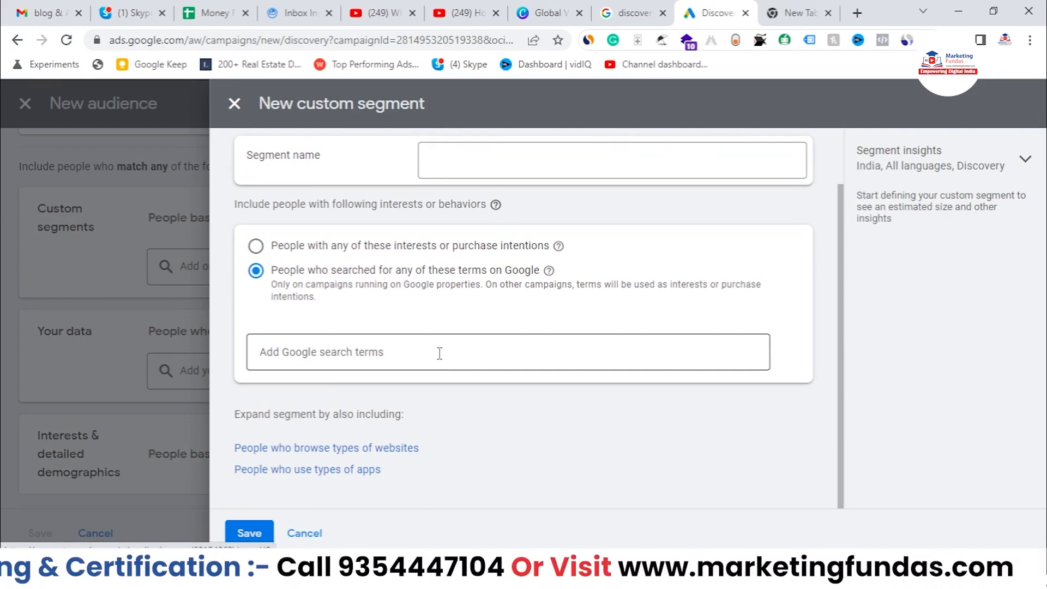
{"action": "left_click", "coordinate": [440, 354]}
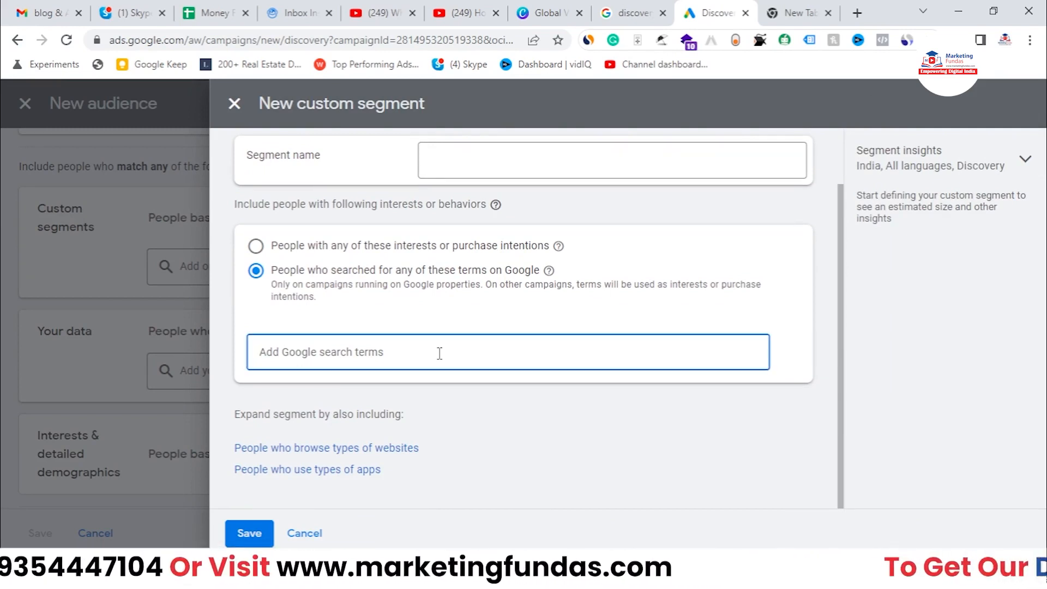
{"action": "type", "text": "dig"}
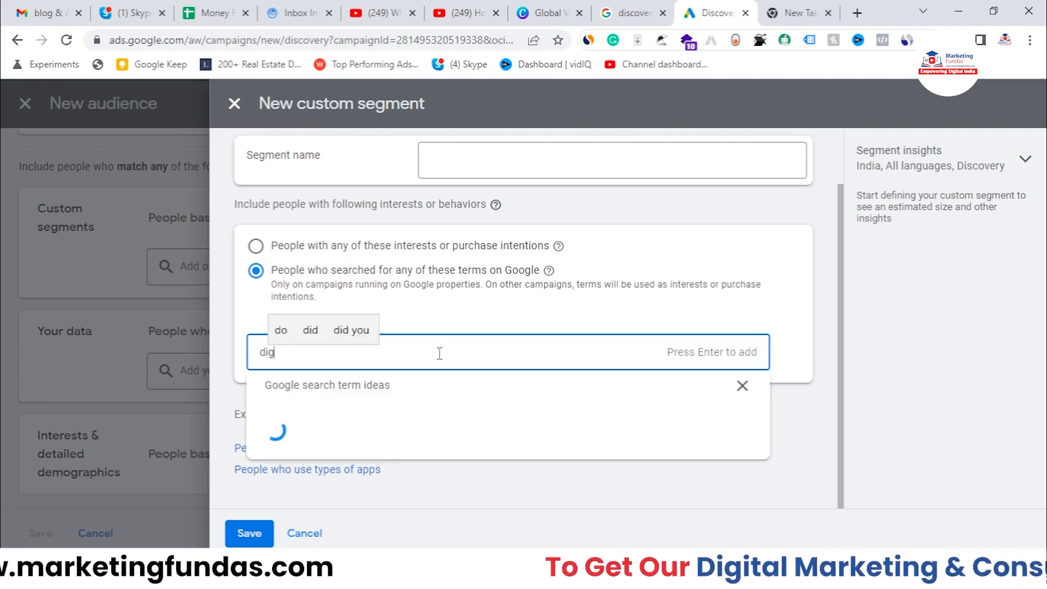
{"action": "type", "text": "ital makreting"}
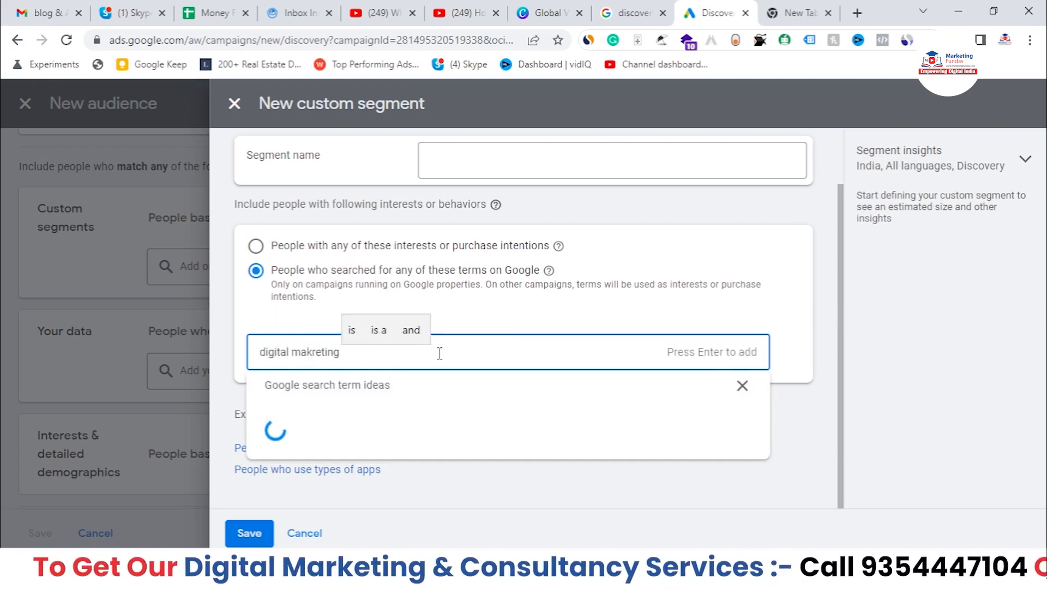
{"action": "key", "text": "BackSpace"}
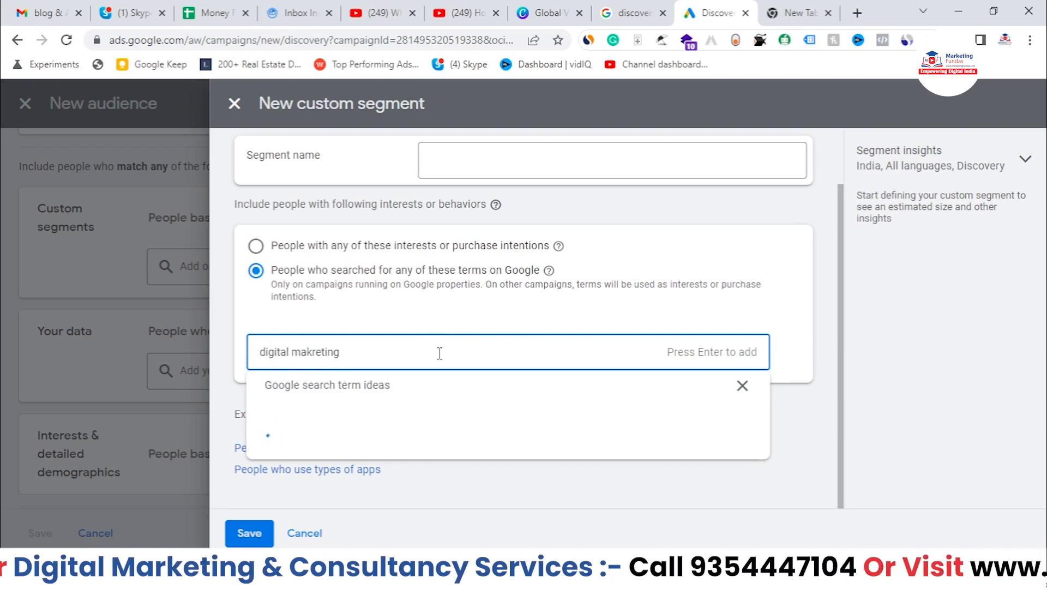
- Look through the suggested Google search term ideas and leave the new custom segment without saving it
{"action": "scroll", "coordinate": [569, 441], "scroll_direction": "down", "scroll_amount": 5}
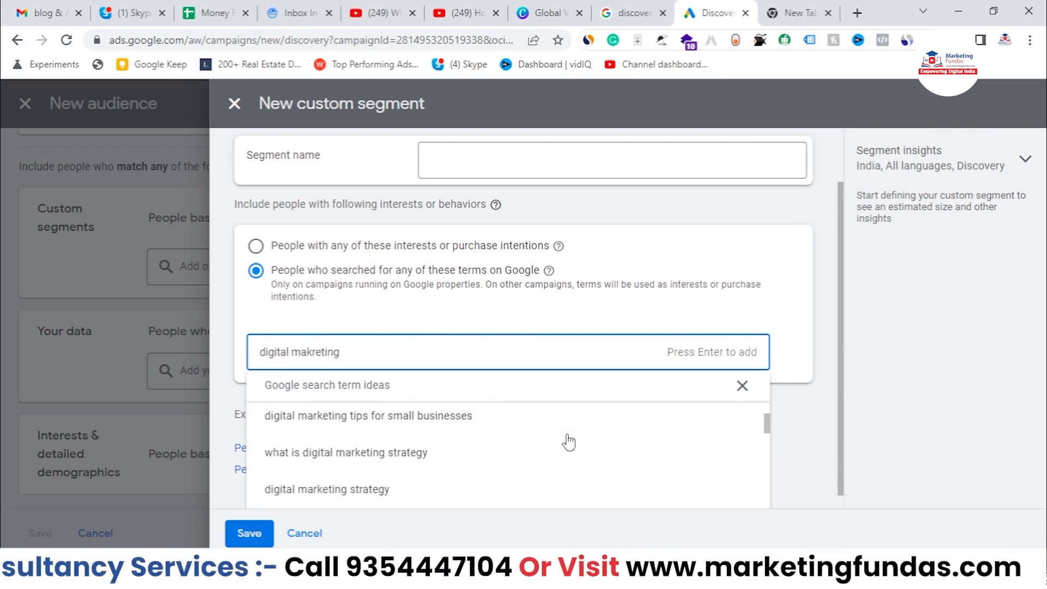
{"action": "scroll", "coordinate": [485, 438], "scroll_direction": "down", "scroll_amount": 2}
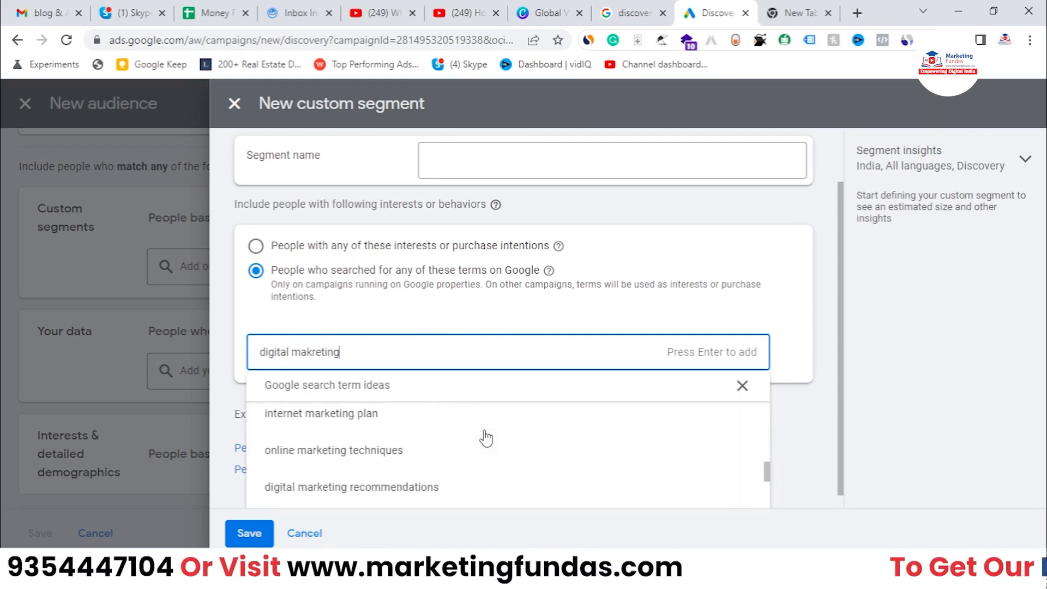
{"action": "scroll", "coordinate": [458, 491], "scroll_direction": "up", "scroll_amount": 5}
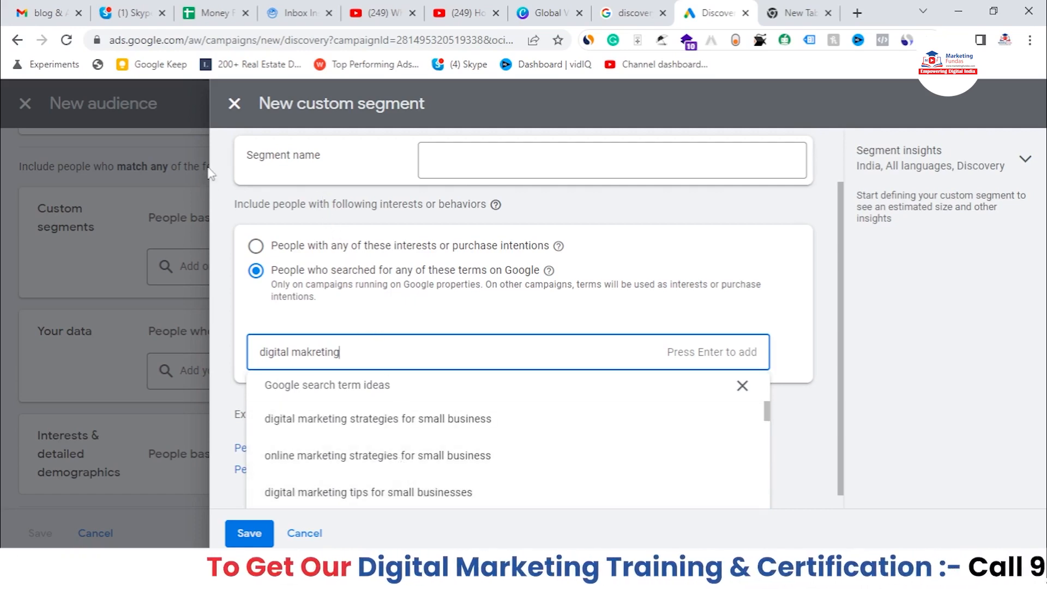
{"action": "left_click", "coordinate": [233, 108]}
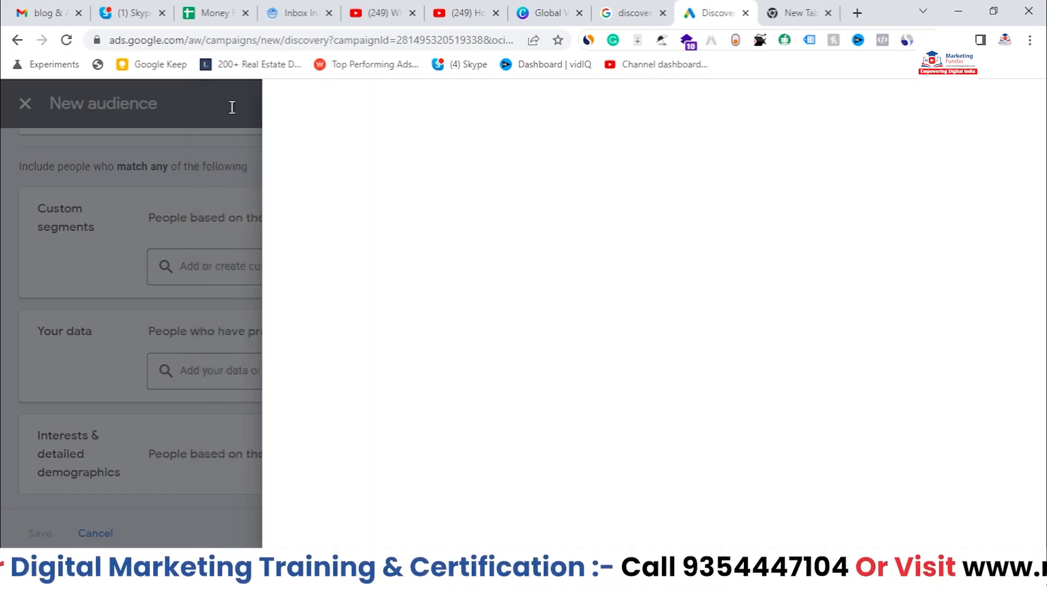
- Look at the custom segment search in the new audience once more and close it without selecting a segment
{"action": "scroll", "coordinate": [679, 296], "scroll_direction": "up", "scroll_amount": 2}
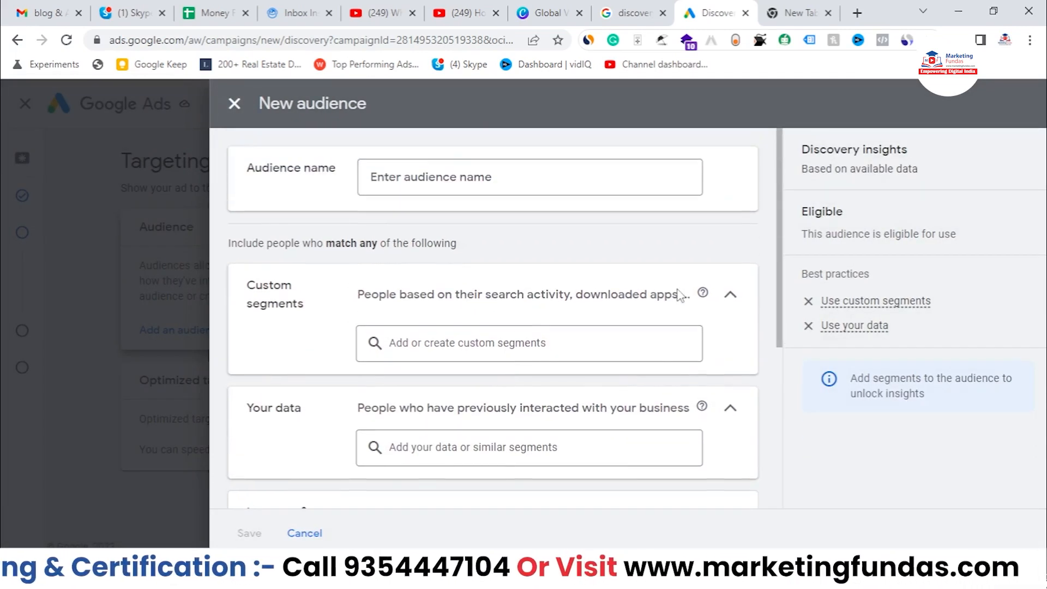
{"action": "left_click", "coordinate": [578, 349]}
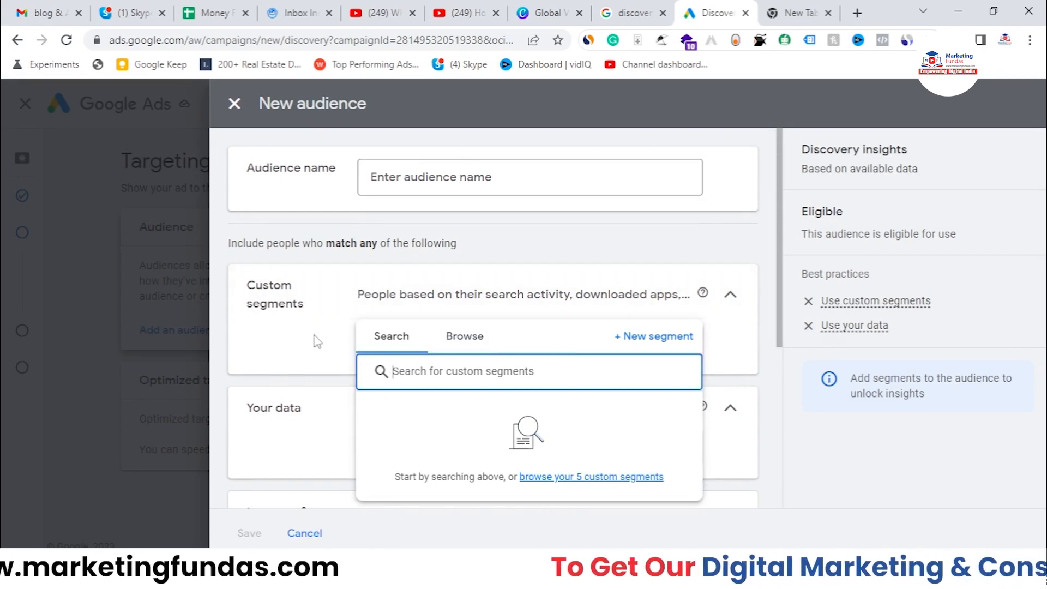
{"action": "left_click", "coordinate": [513, 251]}
- Search the business's own data segments and preview the details of the suggested "Customer who have visited my website" segment
{"action": "scroll", "coordinate": [294, 308], "scroll_direction": "down", "scroll_amount": 1}
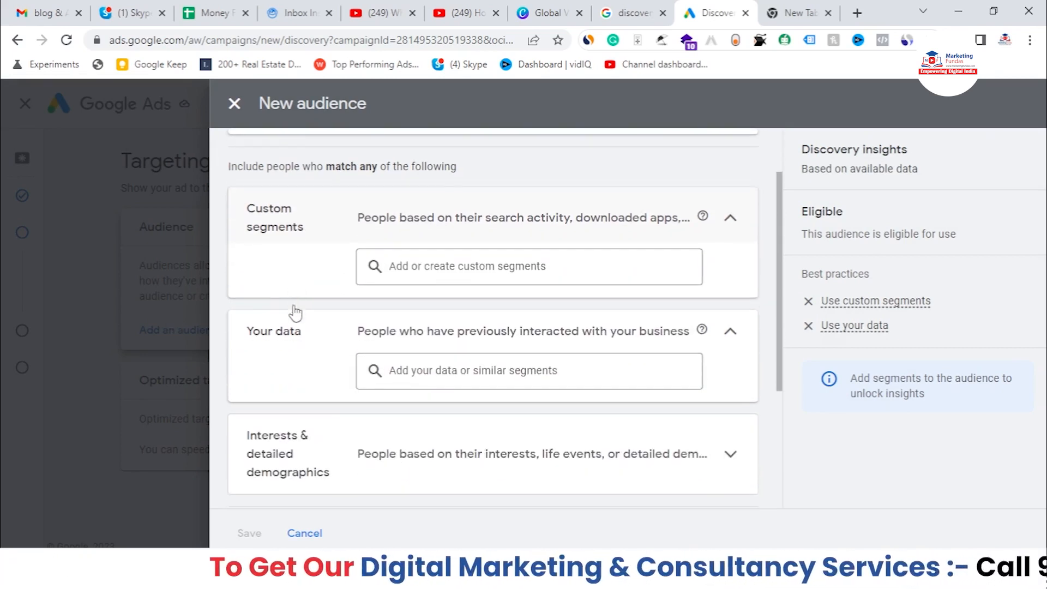
{"action": "left_click", "coordinate": [467, 373]}
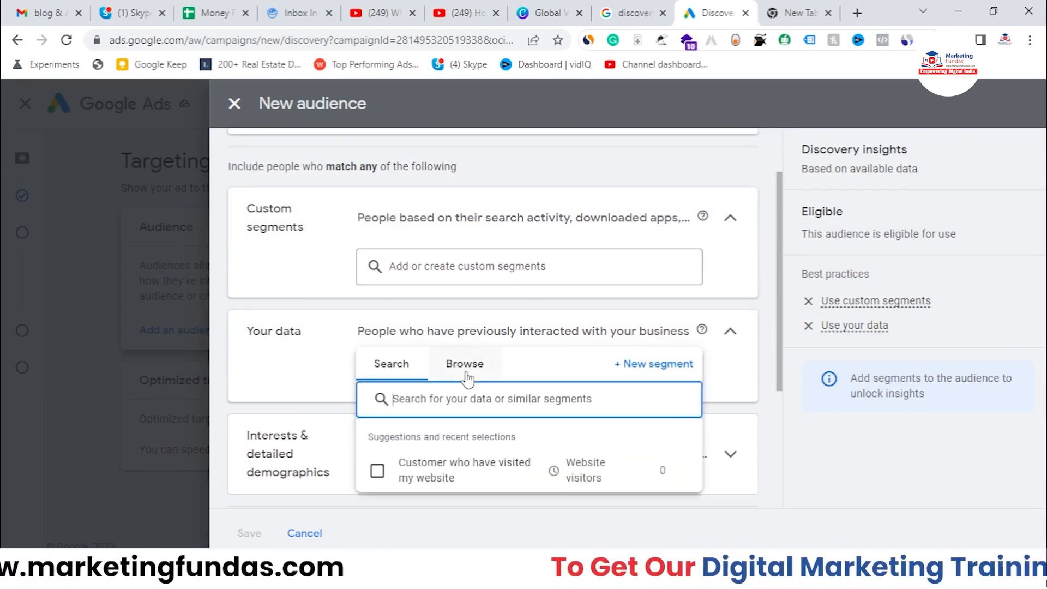
{"action": "type", "text": "**"}
{"action": "key", "text": "BackSpace"}
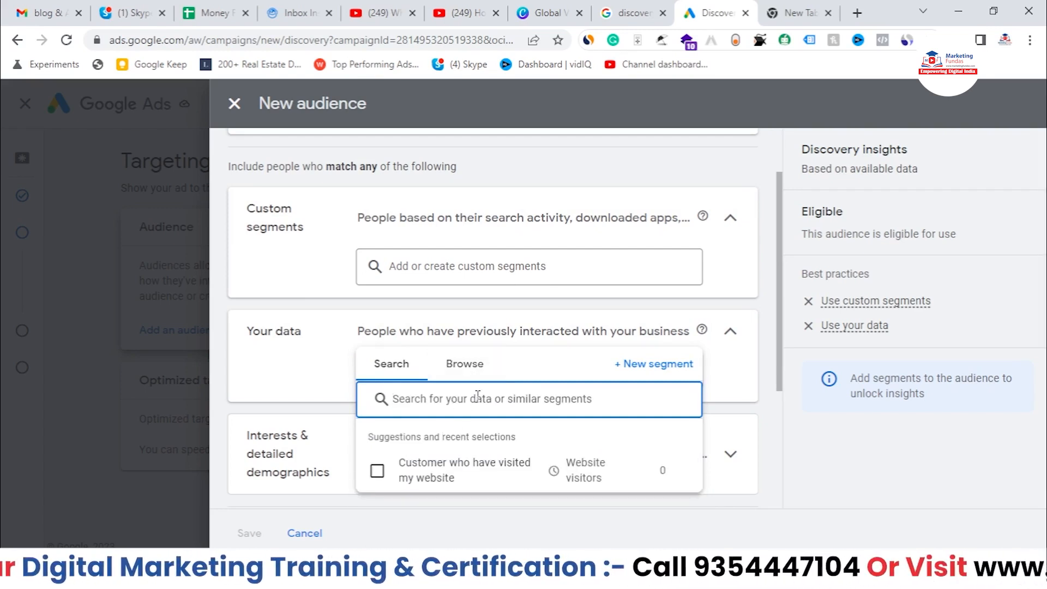
{"action": "type", "text": "**"}
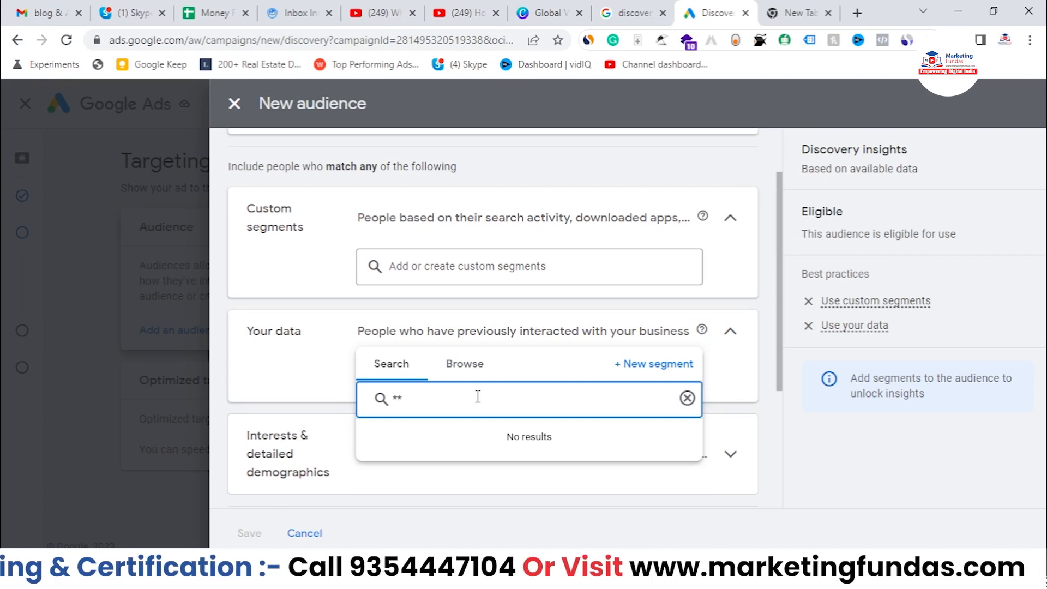
{"action": "key", "text": "BackSpace"}
{"action": "key", "text": "BackSpace"}
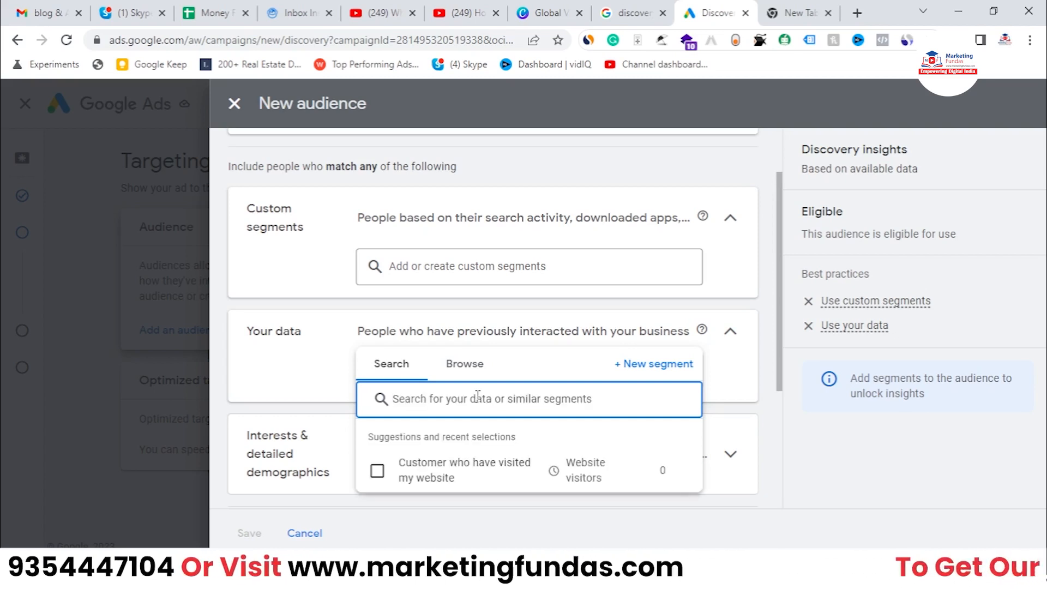
{"action": "type", "text": "*"}
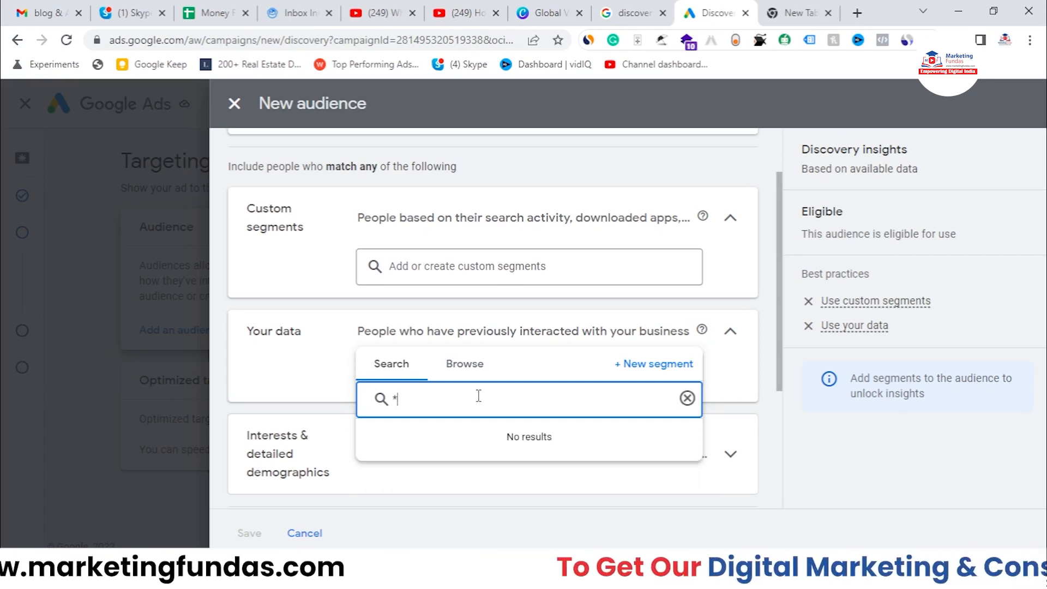
{"action": "key", "text": "BackSpace"}
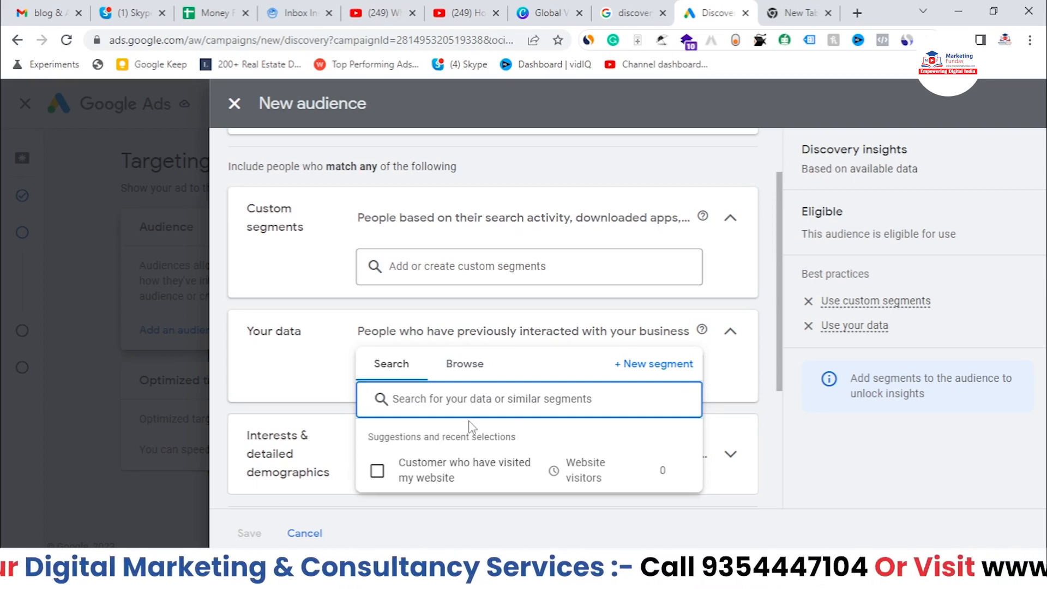
{"action": "mouse_move", "coordinate": [403, 480]}
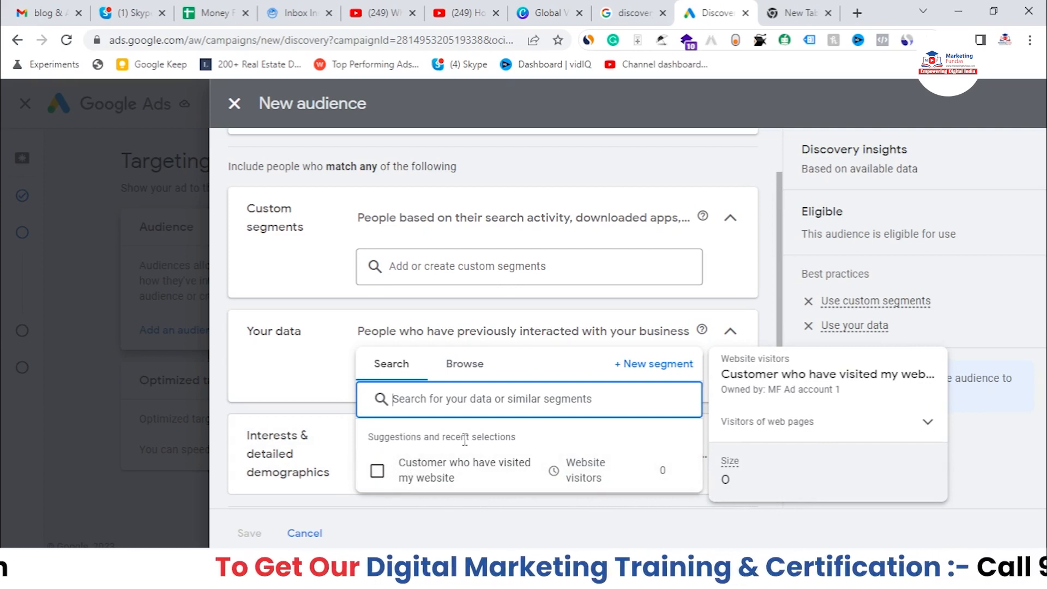
{"action": "mouse_move", "coordinate": [454, 470]}
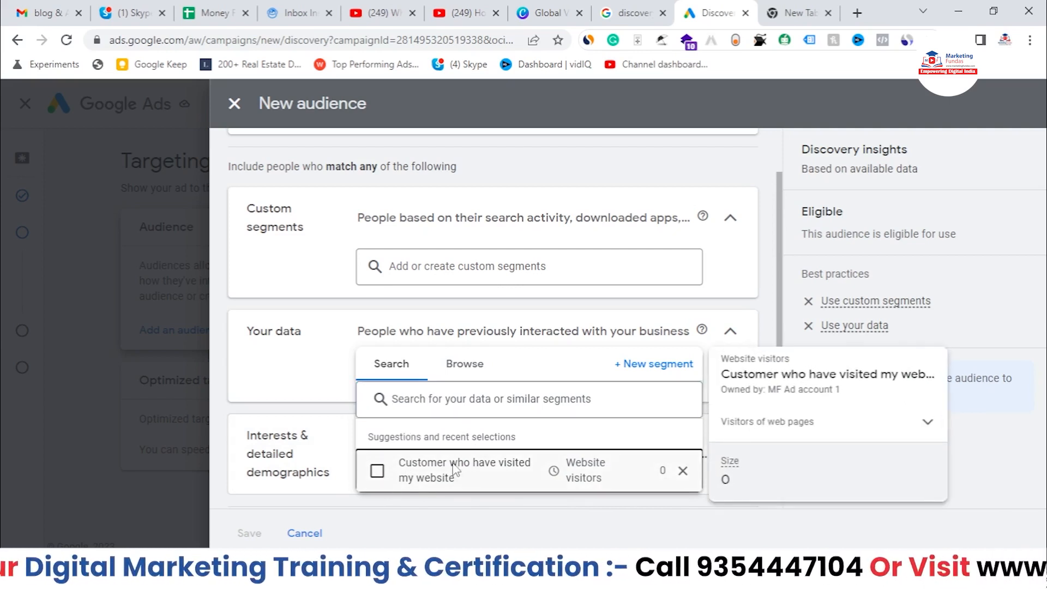
- Browse the Your data categories, look through the Website visitors segments, and close the picker without selecting any
{"action": "left_click", "coordinate": [465, 365]}
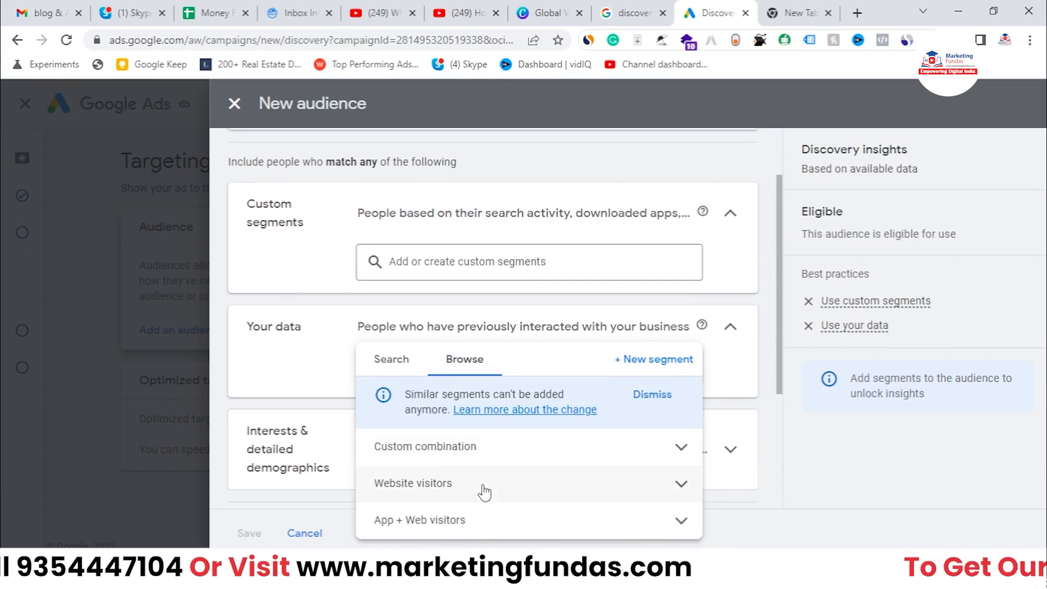
{"action": "left_click", "coordinate": [528, 421]}
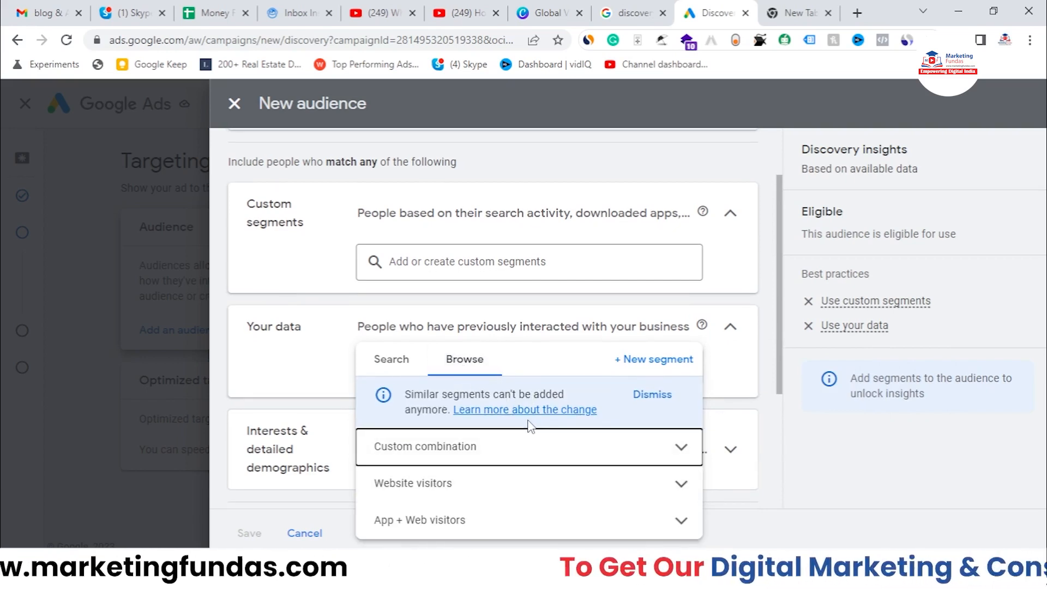
{"action": "left_click", "coordinate": [524, 442]}
{"action": "left_click", "coordinate": [501, 458]}
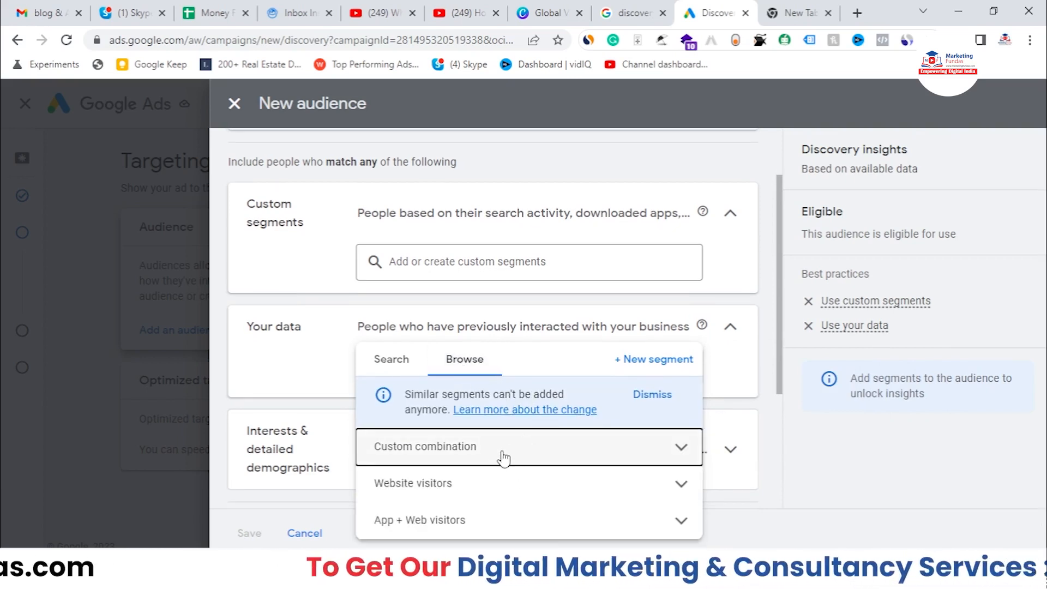
{"action": "left_click", "coordinate": [495, 490]}
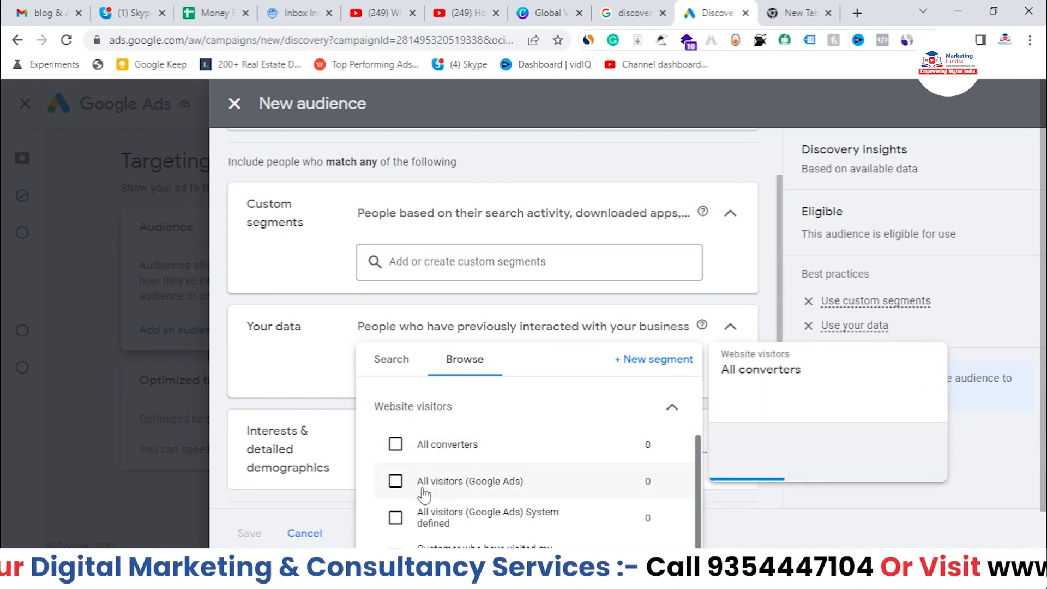
{"action": "scroll", "coordinate": [435, 430], "scroll_direction": "down", "scroll_amount": 1}
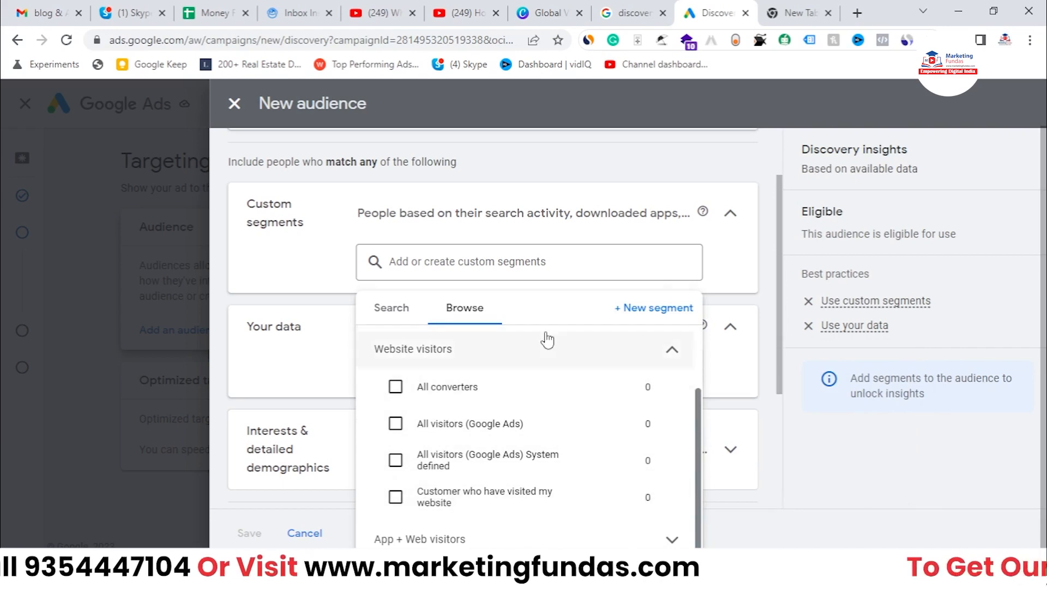
{"action": "left_click", "coordinate": [320, 278]}
- Examine the suggested in-market segments under Interests & detailed demographics without selecting any
{"action": "scroll", "coordinate": [348, 419], "scroll_direction": "down", "scroll_amount": 3}
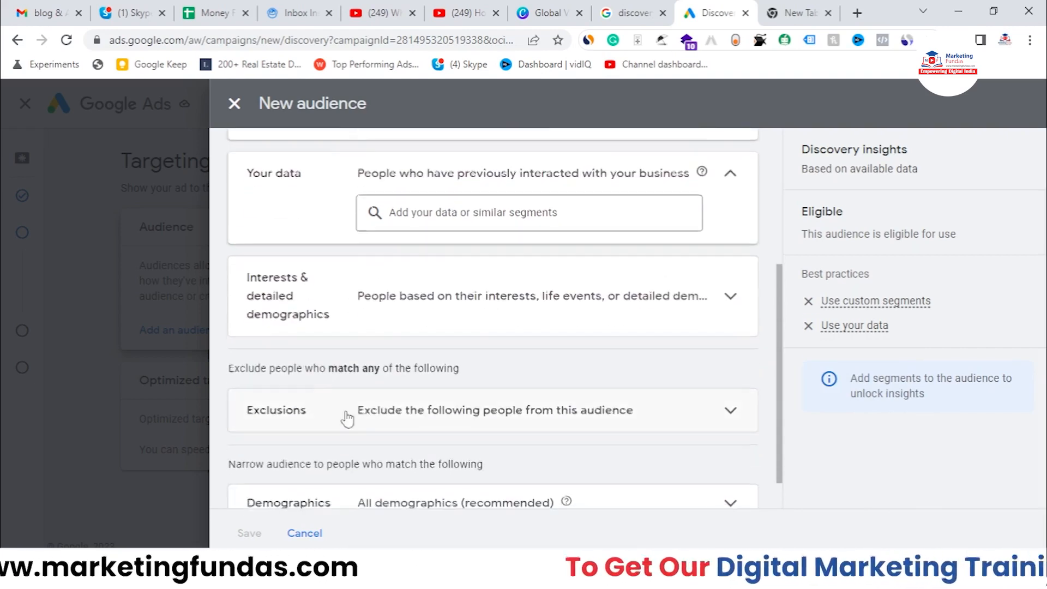
{"action": "left_click", "coordinate": [509, 320]}
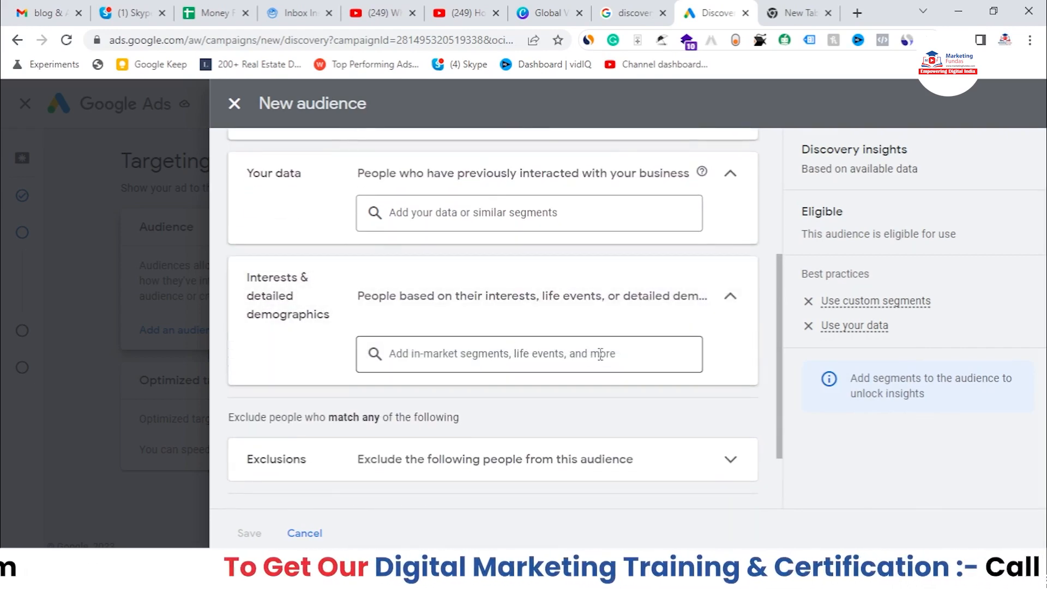
{"action": "left_click", "coordinate": [601, 354]}
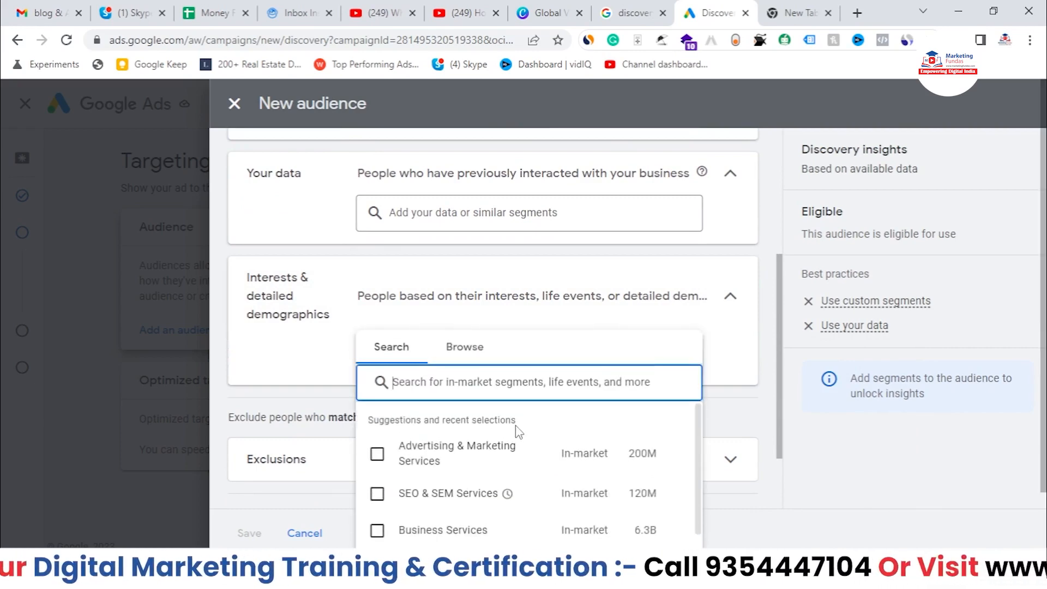
{"action": "scroll", "coordinate": [515, 453], "scroll_direction": "down", "scroll_amount": 3}
{"action": "left_click", "coordinate": [273, 393]}
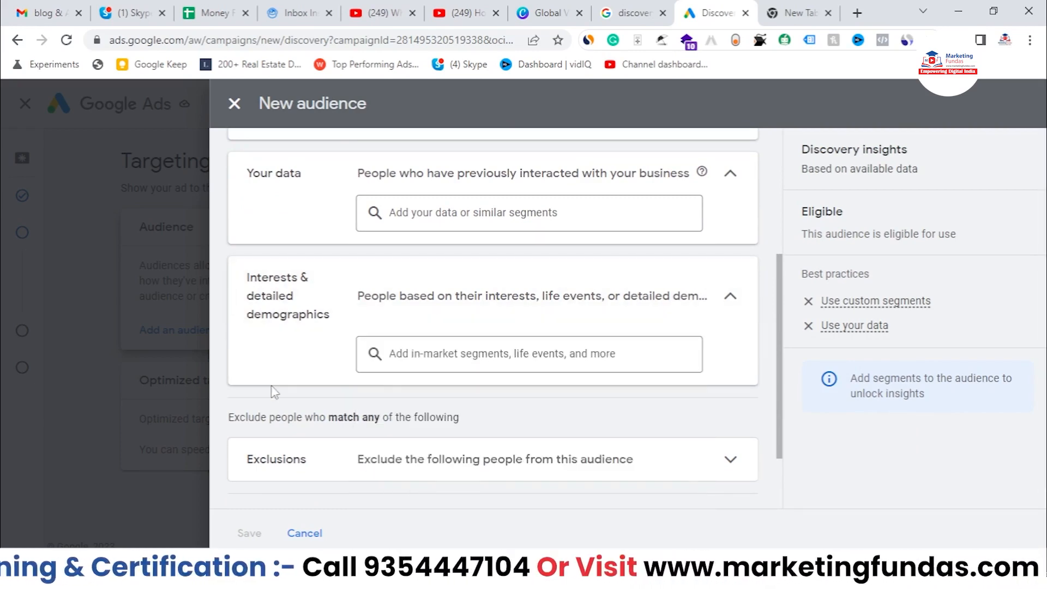
- Check the audience's Exclusions section, then expand Demographics to review the gender and age options
{"action": "scroll", "coordinate": [423, 446], "scroll_direction": "down", "scroll_amount": 2}
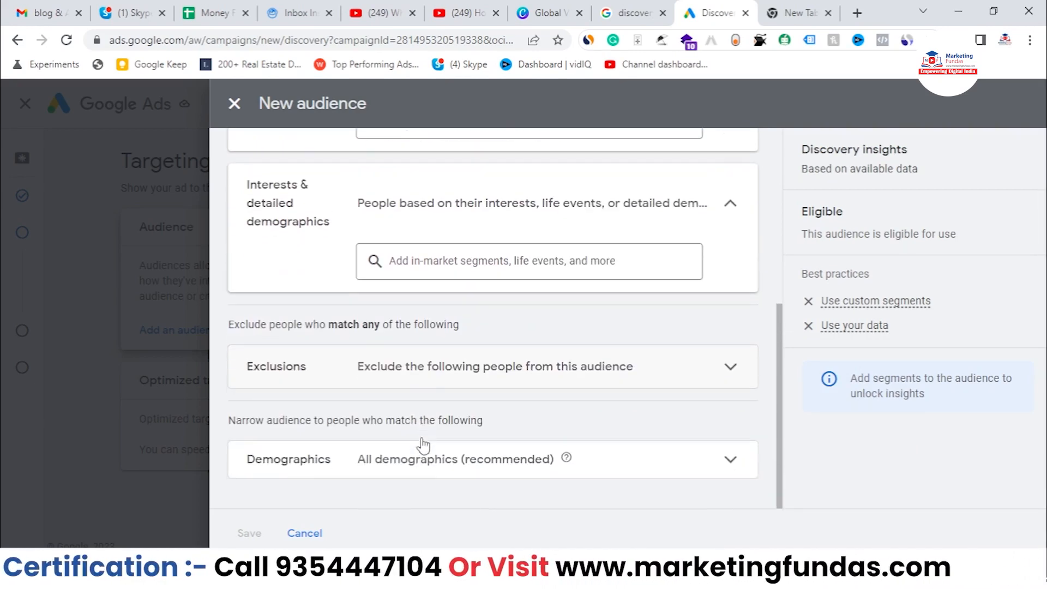
{"action": "left_click", "coordinate": [695, 385]}
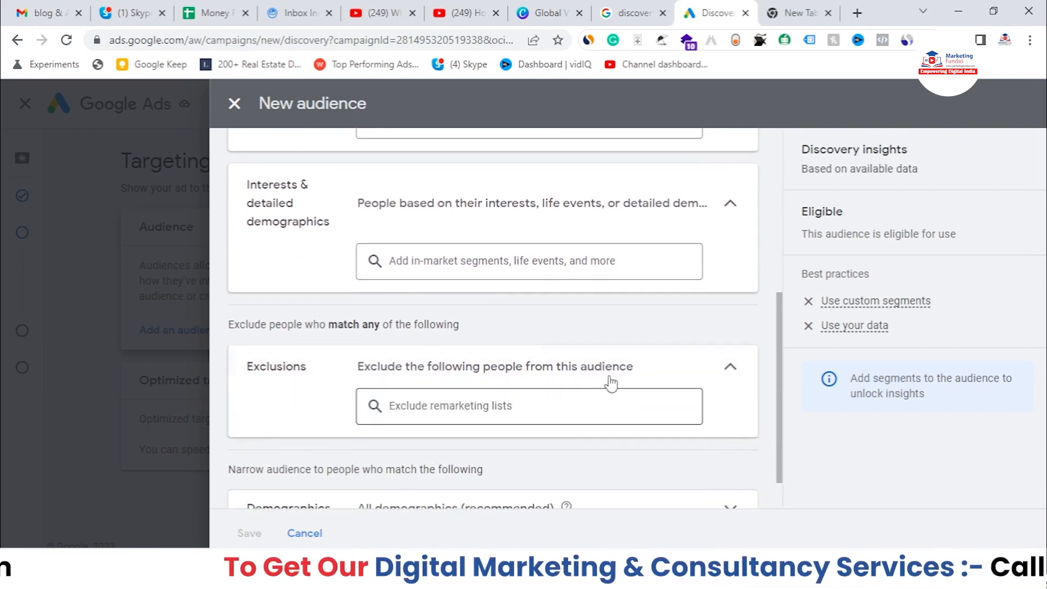
{"action": "left_click", "coordinate": [626, 371]}
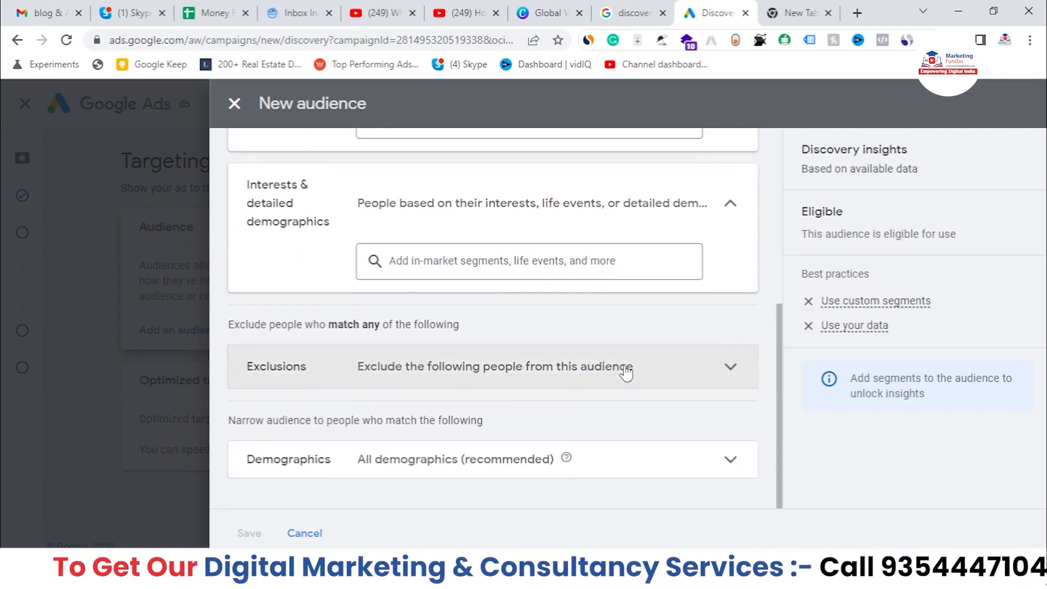
{"action": "left_click", "coordinate": [416, 462]}
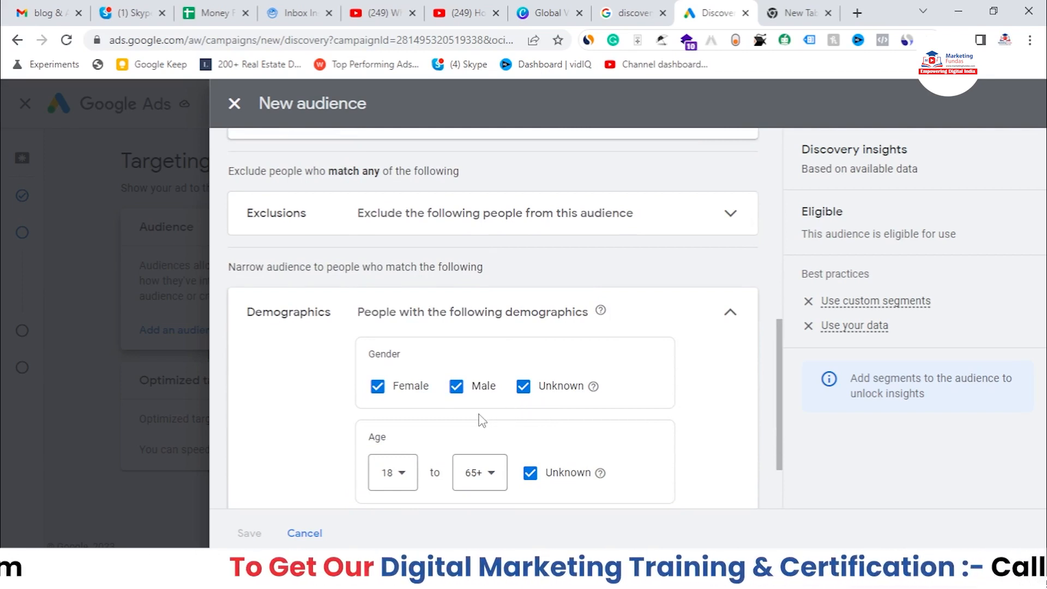
{"action": "scroll", "coordinate": [483, 420], "scroll_direction": "down", "scroll_amount": 1}
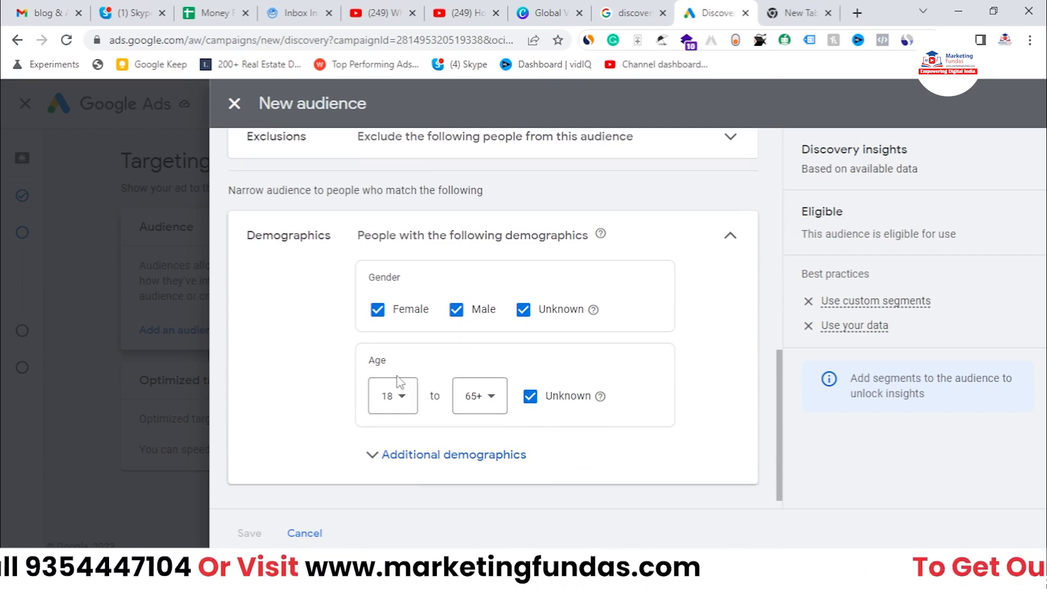
- Discard the new audience, look through the saved audiences, and choose "Performance Max Audeince" for the campaign's targeting
{"action": "left_click", "coordinate": [304, 534]}
{"action": "scroll", "coordinate": [493, 338], "scroll_direction": "down", "scroll_amount": 5}
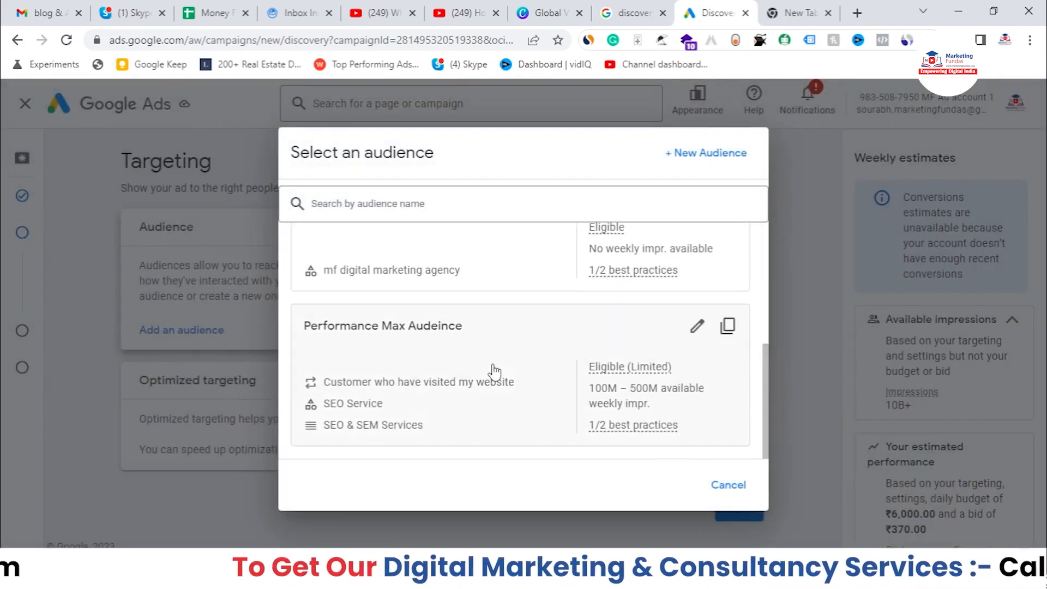
{"action": "scroll", "coordinate": [346, 382], "scroll_direction": "up", "scroll_amount": 5}
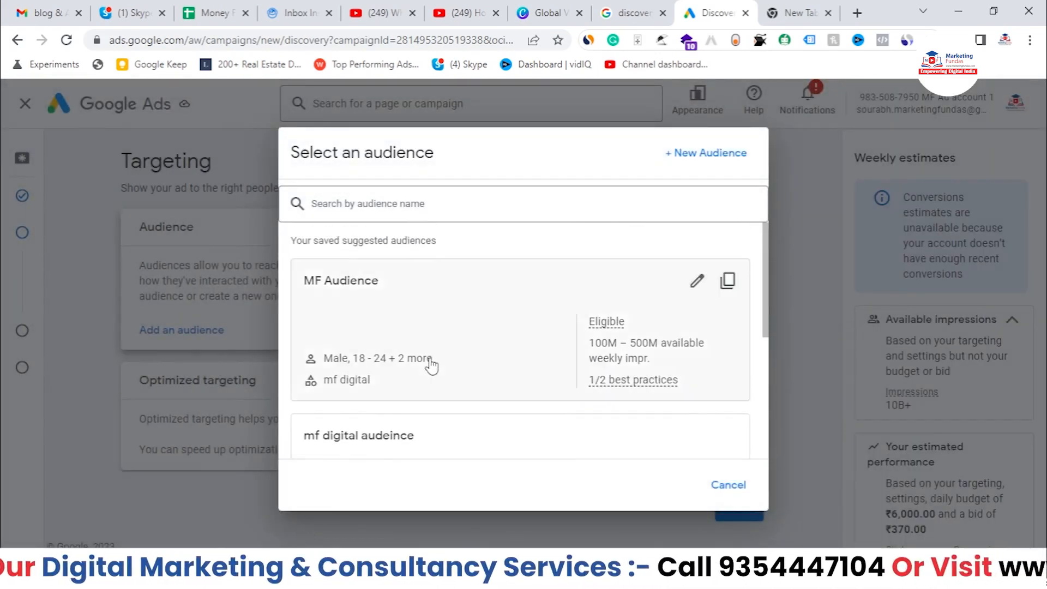
{"action": "scroll", "coordinate": [430, 365], "scroll_direction": "down", "scroll_amount": 5}
{"action": "scroll", "coordinate": [509, 386], "scroll_direction": "up", "scroll_amount": 5}
{"action": "scroll", "coordinate": [509, 385], "scroll_direction": "down", "scroll_amount": 5}
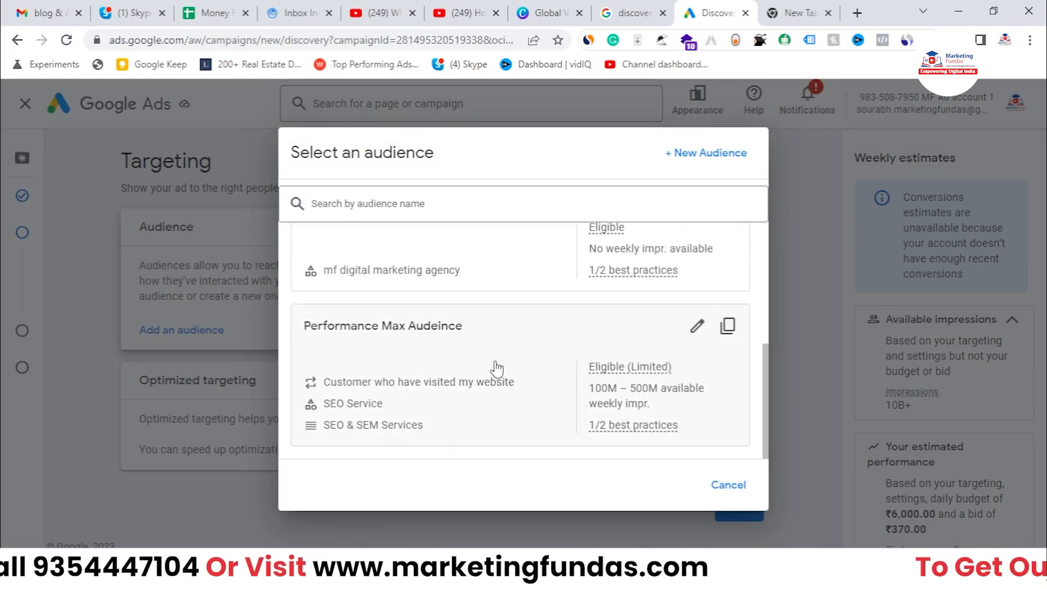
{"action": "left_click", "coordinate": [509, 404]}
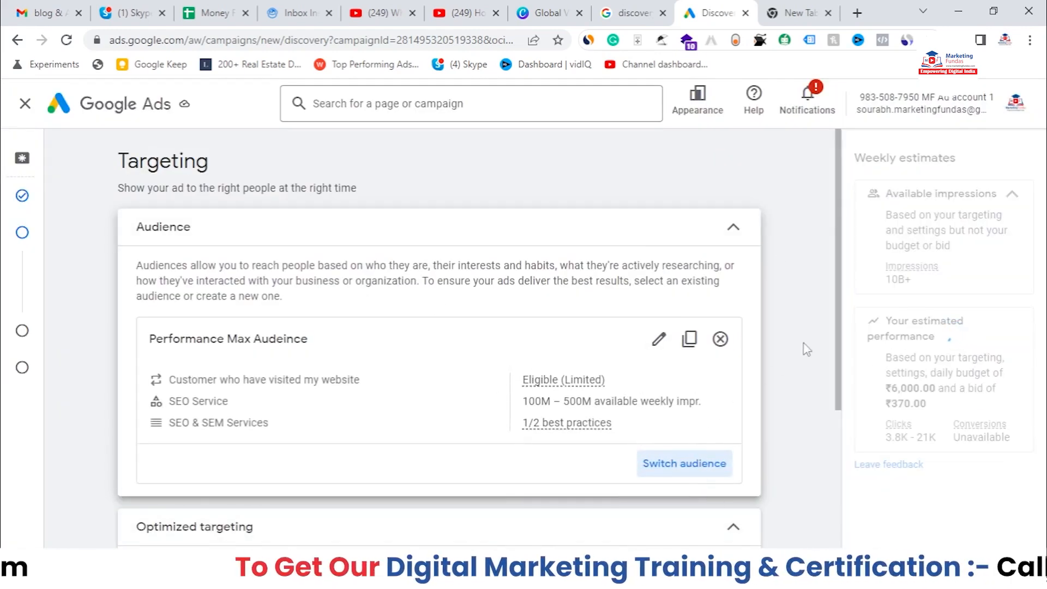
- Review the chosen audience, keep optimized targeting enabled, and continue to the Ads stage
{"action": "scroll", "coordinate": [636, 449], "scroll_direction": "down", "scroll_amount": 2}
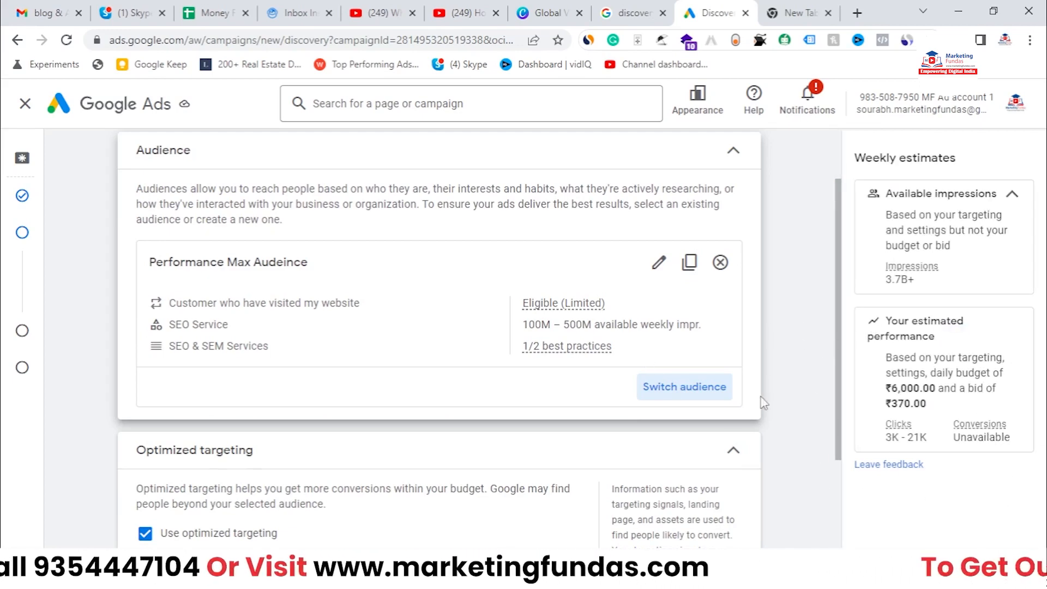
{"action": "scroll", "coordinate": [832, 410], "scroll_direction": "down", "scroll_amount": 2}
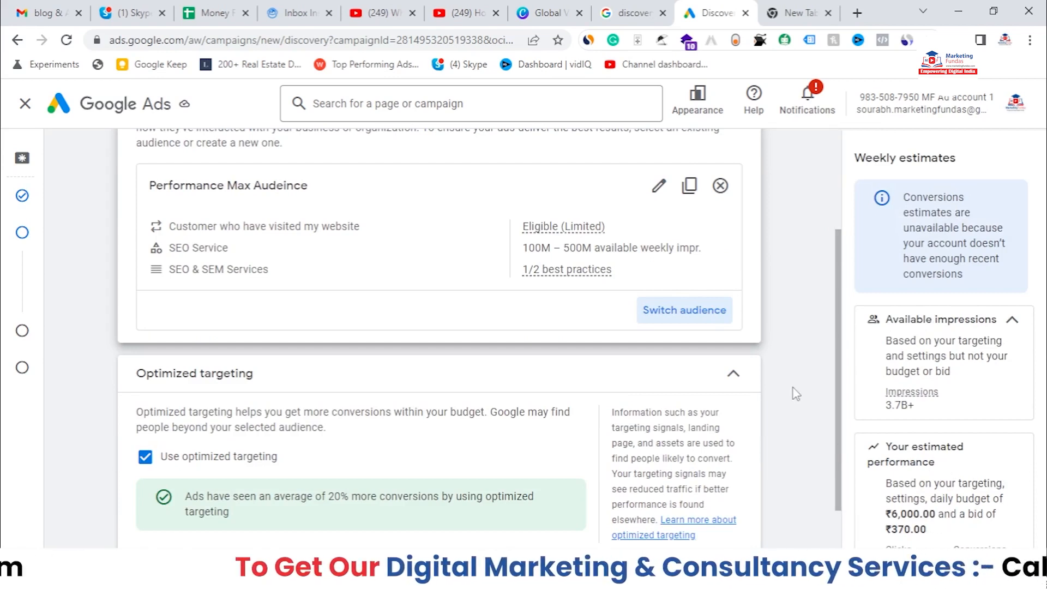
{"action": "scroll", "coordinate": [795, 393], "scroll_direction": "down", "scroll_amount": 2}
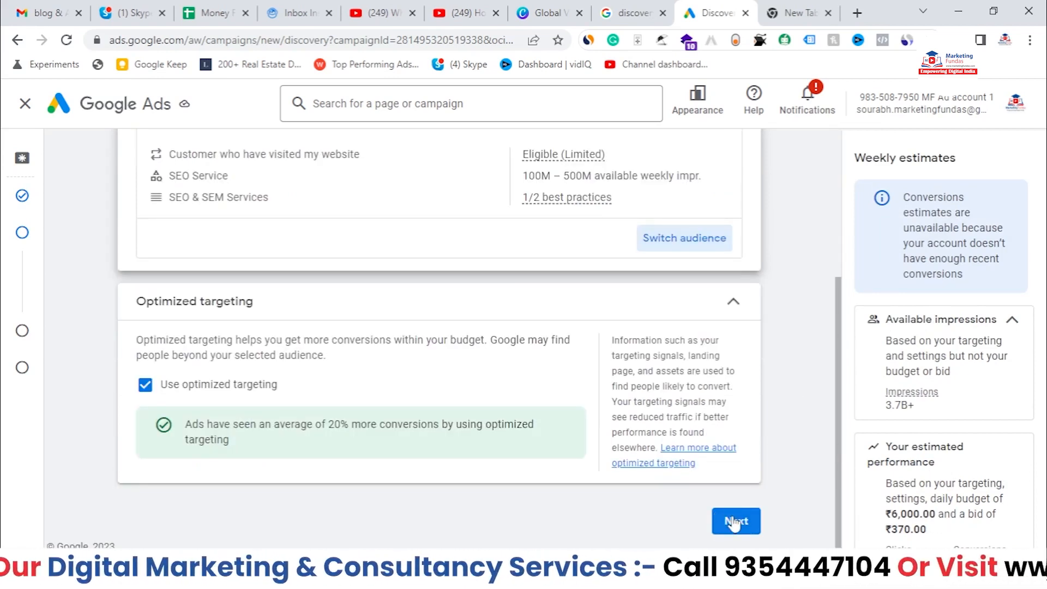
{"action": "left_click", "coordinate": [754, 531]}
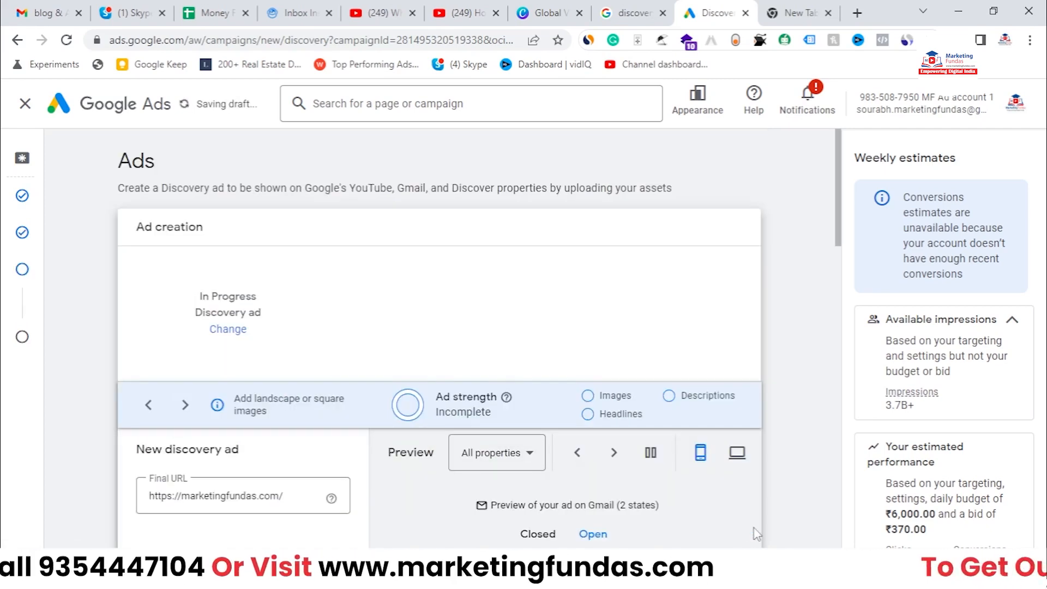
- Review the new discovery ad's final URL, image, logo and headline fields, including the limit on images
{"action": "scroll", "coordinate": [801, 268], "scroll_direction": "down", "scroll_amount": 3}
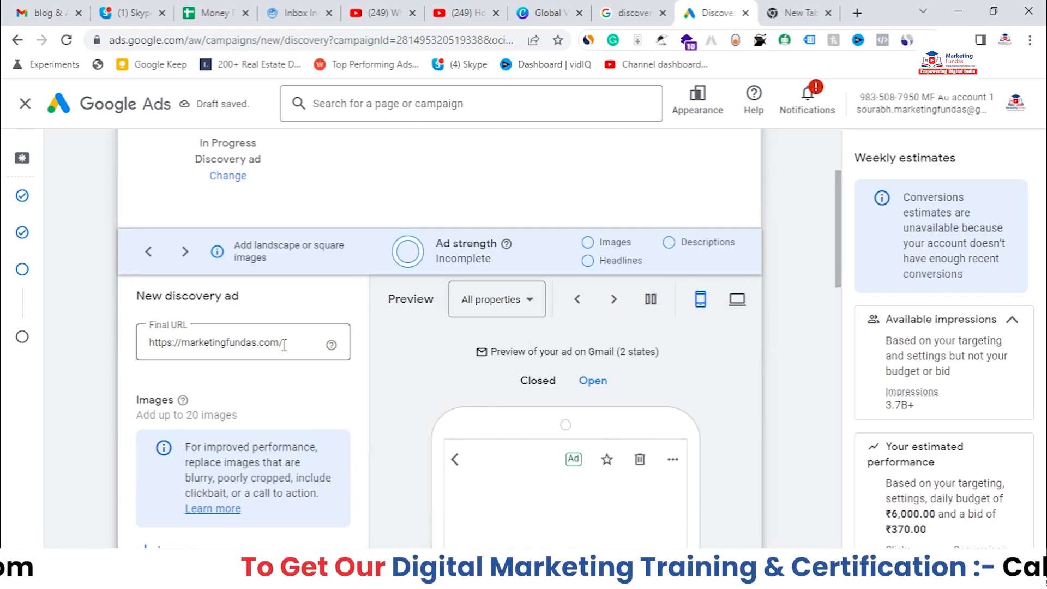
{"action": "scroll", "coordinate": [284, 344], "scroll_direction": "down", "scroll_amount": 4}
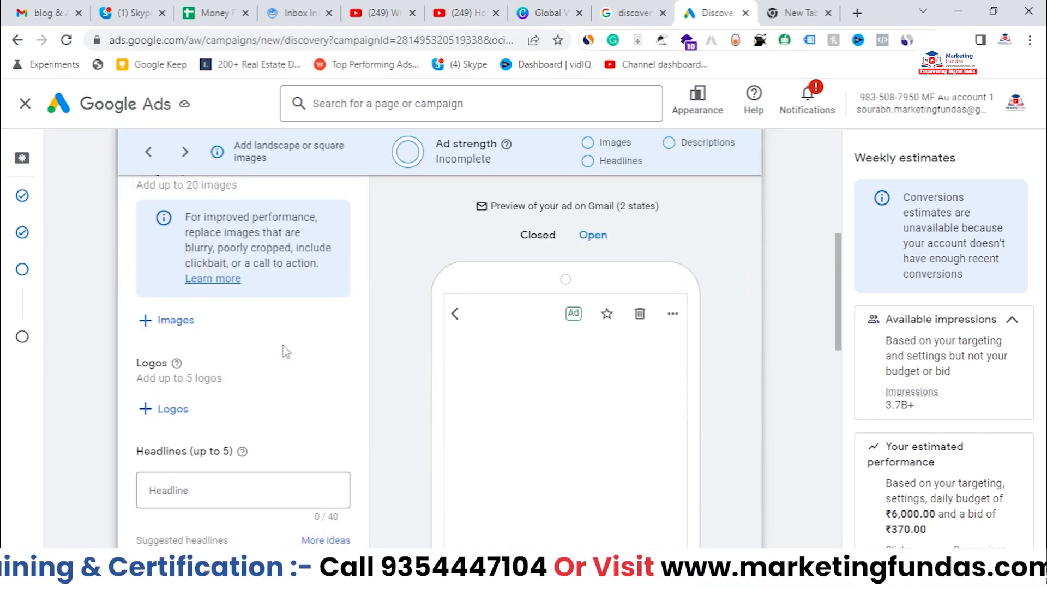
{"action": "scroll", "coordinate": [284, 351], "scroll_direction": "up", "scroll_amount": 3}
{"action": "scroll", "coordinate": [283, 346], "scroll_direction": "up", "scroll_amount": 3}
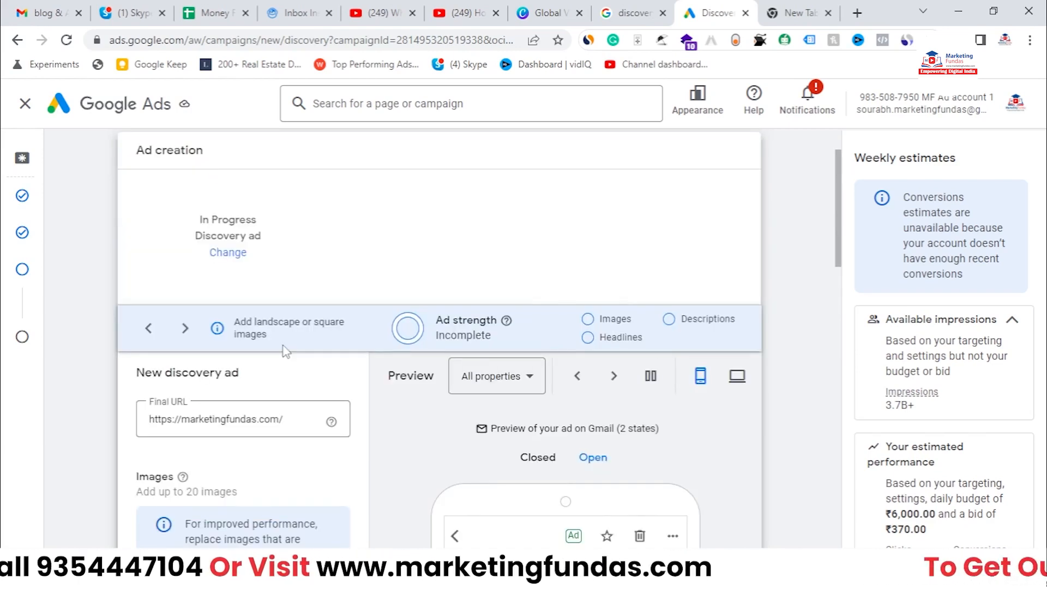
{"action": "scroll", "coordinate": [246, 361], "scroll_direction": "down", "scroll_amount": 3}
{"action": "scroll", "coordinate": [185, 436], "scroll_direction": "down", "scroll_amount": 1}
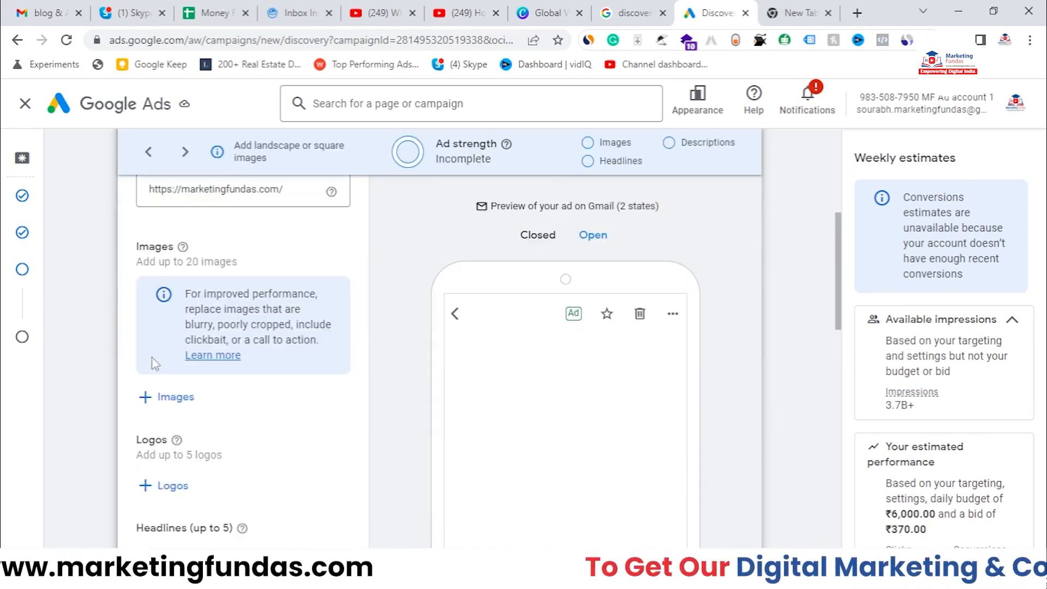
{"action": "left_click_drag", "start_coordinate": [207, 265], "coordinate": [136, 264]}
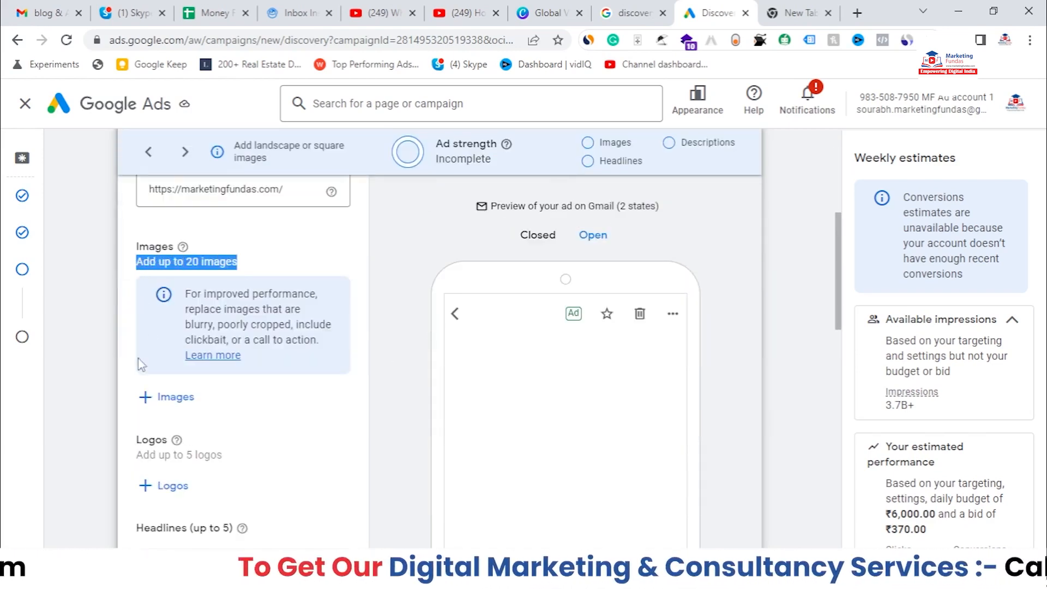
- Select the landscape images 1200X628.jpg, 800X418.jpg and 600X314.jpg from the asset library for the ad
{"action": "left_click", "coordinate": [146, 397]}
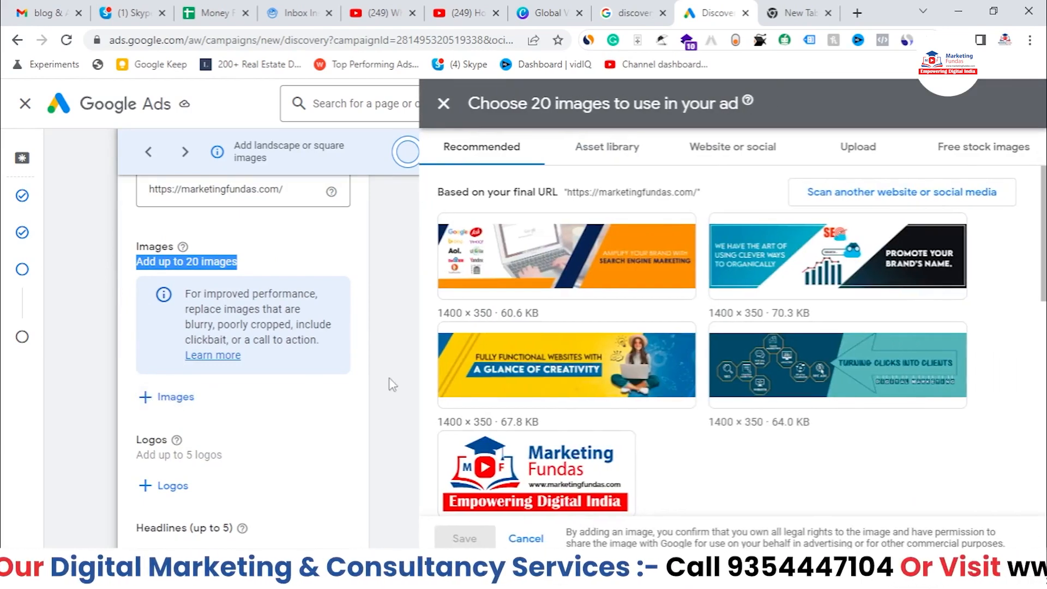
{"action": "left_click", "coordinate": [620, 154]}
{"action": "scroll", "coordinate": [584, 348], "scroll_direction": "down", "scroll_amount": 3}
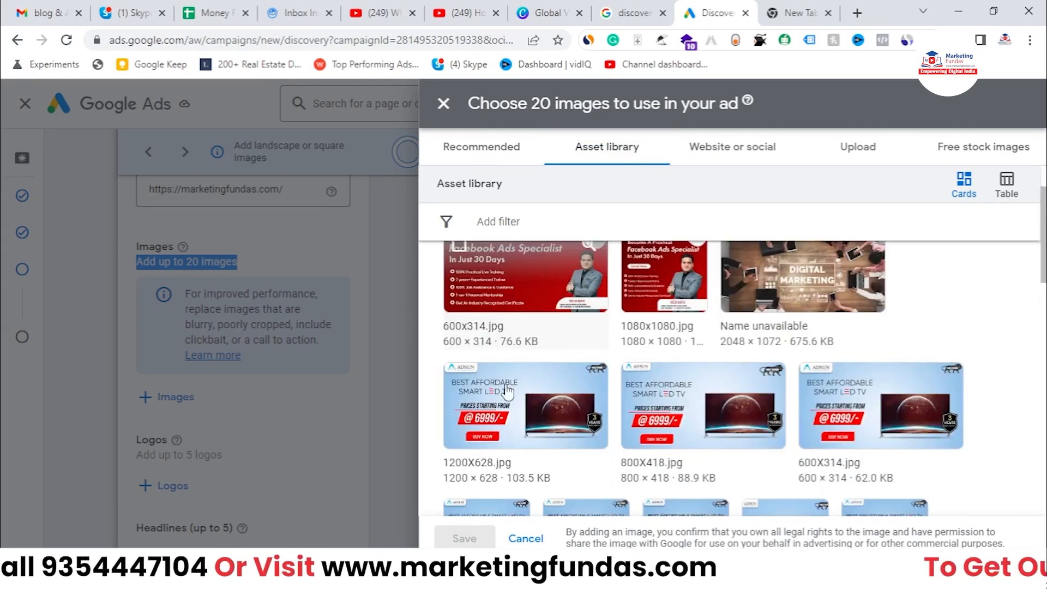
{"action": "left_click", "coordinate": [458, 306]}
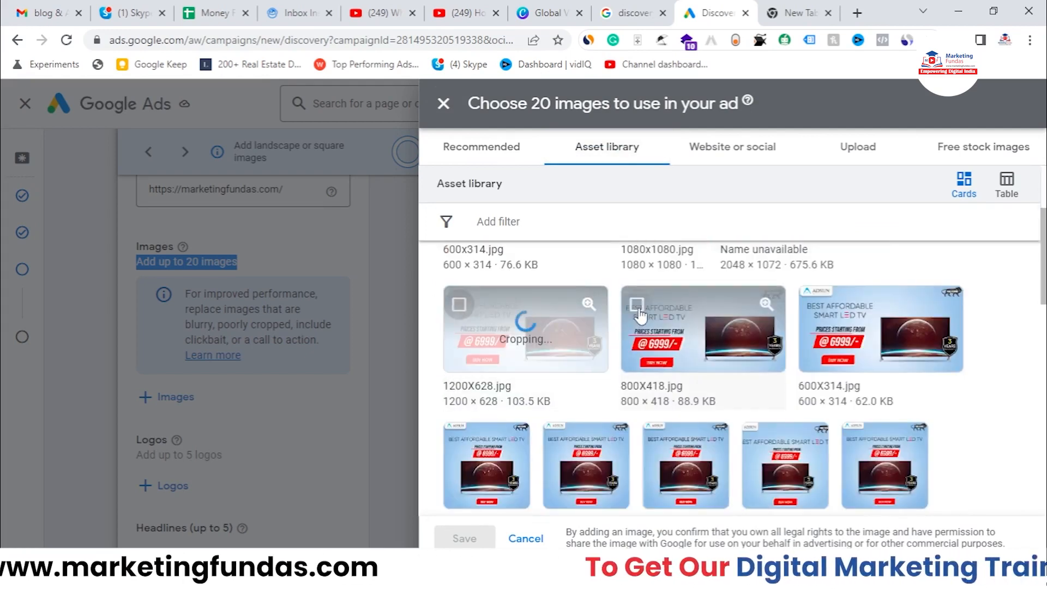
{"action": "left_click", "coordinate": [636, 304]}
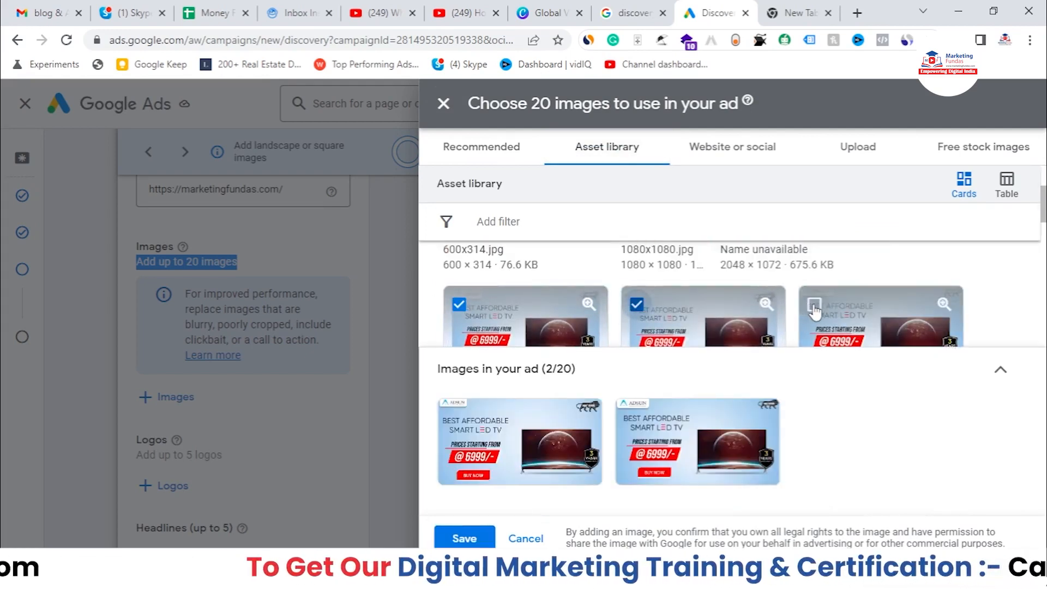
{"action": "left_click", "coordinate": [813, 305]}
- Add the five square smart LED TV images 250X250.jpg, 1200X1200.jpg, 300X300.jpg, 300X250_1:1.jpg and ad 2.jpg to the selection
{"action": "scroll", "coordinate": [472, 311], "scroll_direction": "down", "scroll_amount": 2}
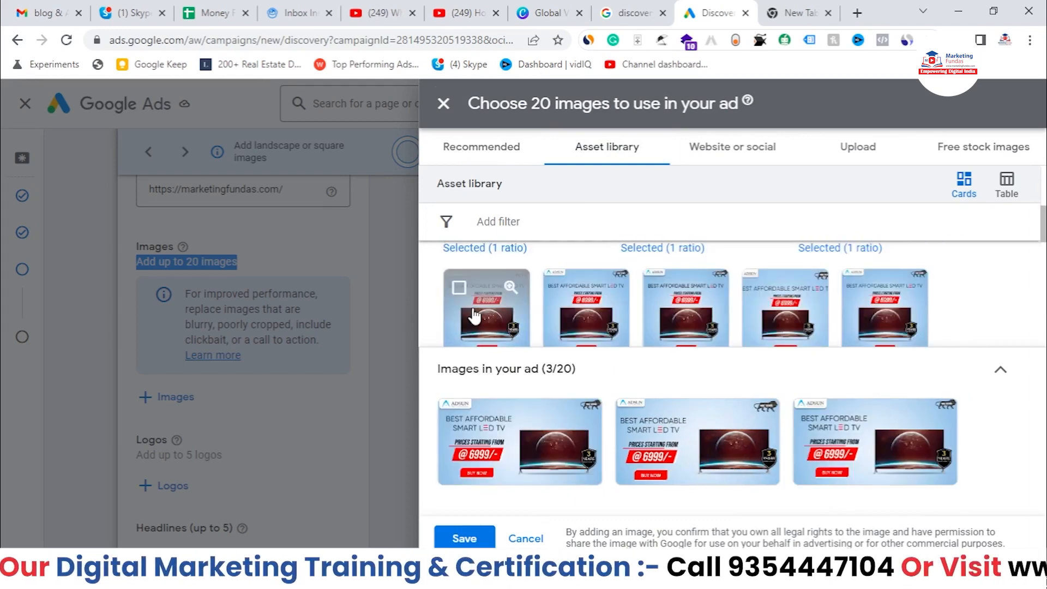
{"action": "left_click", "coordinate": [459, 287]}
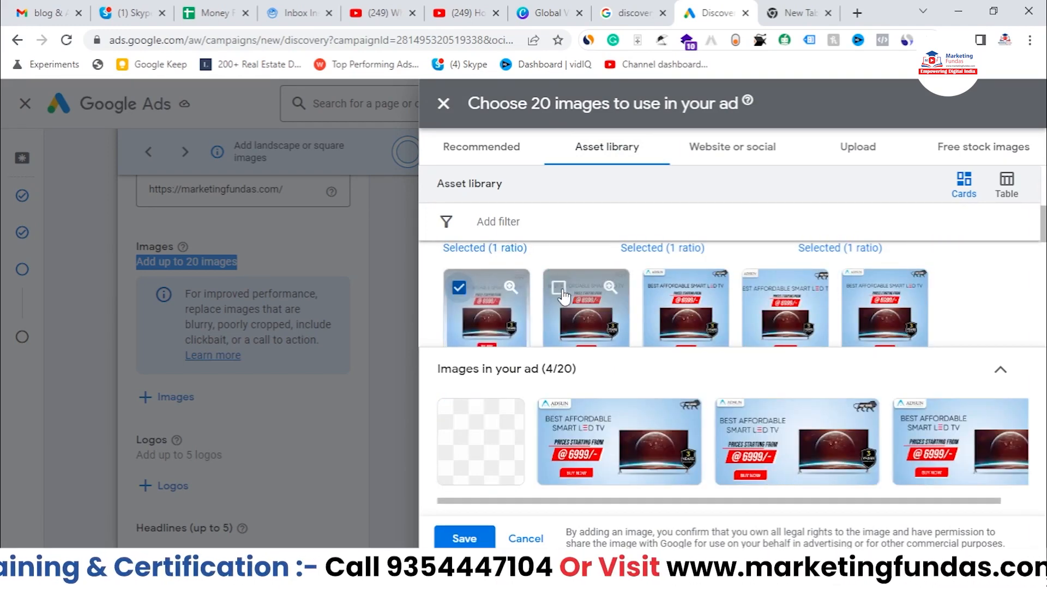
{"action": "left_click", "coordinate": [558, 287]}
{"action": "left_click", "coordinate": [658, 287]}
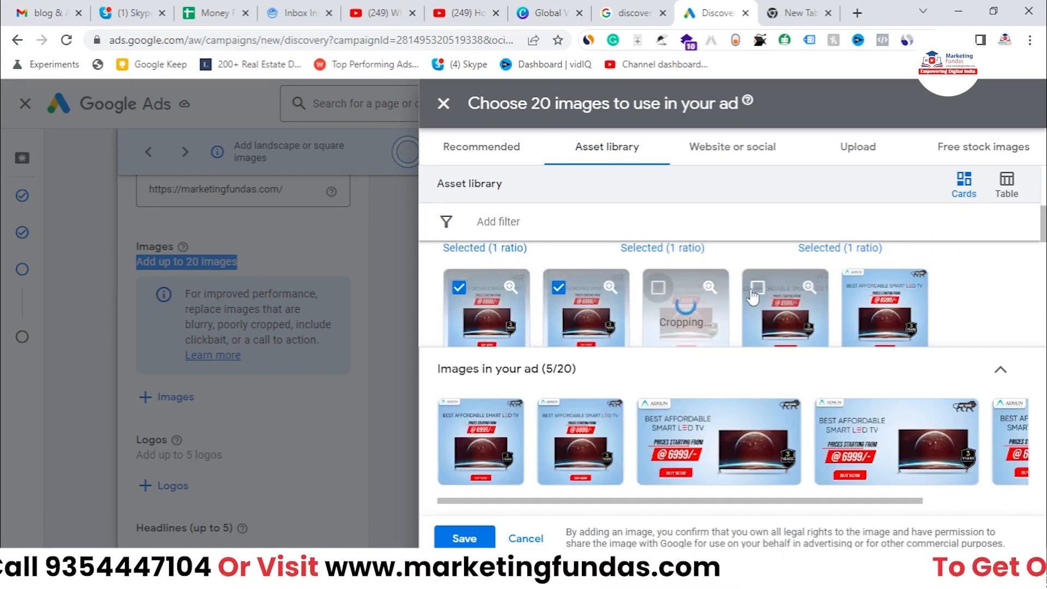
{"action": "left_click", "coordinate": [758, 287]}
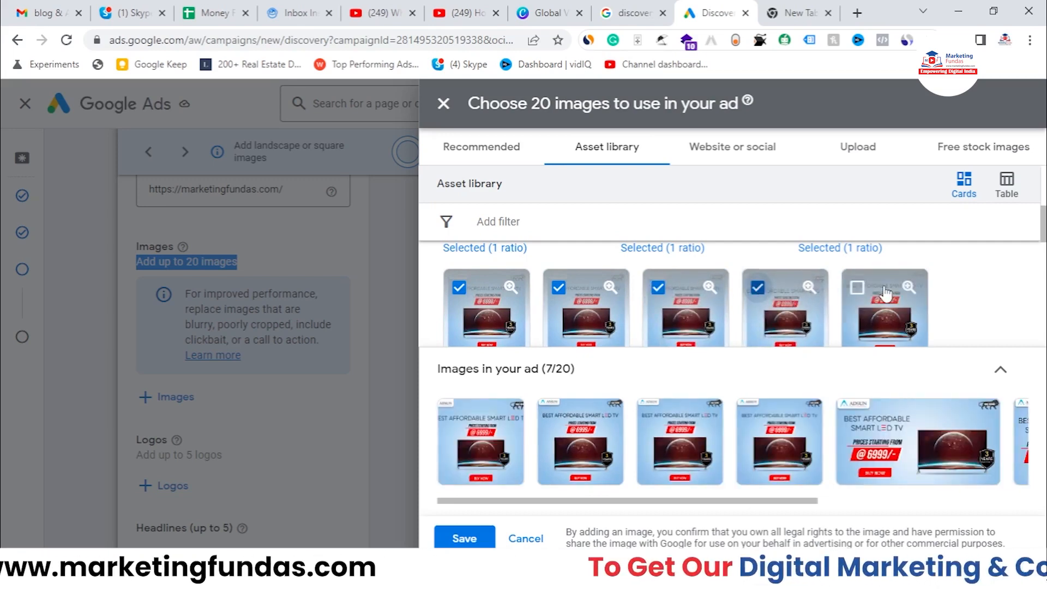
{"action": "left_click", "coordinate": [857, 288]}
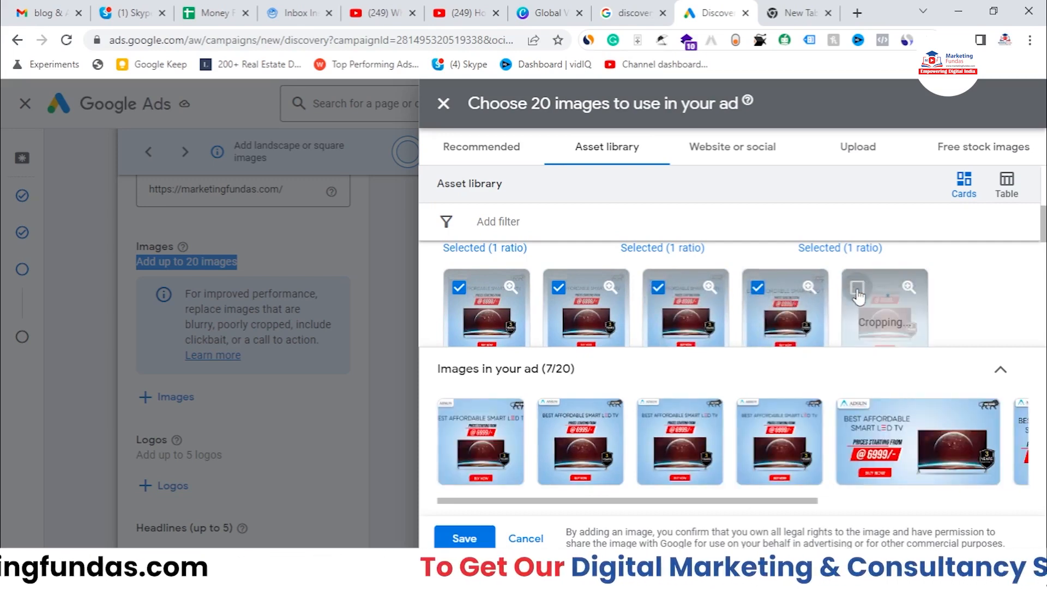
- Check the options for uploading images from the computer or Google Drive, then save the eight selected asset library images to the ad
{"action": "left_click", "coordinate": [859, 148]}
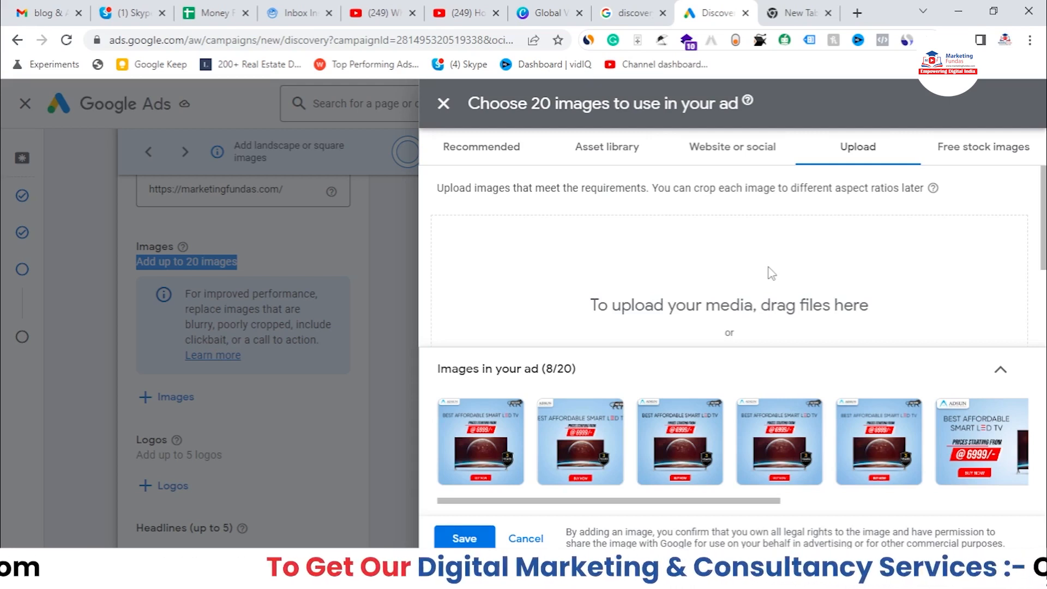
{"action": "scroll", "coordinate": [772, 274], "scroll_direction": "down", "scroll_amount": 1}
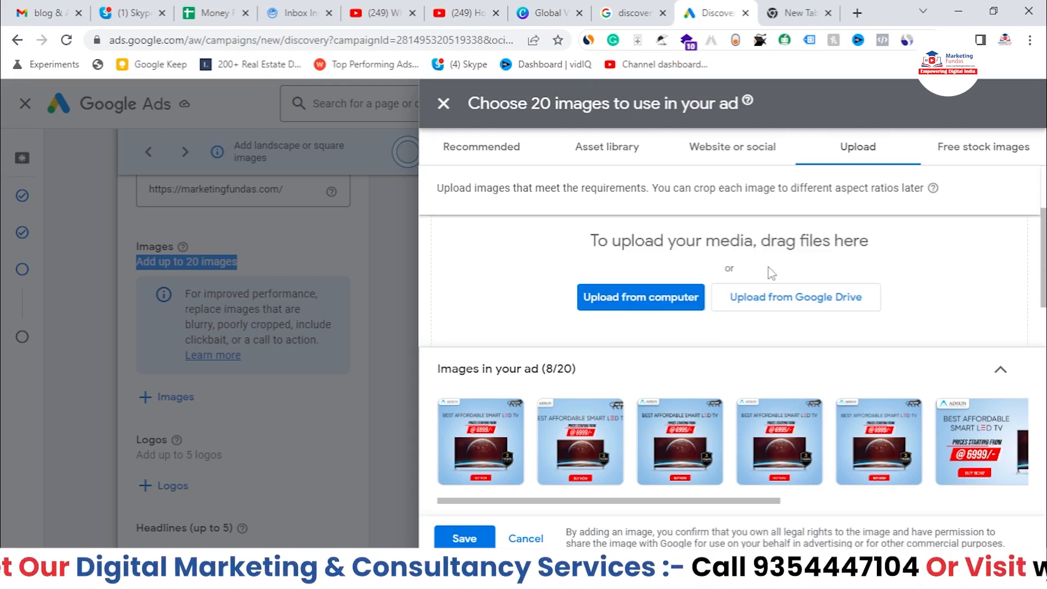
{"action": "scroll", "coordinate": [771, 274], "scroll_direction": "up", "scroll_amount": 1}
{"action": "scroll", "coordinate": [799, 266], "scroll_direction": "down", "scroll_amount": 1}
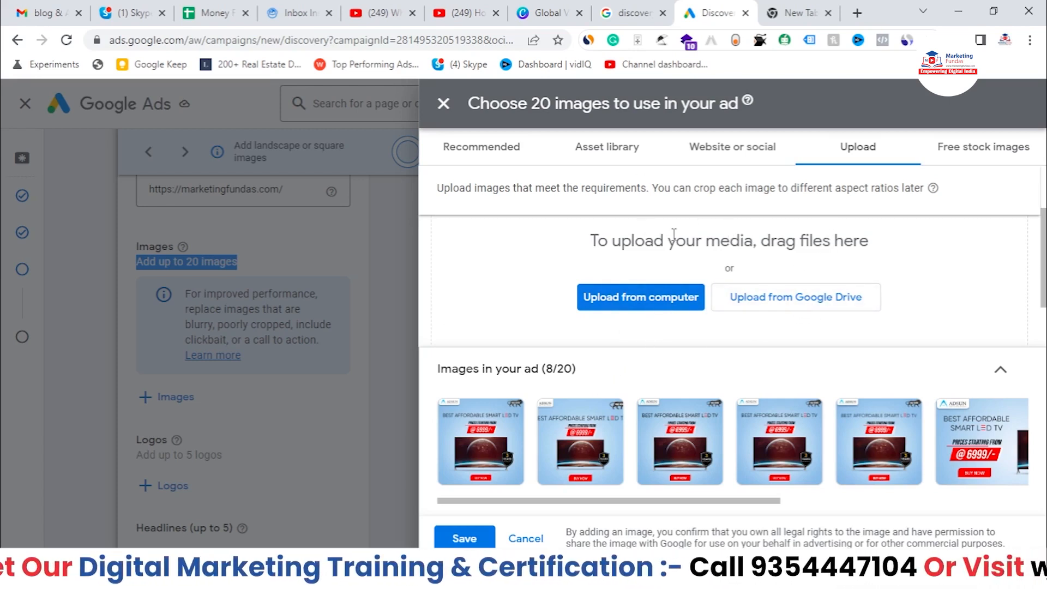
{"action": "left_click", "coordinate": [630, 164]}
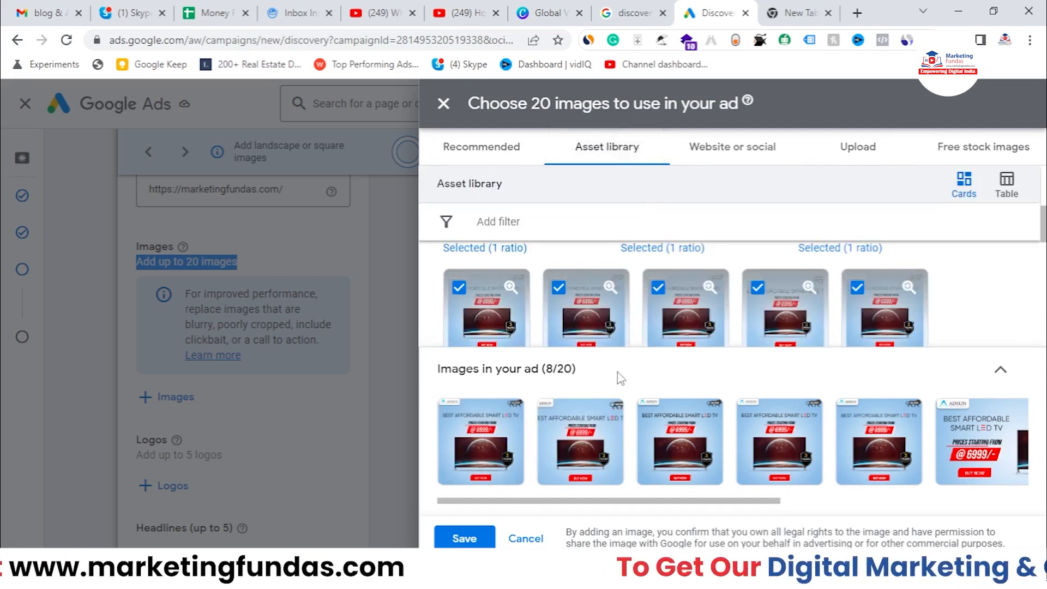
{"action": "double_click", "coordinate": [548, 375]}
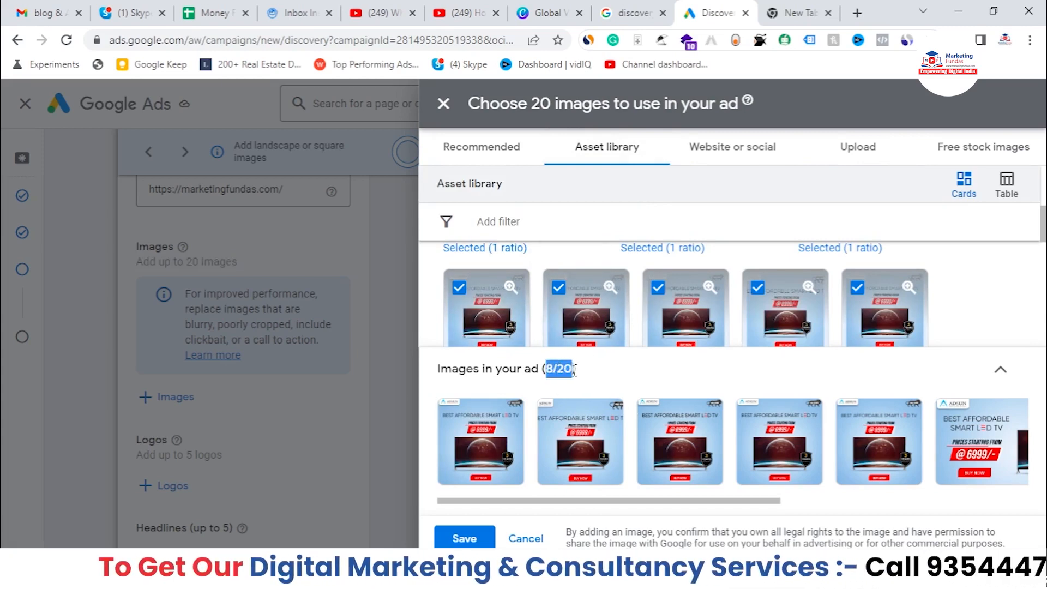
{"action": "left_click", "coordinate": [477, 539]}
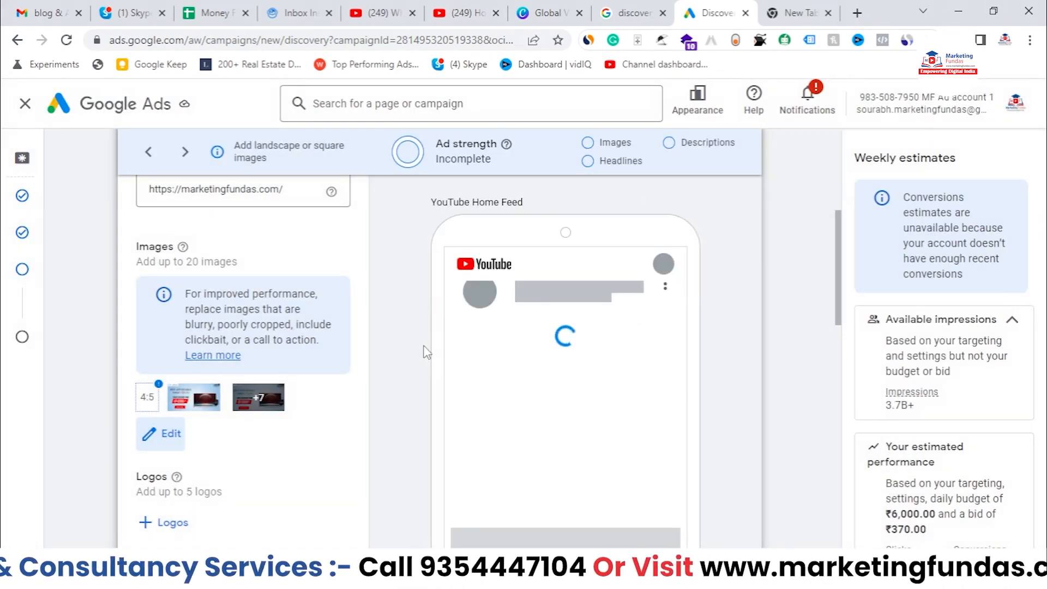
{"action": "scroll", "coordinate": [425, 352], "scroll_direction": "up", "scroll_amount": 2}
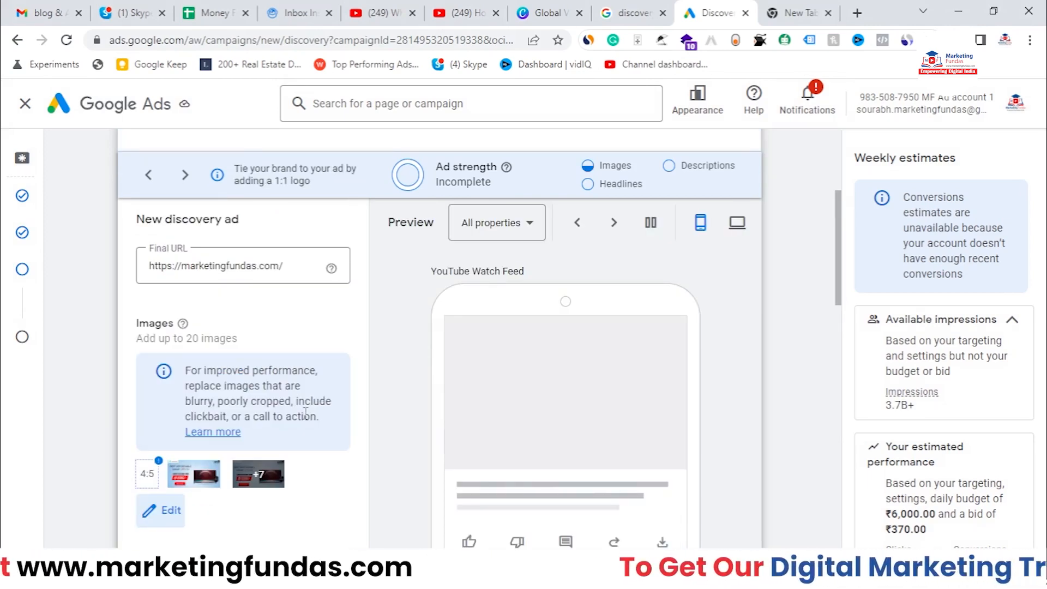
{"action": "scroll", "coordinate": [306, 413], "scroll_direction": "down", "scroll_amount": 1}
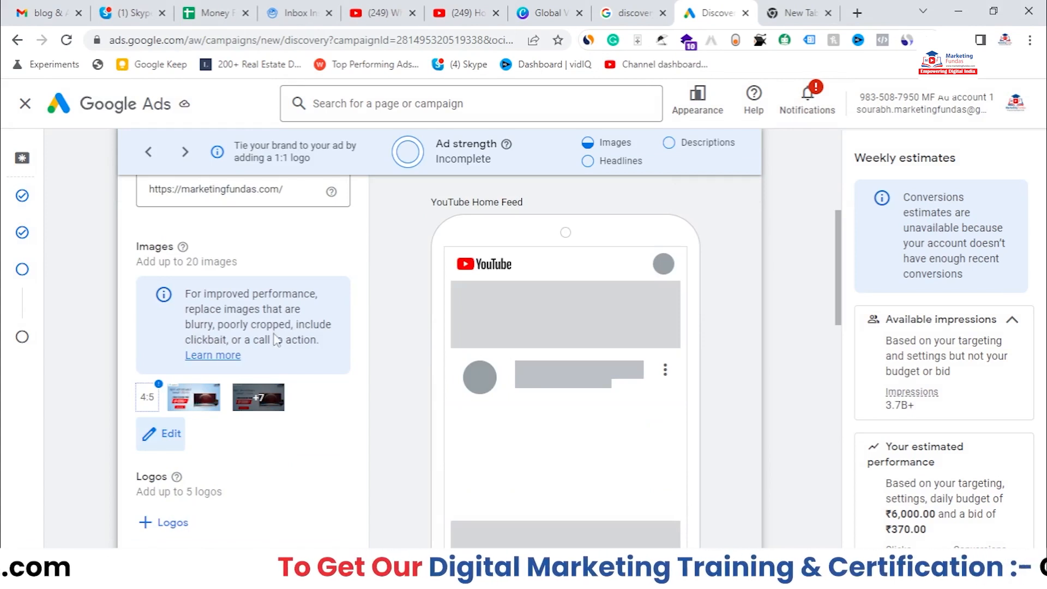
{"action": "scroll", "coordinate": [465, 416], "scroll_direction": "down", "scroll_amount": 1}
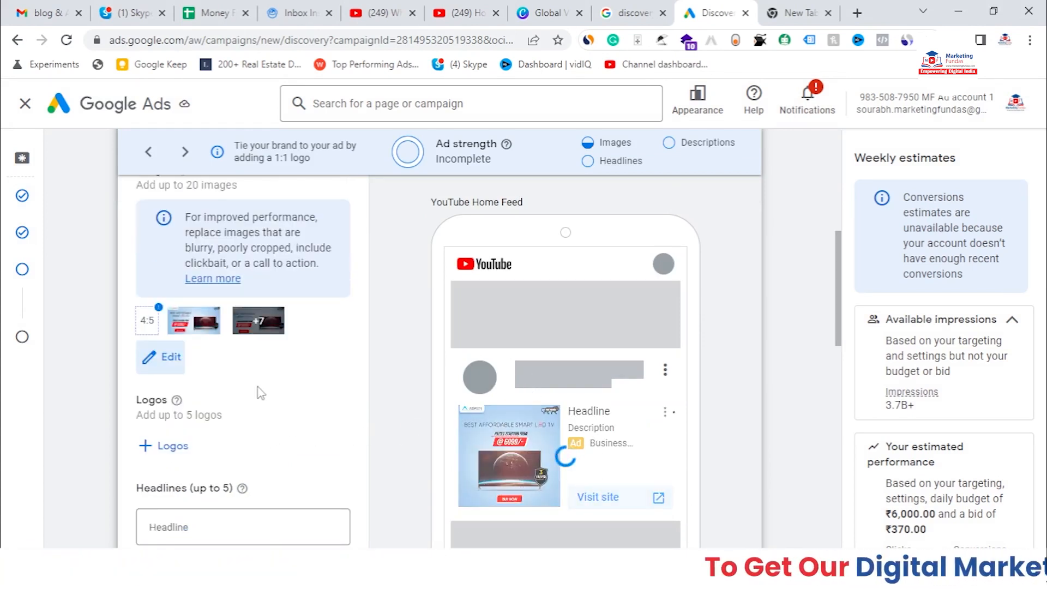
{"action": "scroll", "coordinate": [218, 388], "scroll_direction": "down", "scroll_amount": 1}
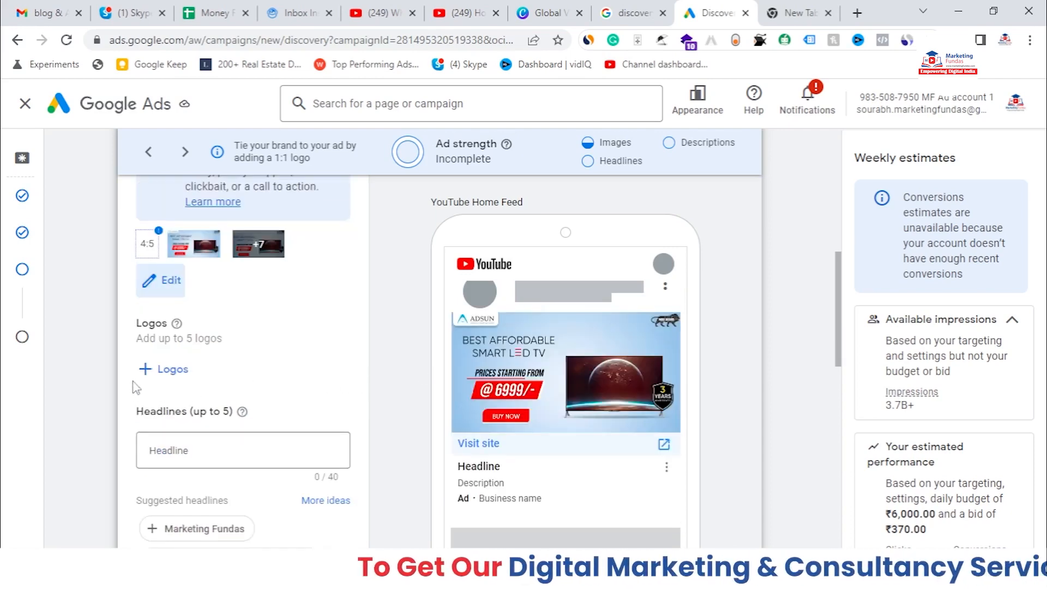
{"action": "left_click", "coordinate": [163, 370]}
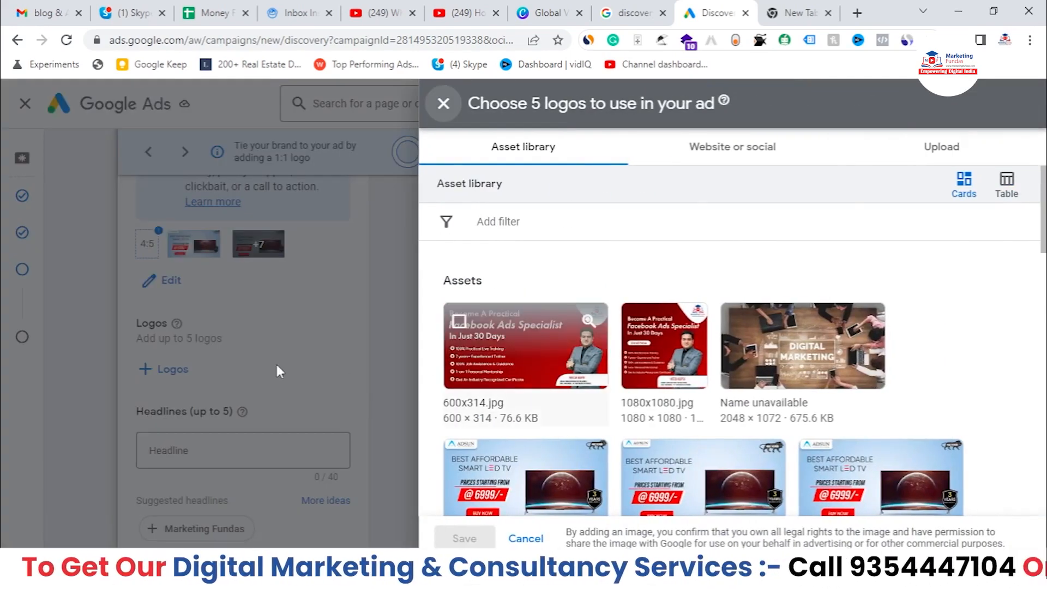
{"action": "scroll", "coordinate": [604, 357], "scroll_direction": "down", "scroll_amount": 3}
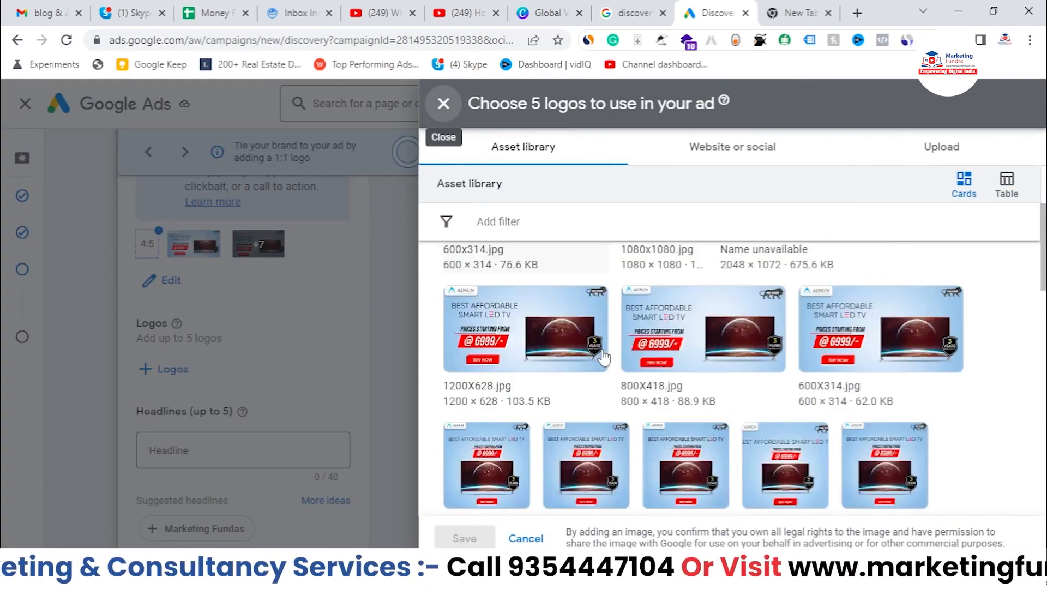
{"action": "scroll", "coordinate": [604, 358], "scroll_direction": "down", "scroll_amount": 5}
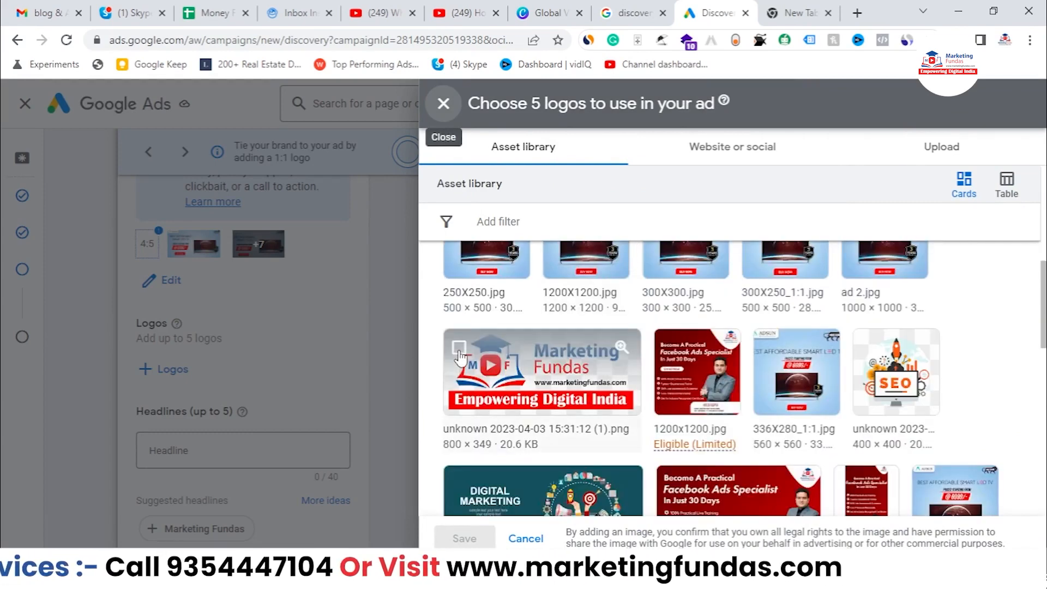
{"action": "left_click", "coordinate": [460, 357]}
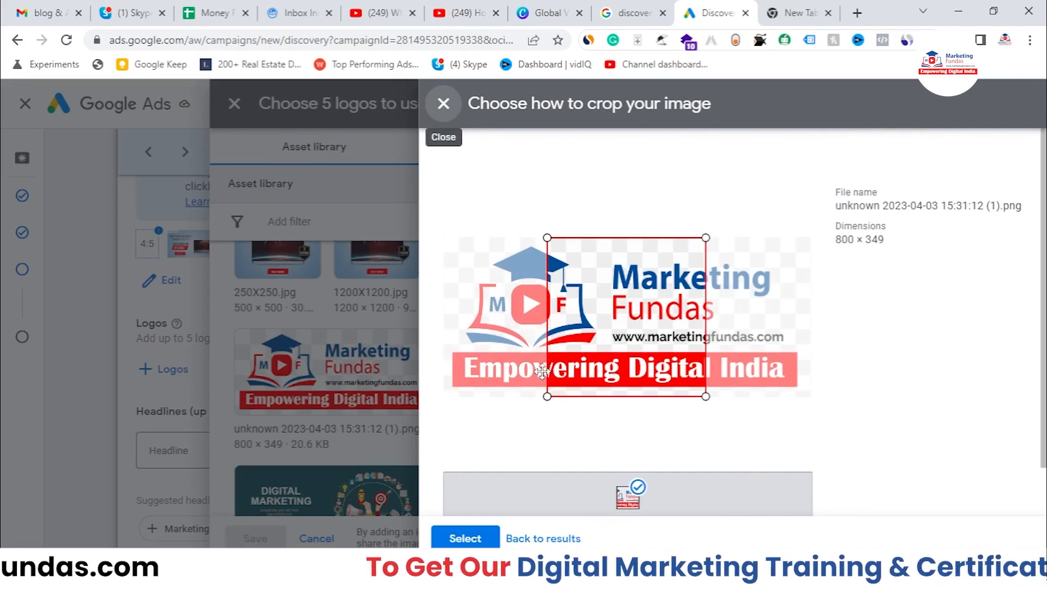
- Crop the logo to a small square around the graduation cap and book emblem, and save it to the ad
{"action": "left_click_drag", "start_coordinate": [543, 371], "coordinate": [450, 379]}
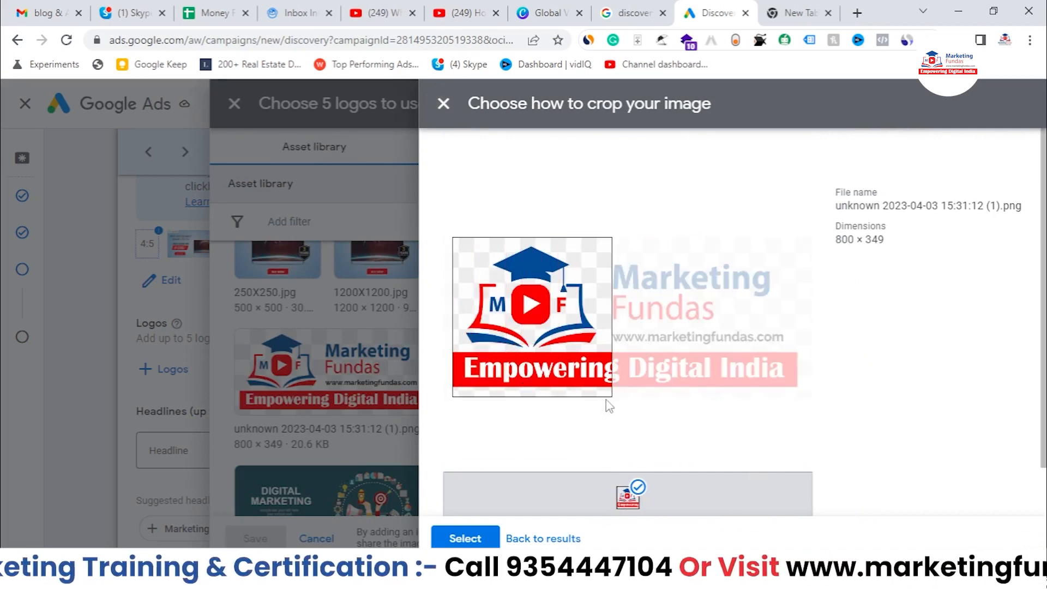
{"action": "left_click_drag", "start_coordinate": [612, 396], "coordinate": [576, 358]}
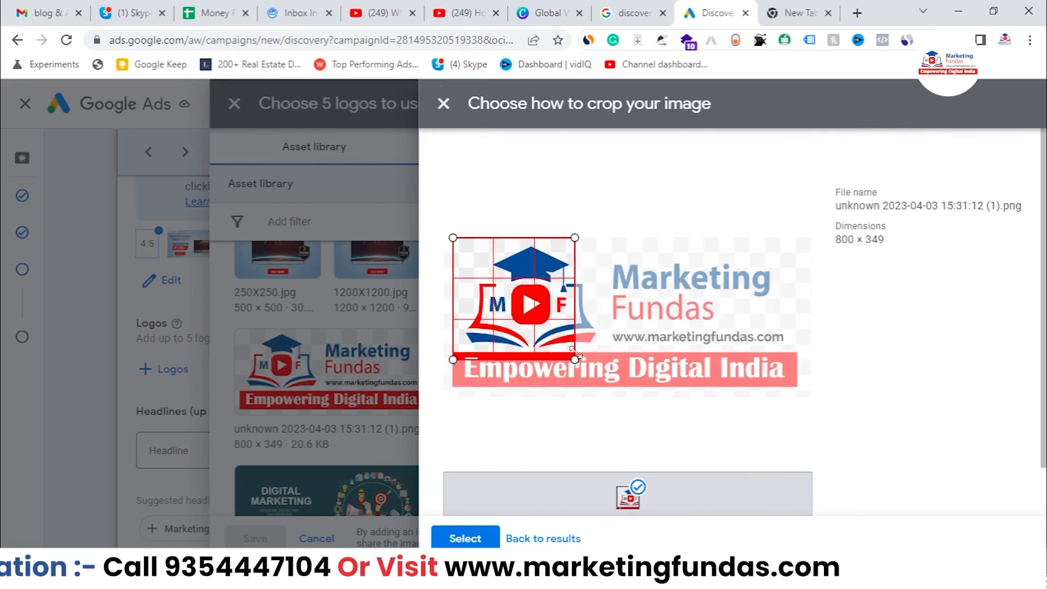
{"action": "left_click_drag", "start_coordinate": [531, 327], "coordinate": [547, 327]}
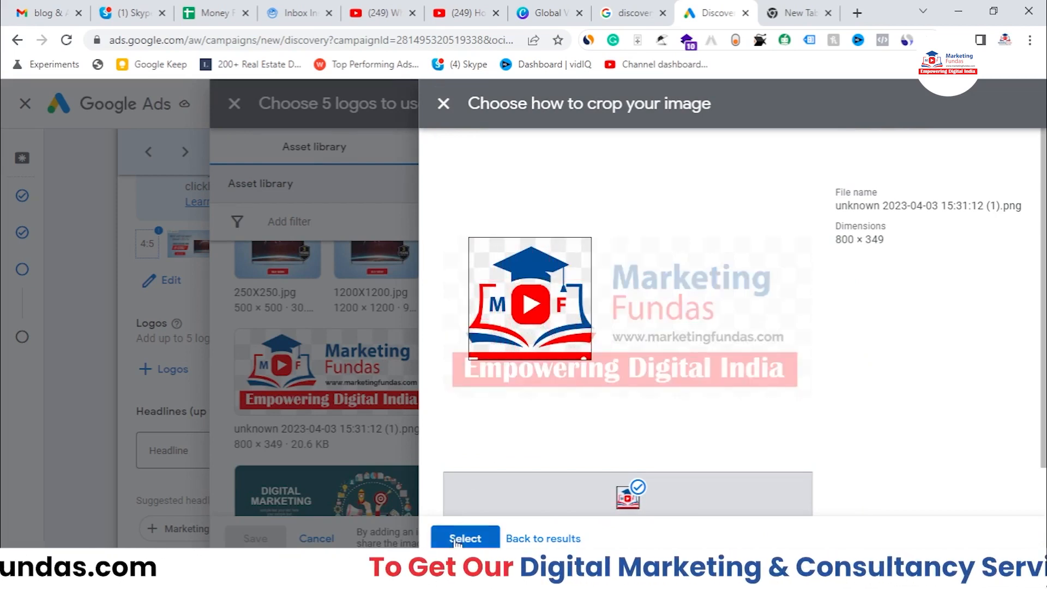
{"action": "left_click", "coordinate": [457, 539]}
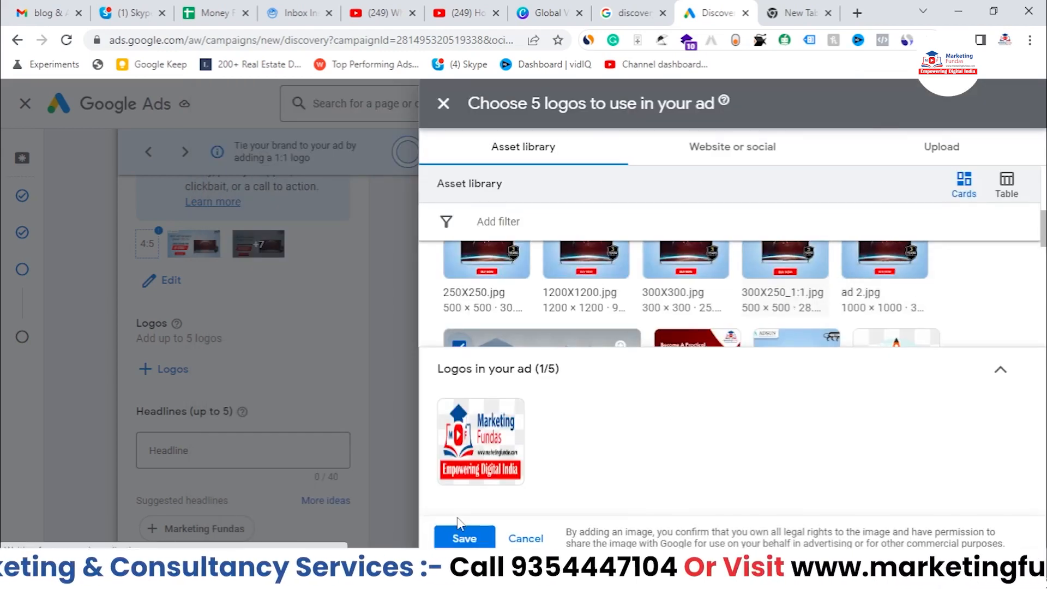
{"action": "left_click", "coordinate": [457, 530]}
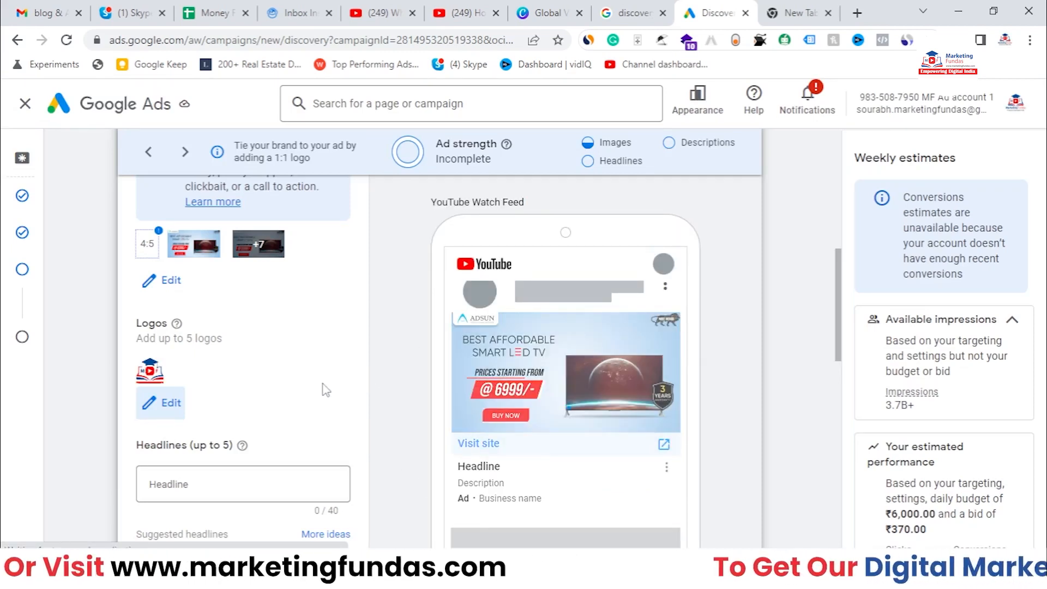
- Add the suggested headlines "Digital Marketing Agency In Preet Vihar" and "Digital Marketing Agency in India" to the ad
{"action": "scroll", "coordinate": [322, 389], "scroll_direction": "down", "scroll_amount": 1}
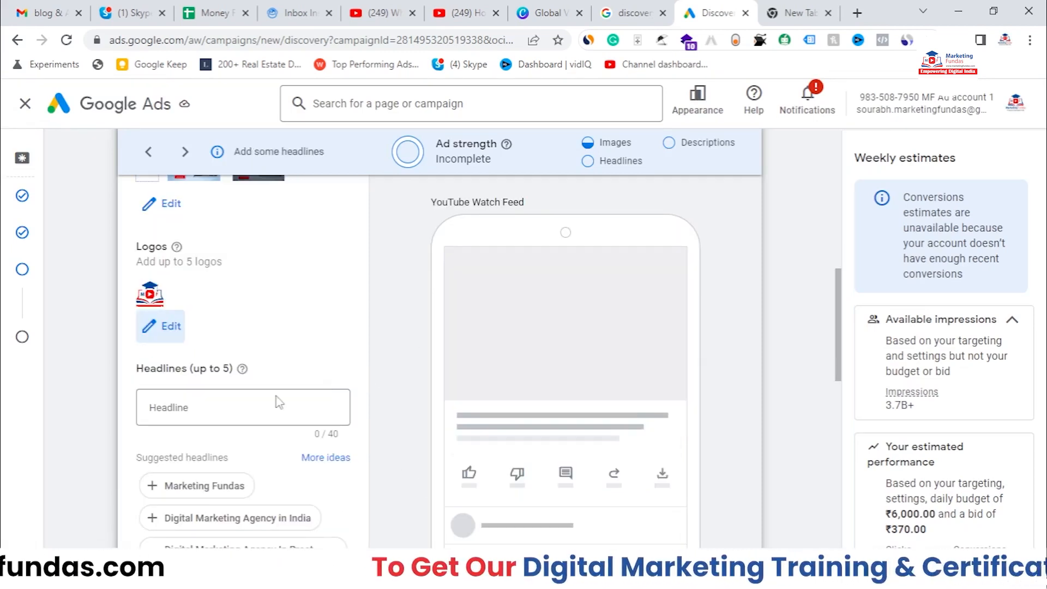
{"action": "left_click", "coordinate": [173, 407]}
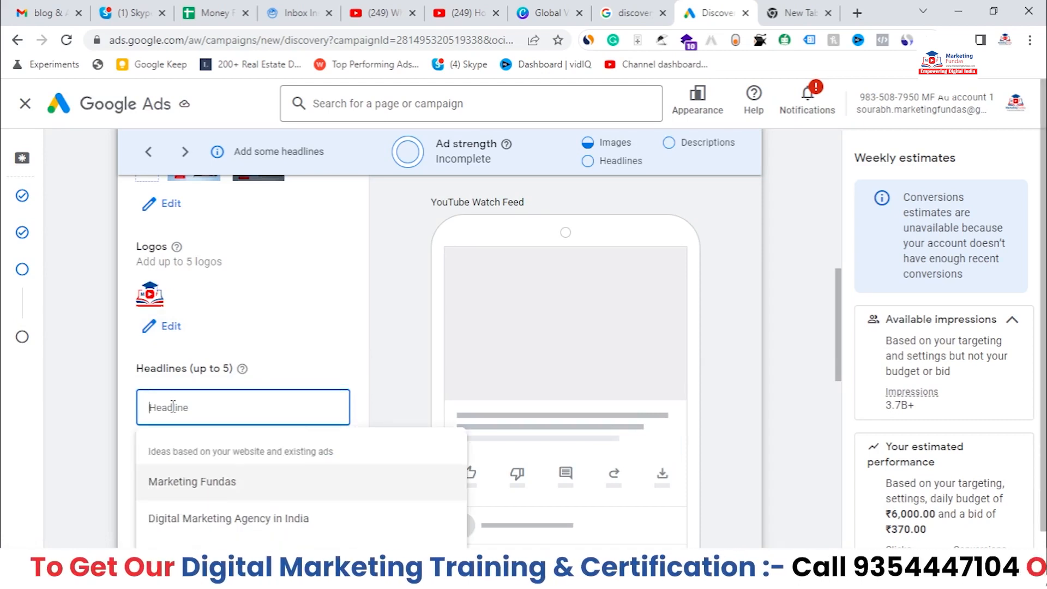
{"action": "scroll", "coordinate": [262, 391], "scroll_direction": "down", "scroll_amount": 1}
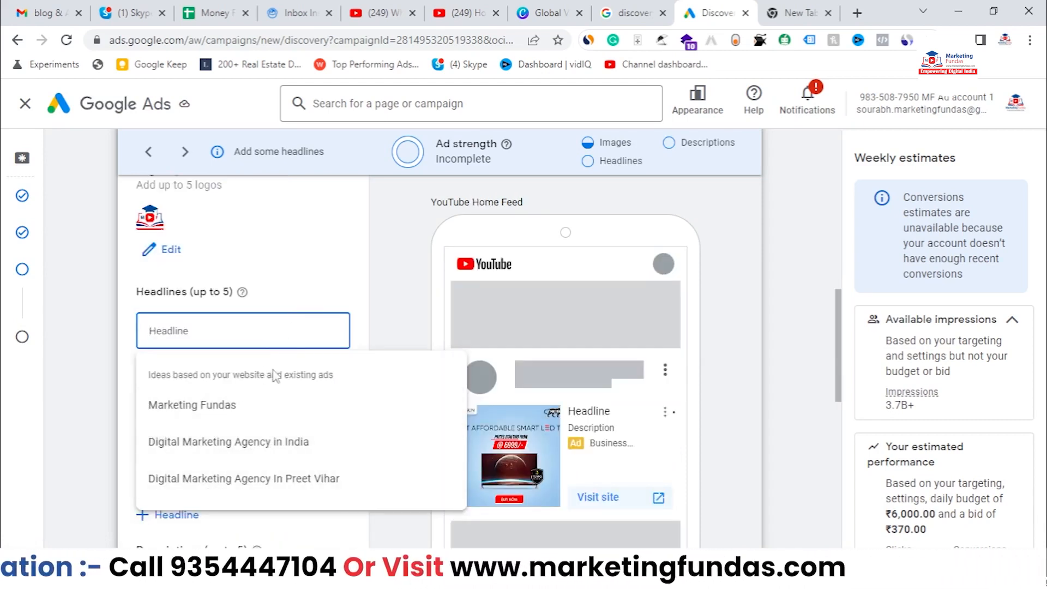
{"action": "left_click", "coordinate": [256, 478]}
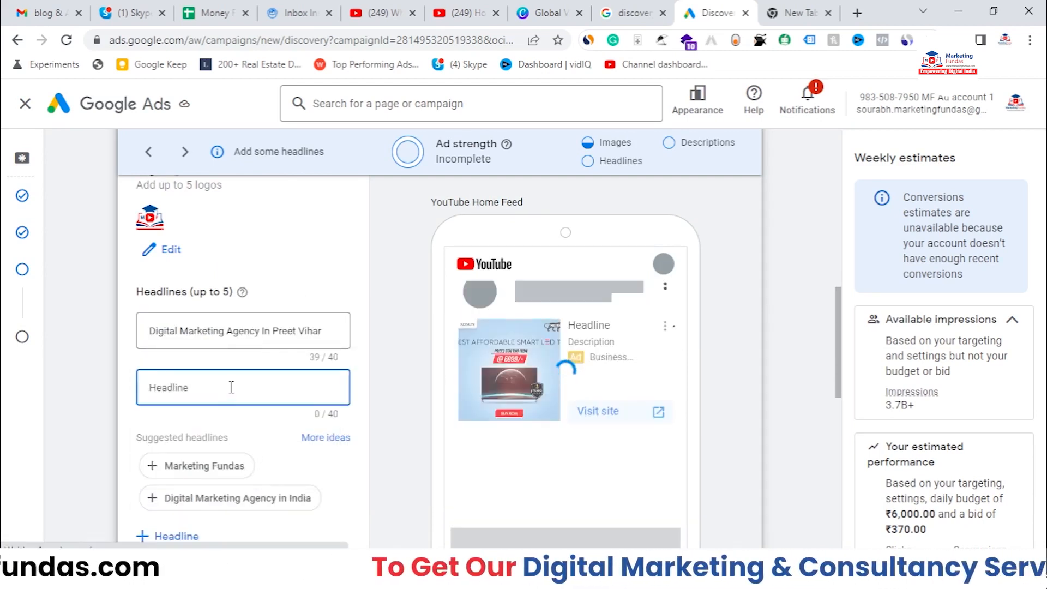
{"action": "left_click", "coordinate": [228, 389]}
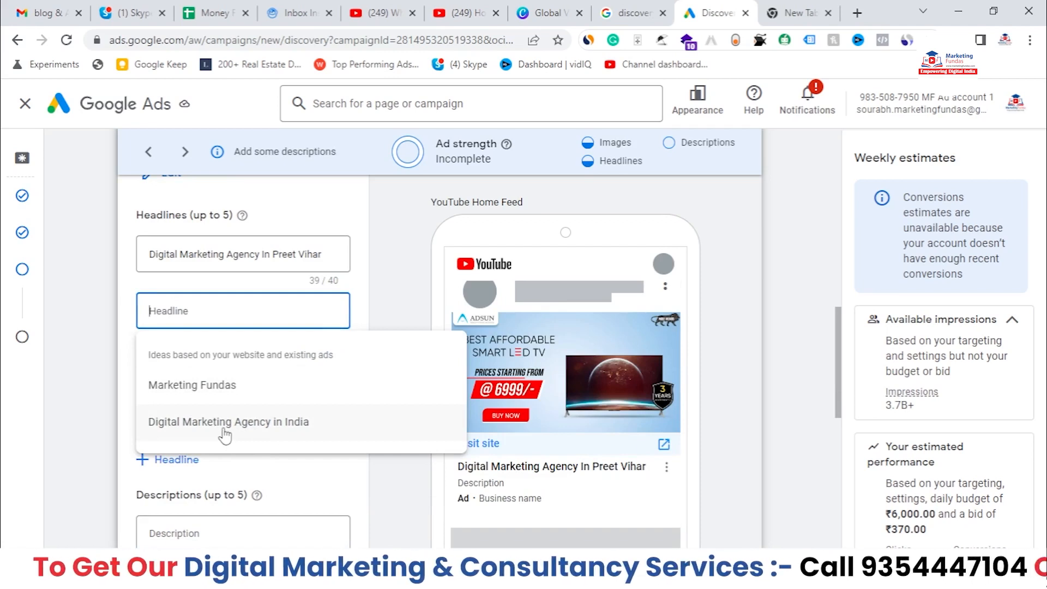
{"action": "left_click", "coordinate": [248, 421]}
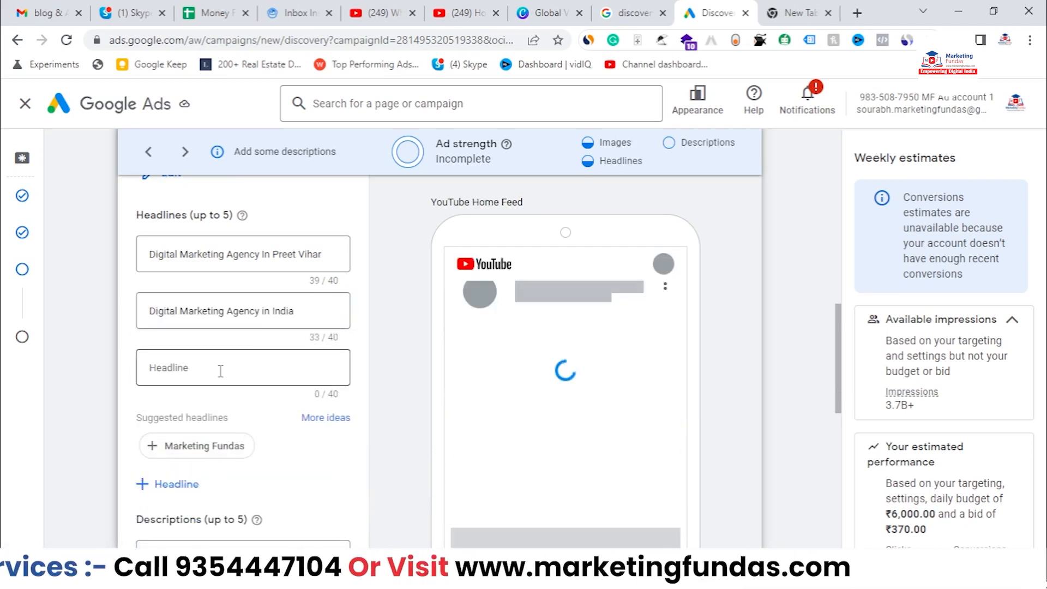
- Enter "Best Digital Marketing agenagency" as the ad's third headline
{"action": "left_click", "coordinate": [219, 370]}
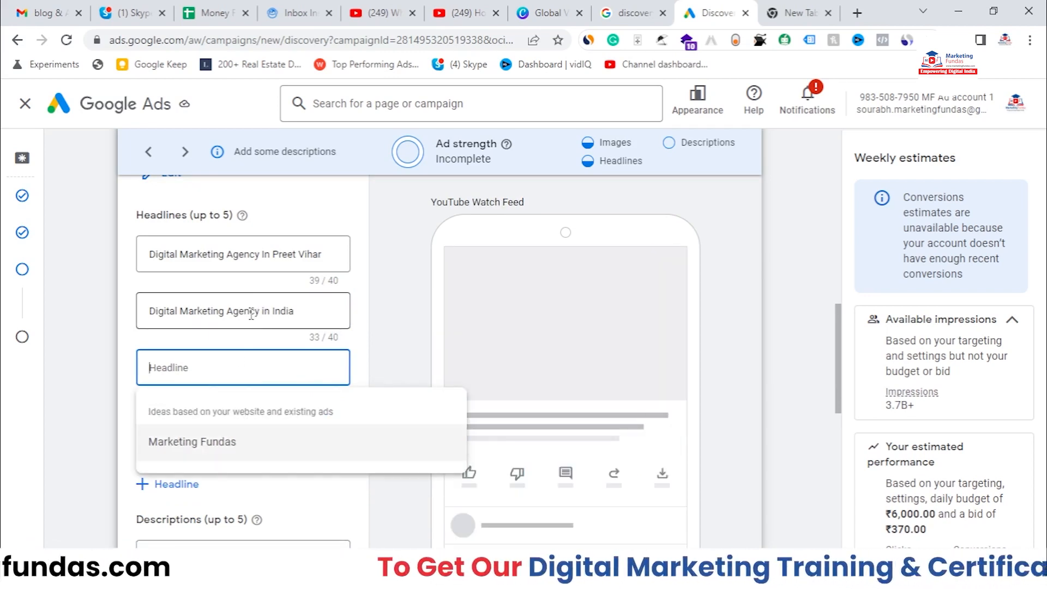
{"action": "type", "text": "Best Digi"}
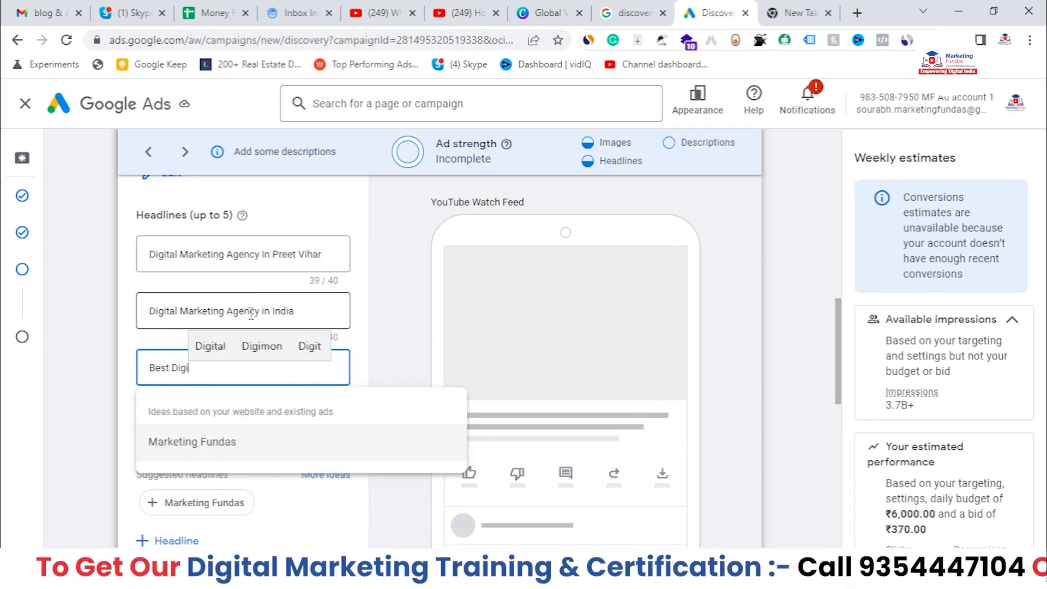
{"action": "type", "text": "tal Marketing ac"}
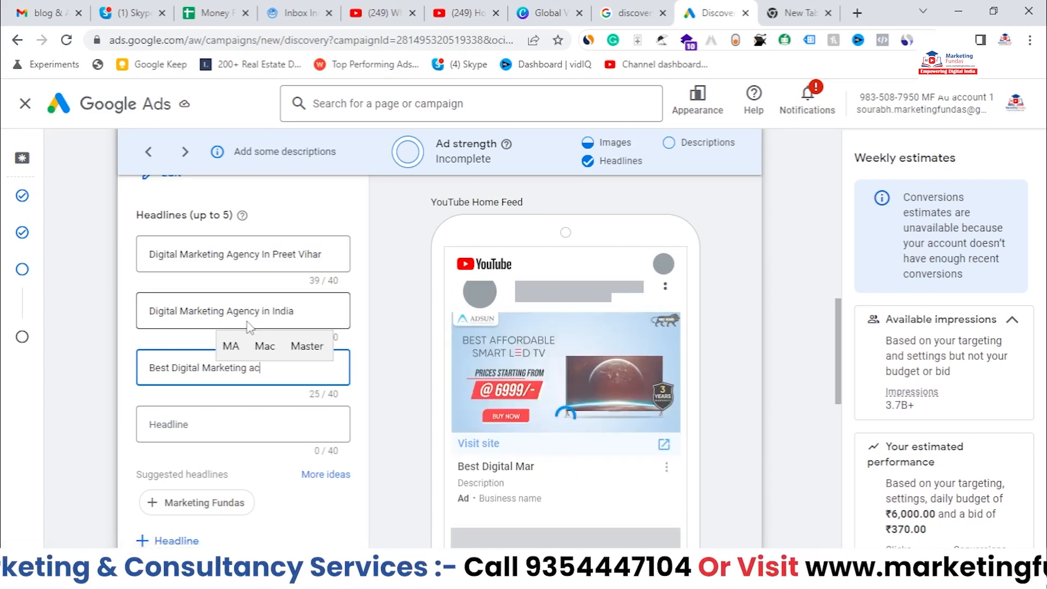
{"action": "type", "text": "end"}
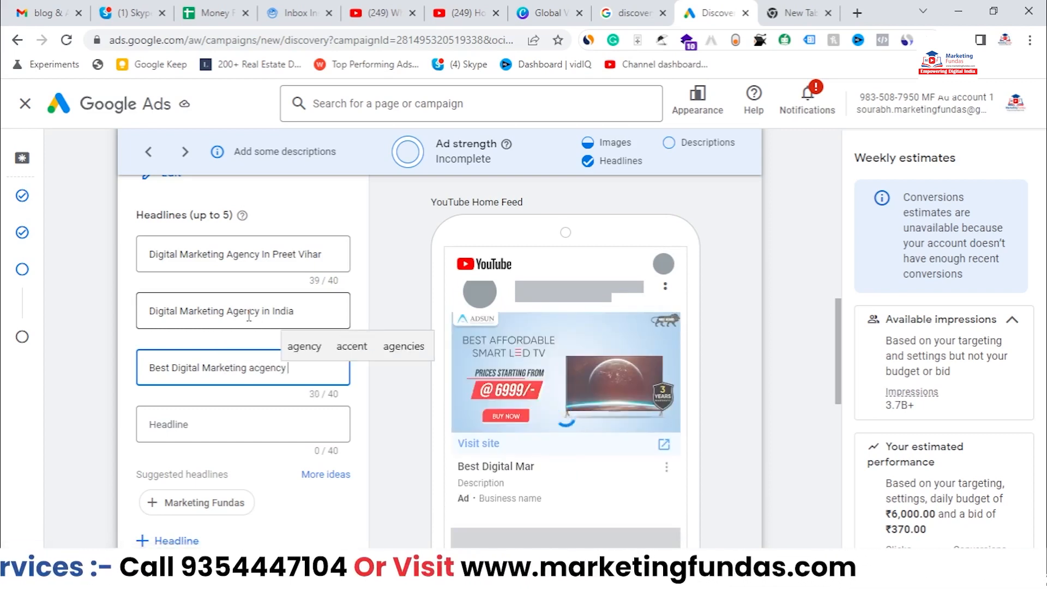
{"action": "type", "text": " a"}
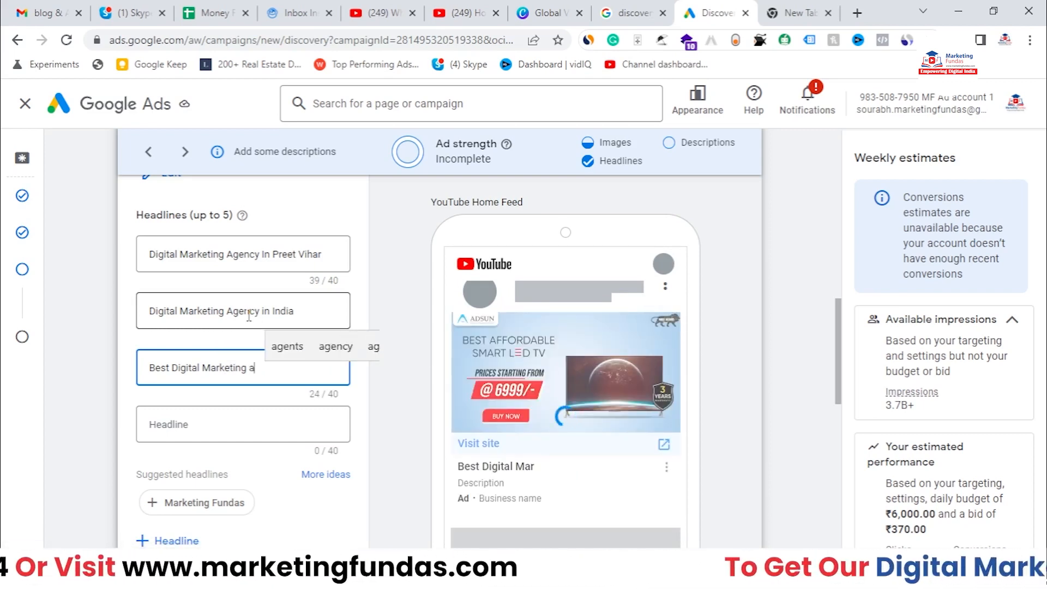
{"action": "key", "text": "Up"}
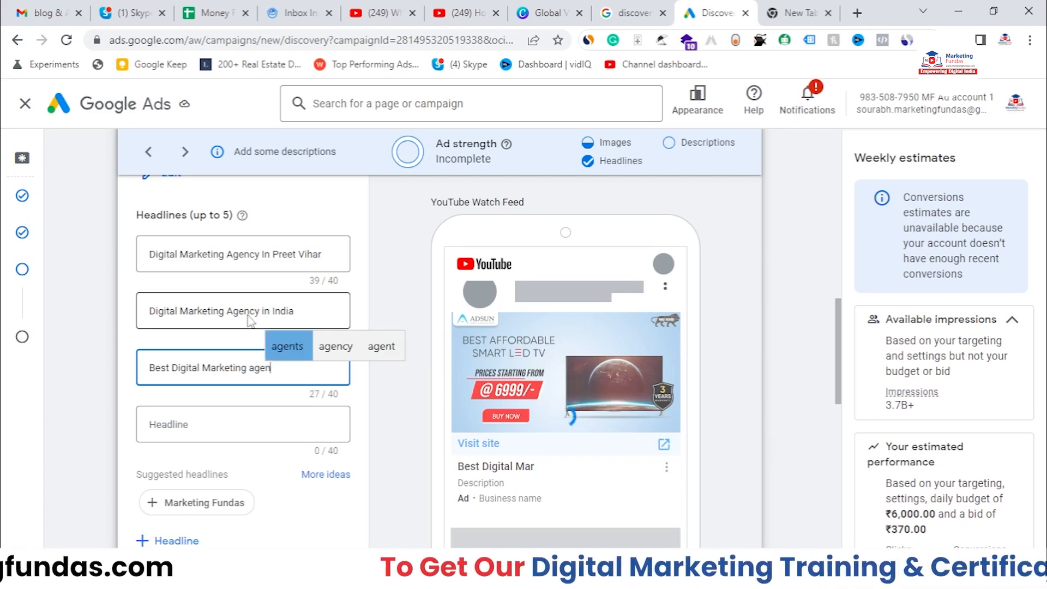
{"action": "key", "text": "Right"}
{"action": "key", "text": "Return"}
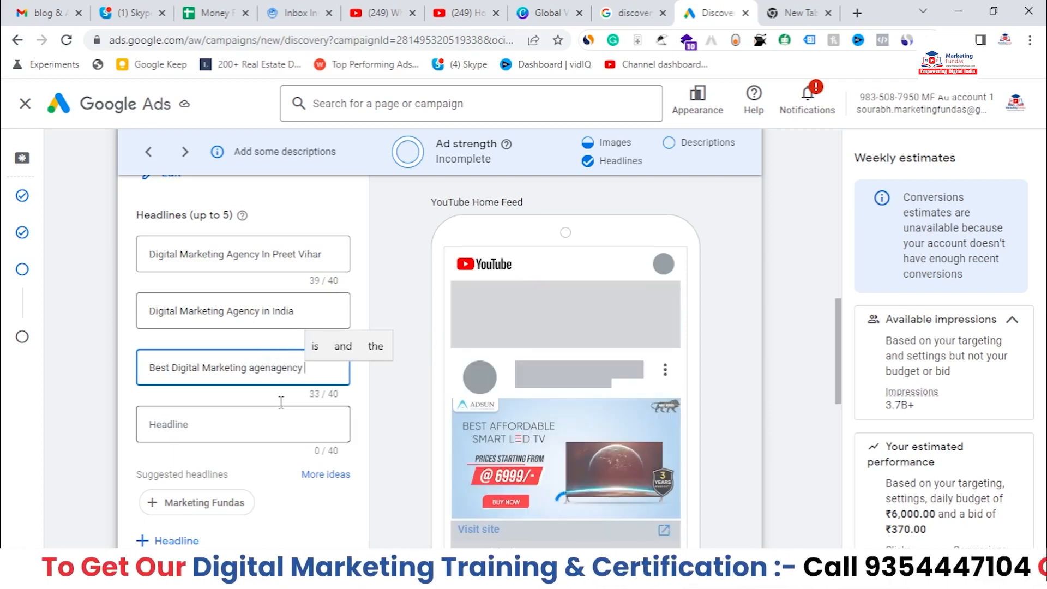
- Check the limit on descriptions and add the suggested description "A Digital Marketing Agency Managed By Expert Strategists"
{"action": "scroll", "coordinate": [258, 356], "scroll_direction": "down", "scroll_amount": 3}
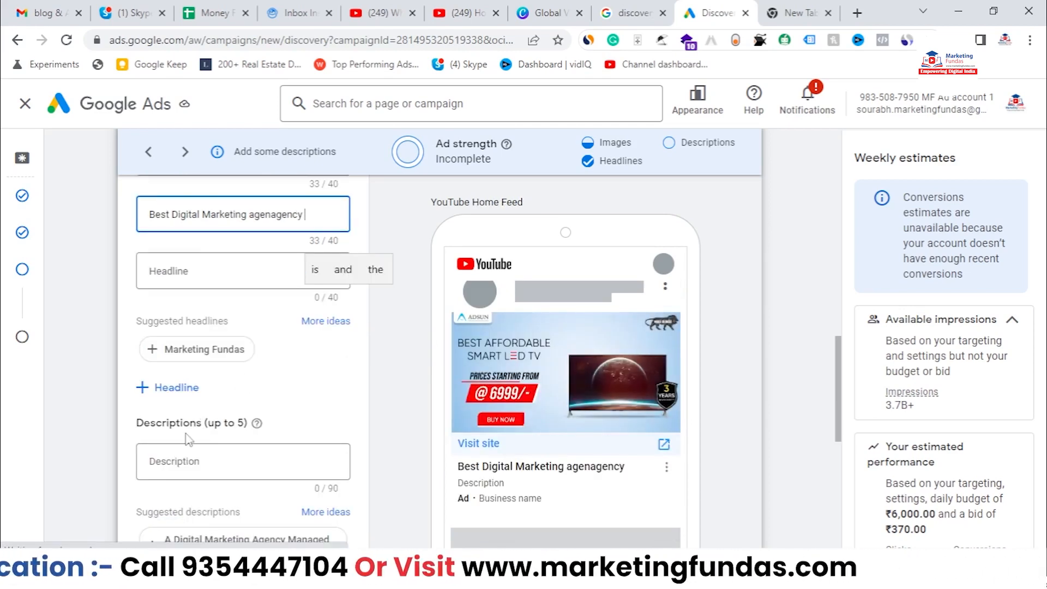
{"action": "scroll", "coordinate": [188, 436], "scroll_direction": "down", "scroll_amount": 1}
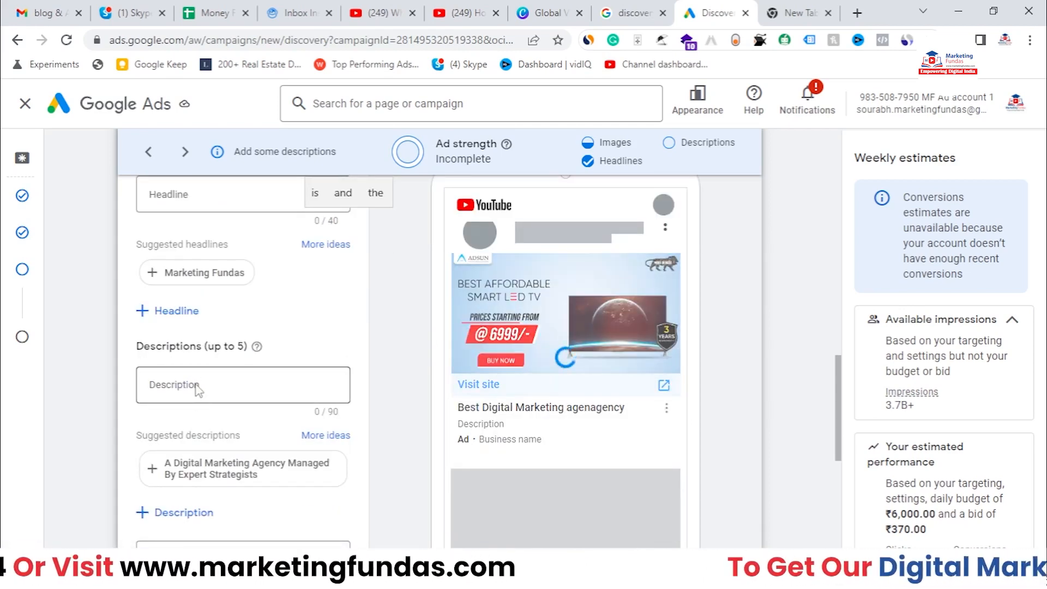
{"action": "left_click_drag", "start_coordinate": [211, 349], "coordinate": [238, 360]}
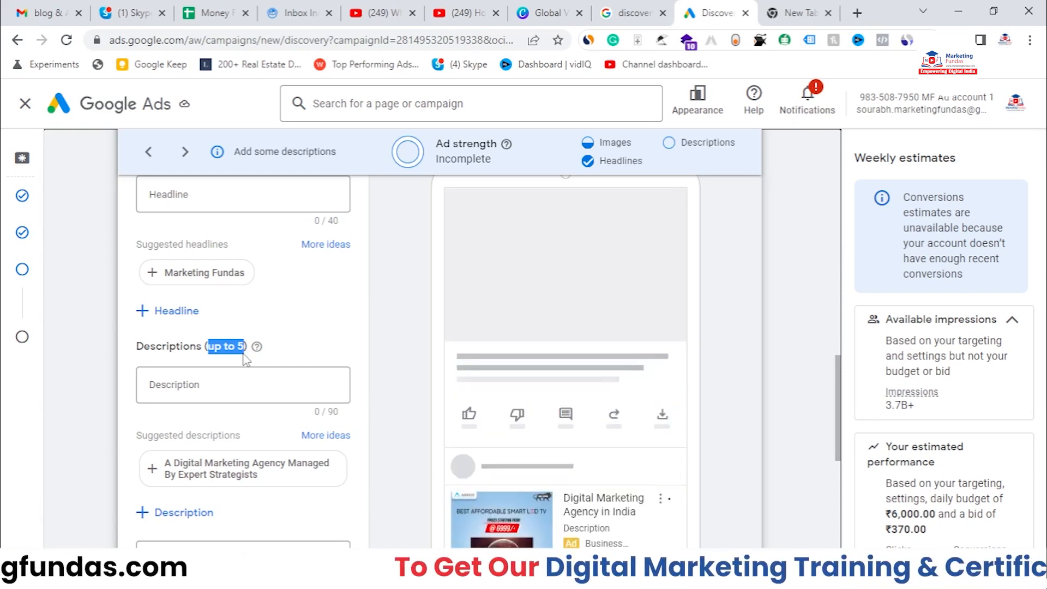
{"action": "scroll", "coordinate": [244, 358], "scroll_direction": "down", "scroll_amount": 1}
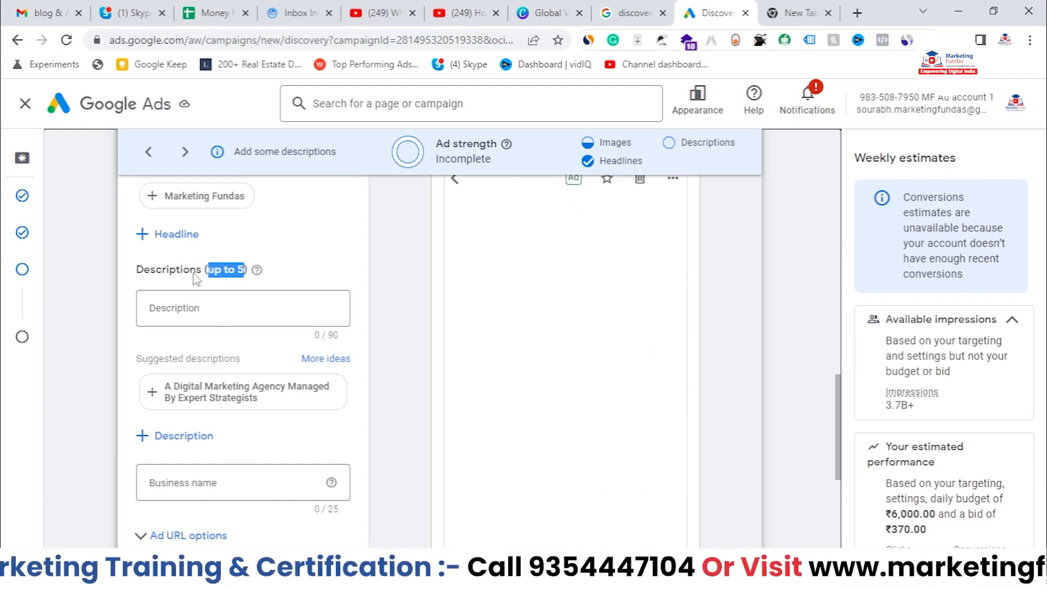
{"action": "left_click", "coordinate": [210, 402]}
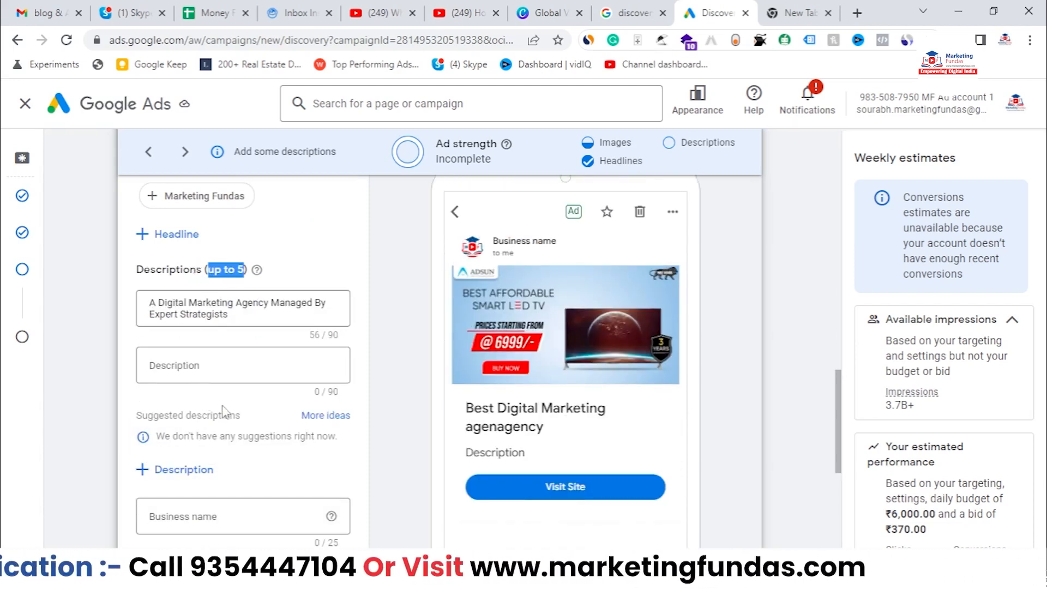
{"action": "left_click", "coordinate": [253, 362]}
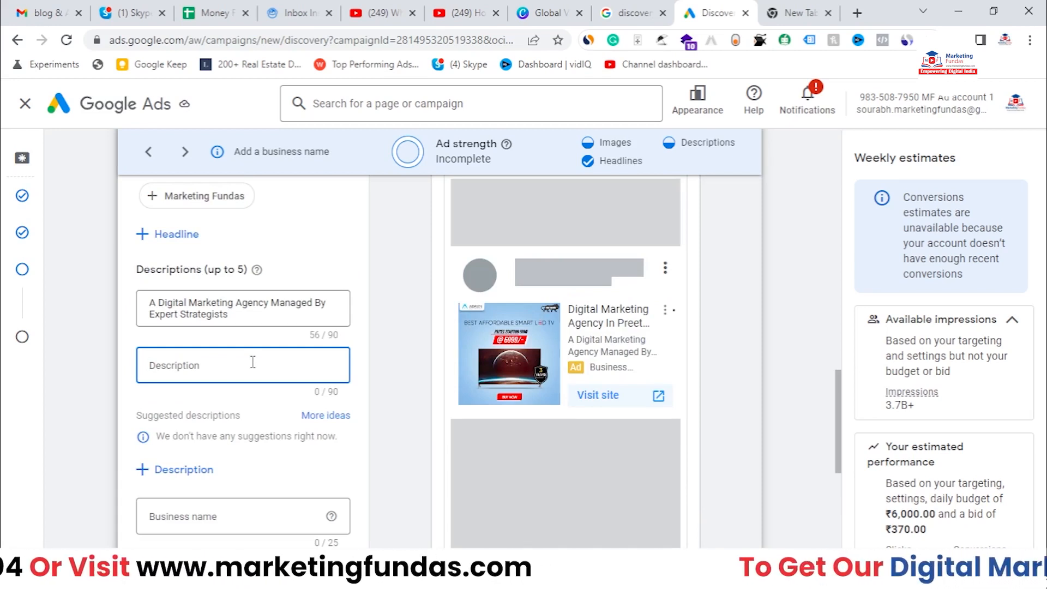
- Enter "Marketing Fundsa" as the ad's business name
{"action": "scroll", "coordinate": [253, 363], "scroll_direction": "down", "scroll_amount": 1}
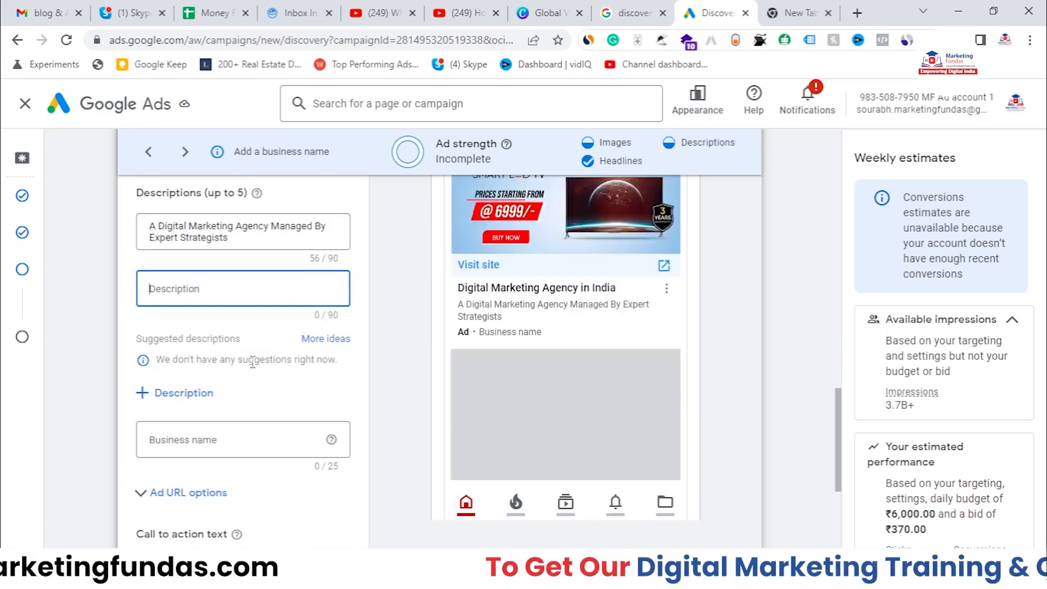
{"action": "left_click", "coordinate": [224, 438]}
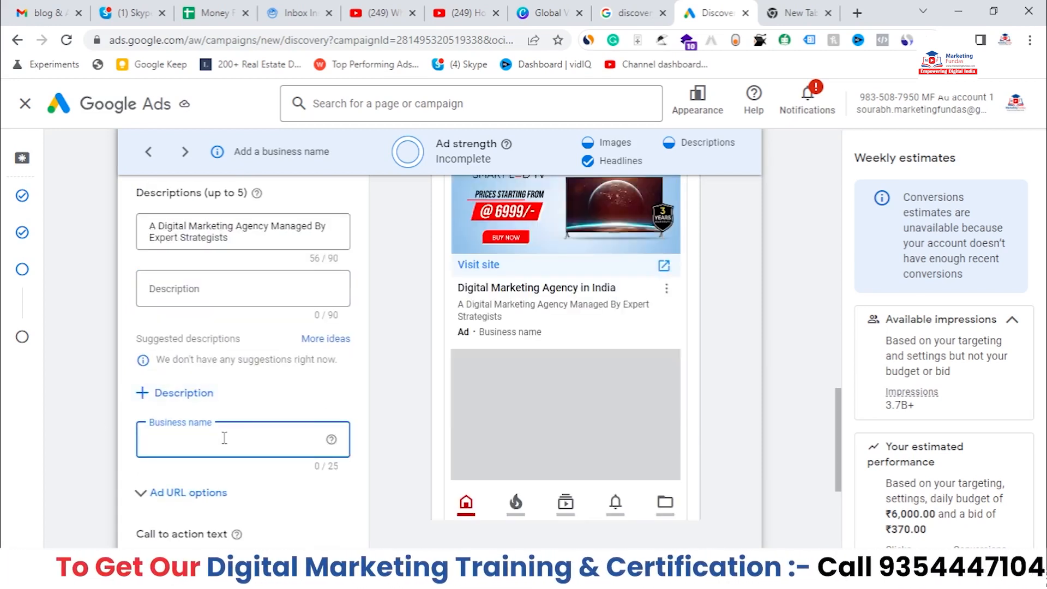
{"action": "type", "text": "Marketing Fundsa"}
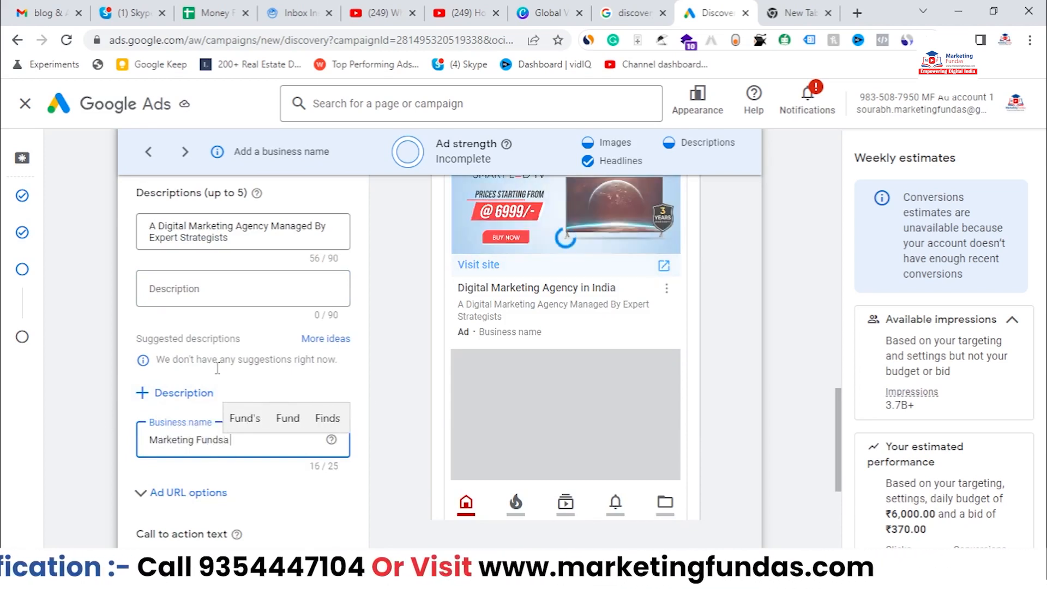
- Check the additional description ideas and read the tips on highlighting new products and services
{"action": "left_click", "coordinate": [333, 300]}
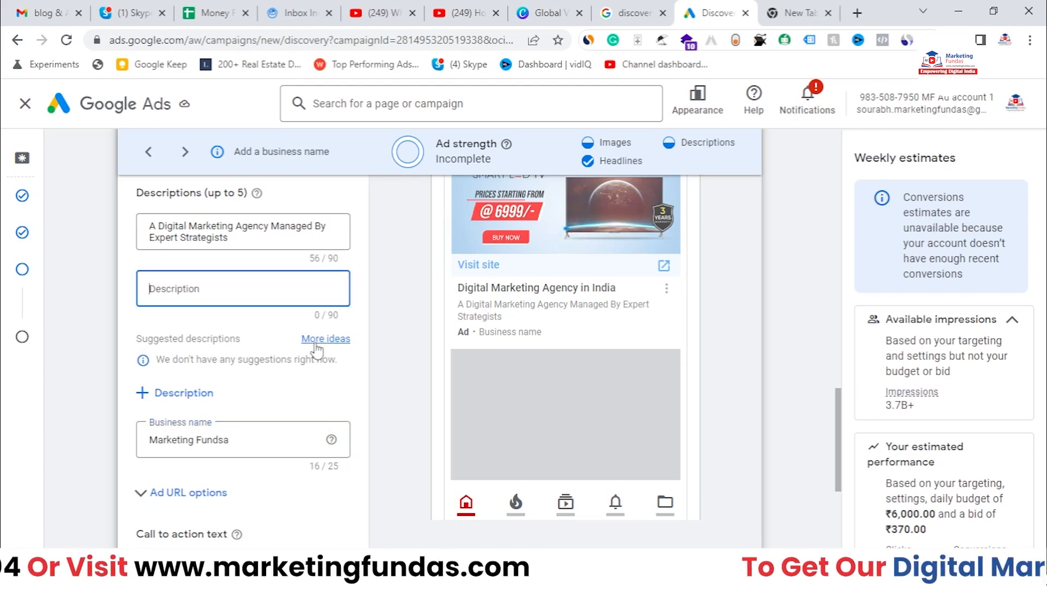
{"action": "left_click", "coordinate": [323, 340]}
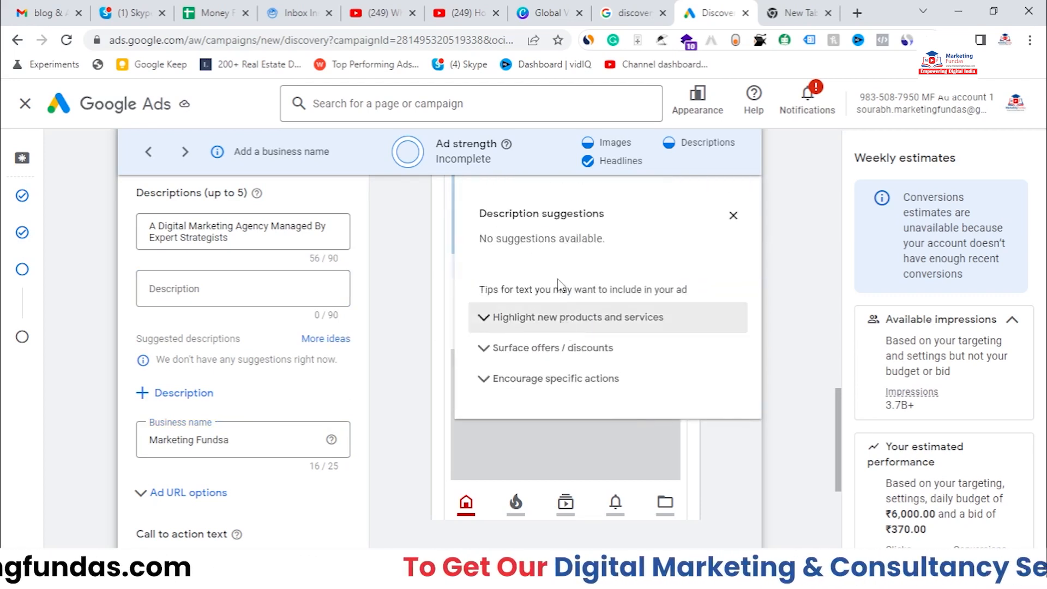
{"action": "scroll", "coordinate": [556, 285], "scroll_direction": "down", "scroll_amount": 1}
{"action": "left_click", "coordinate": [524, 343]}
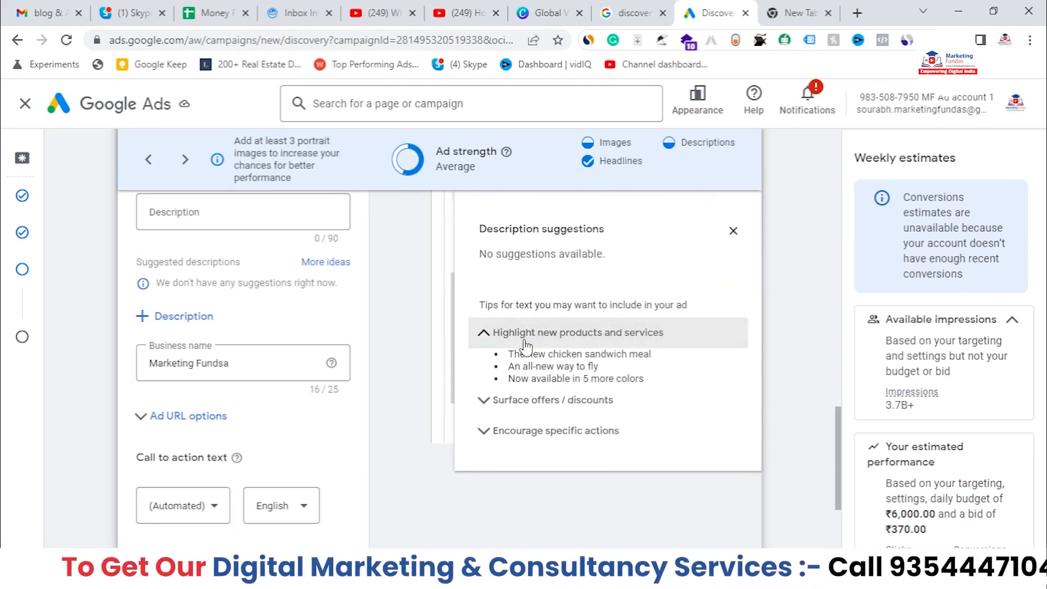
{"action": "left_click", "coordinate": [483, 337]}
{"action": "left_click", "coordinate": [733, 231]}
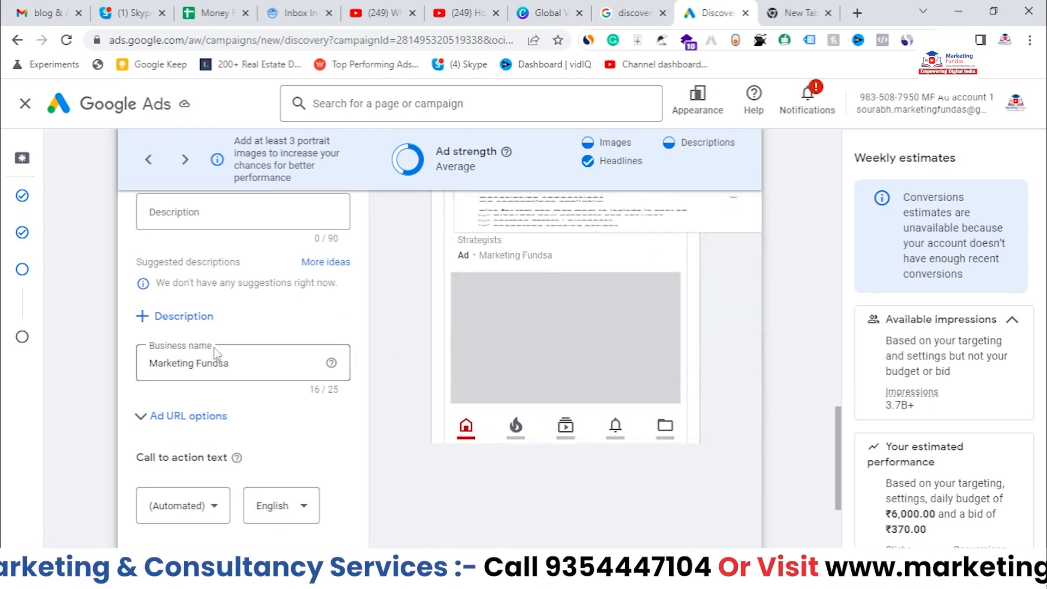
- Enter "One of the best digital marketing agency available in India - contact us today" as the ad's second description
{"action": "scroll", "coordinate": [229, 305], "scroll_direction": "up", "scroll_amount": 1}
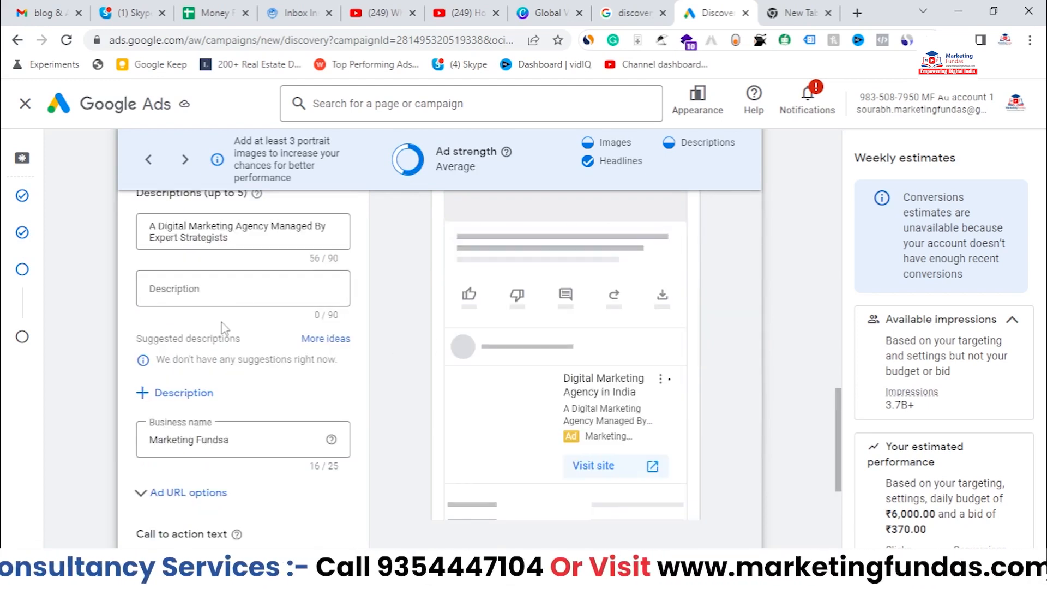
{"action": "left_click", "coordinate": [217, 293]}
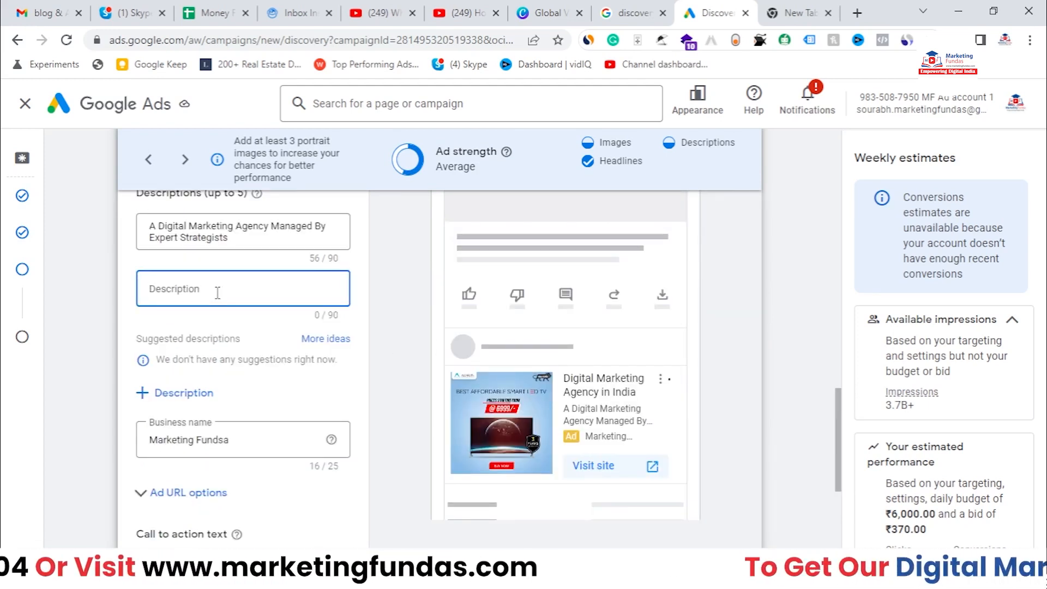
{"action": "type", "text": "o"}
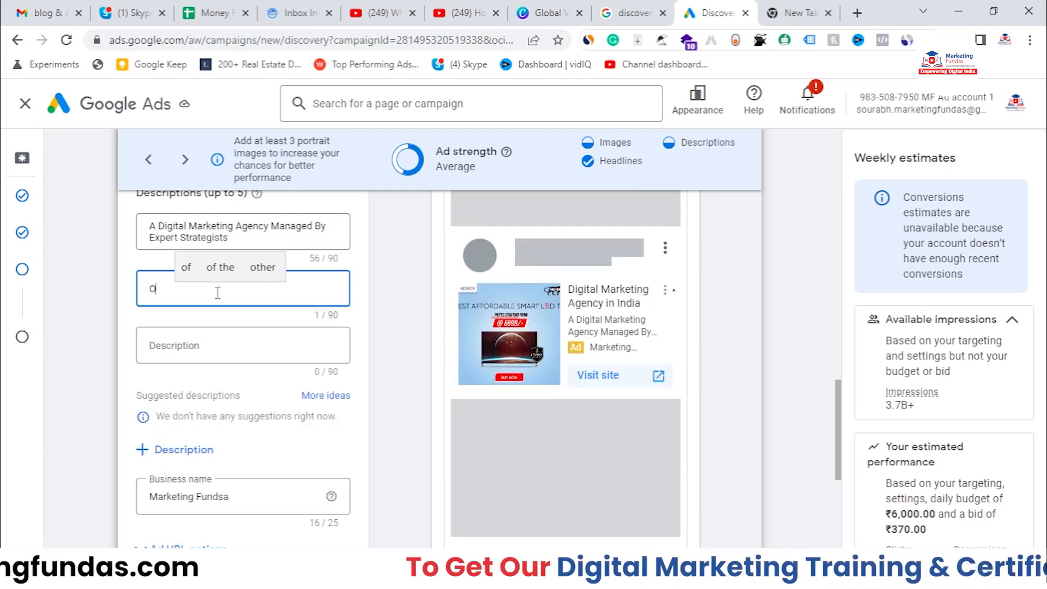
{"action": "type", "text": "ne of the best"}
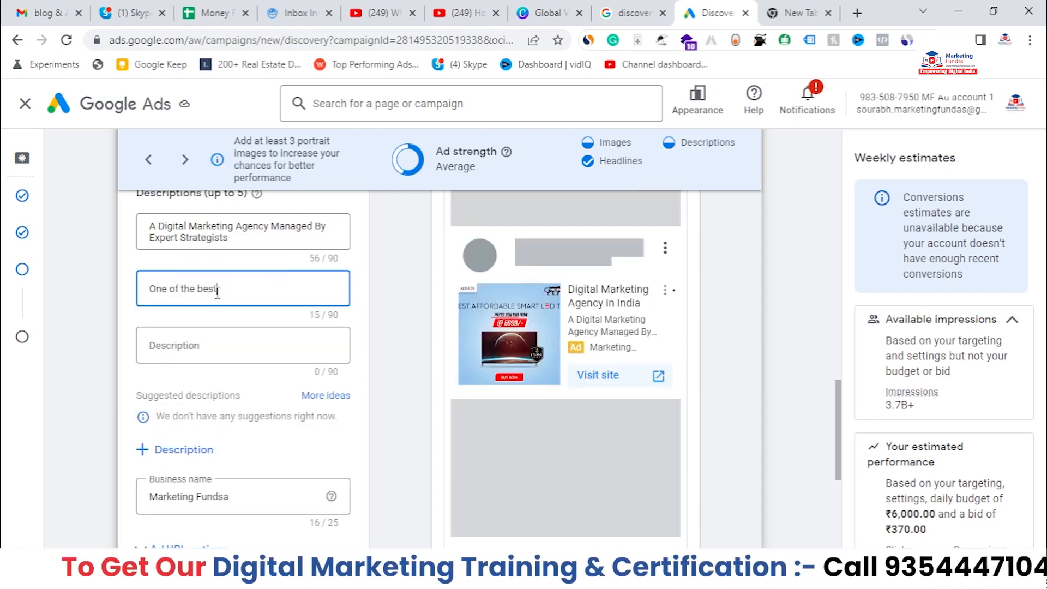
{"action": "type", "text": " digital ma"}
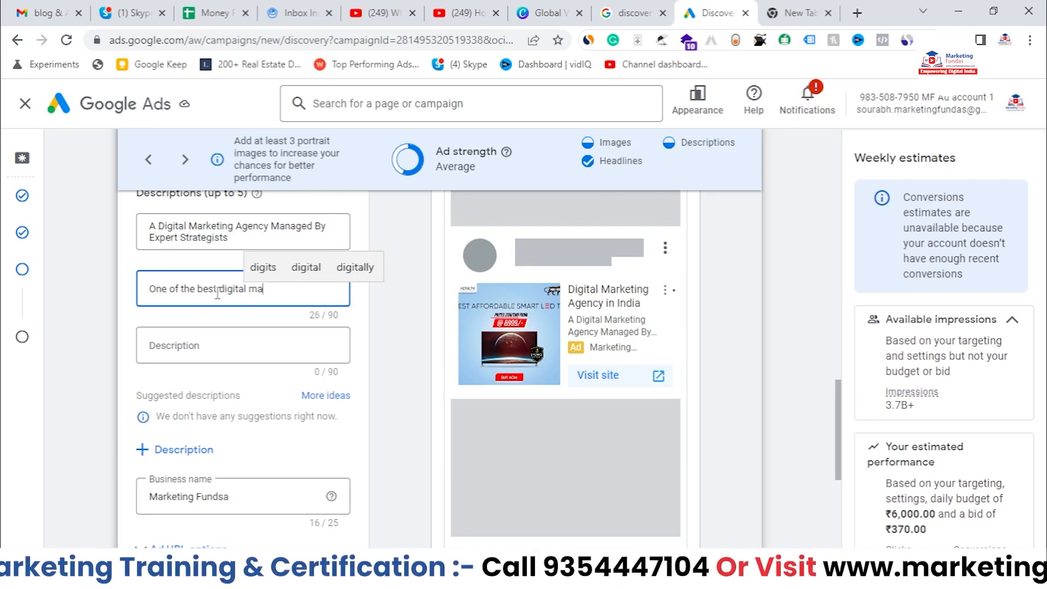
{"action": "type", "text": "rketing agency"}
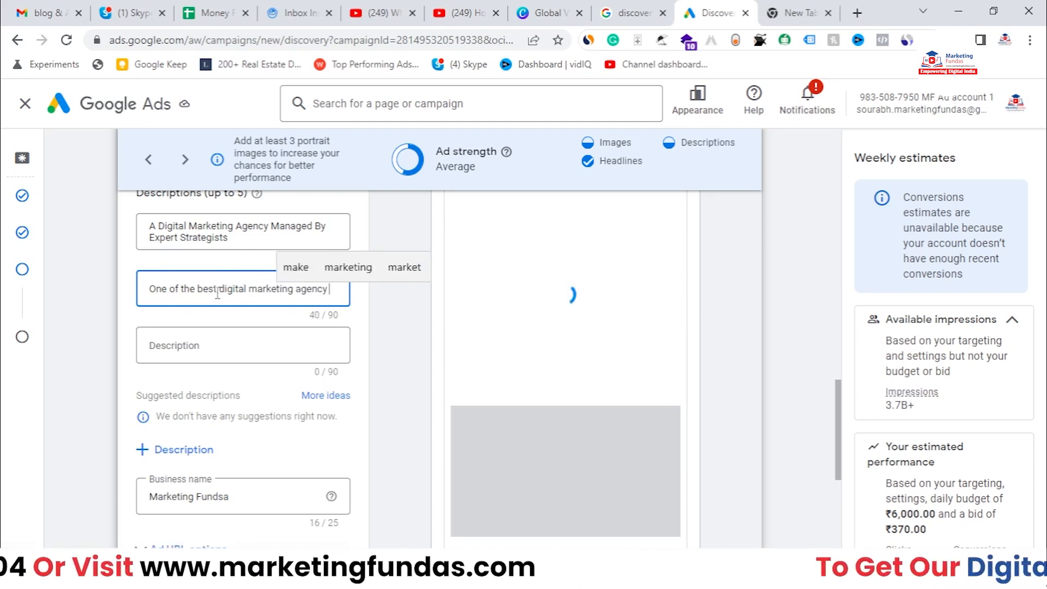
{"action": "type", "text": " available in I"}
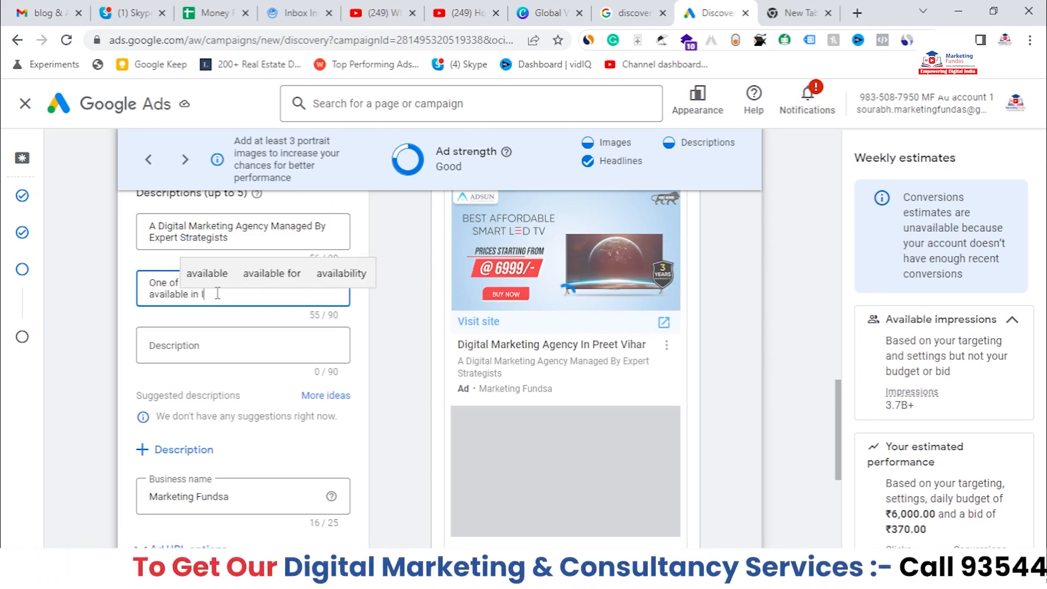
{"action": "type", "text": "ndia"}
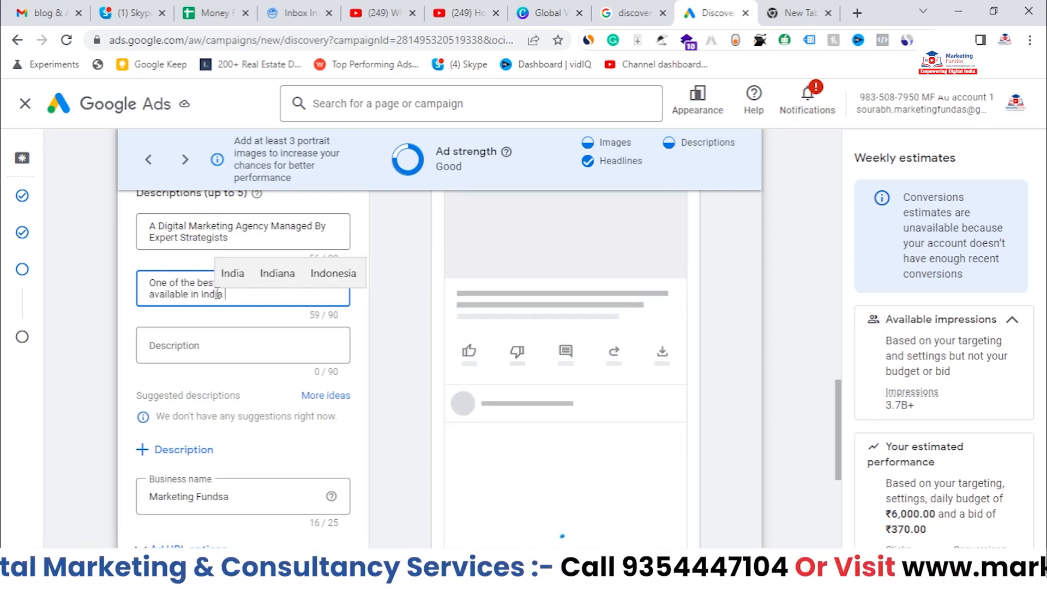
{"action": "type", "text": " - conta"}
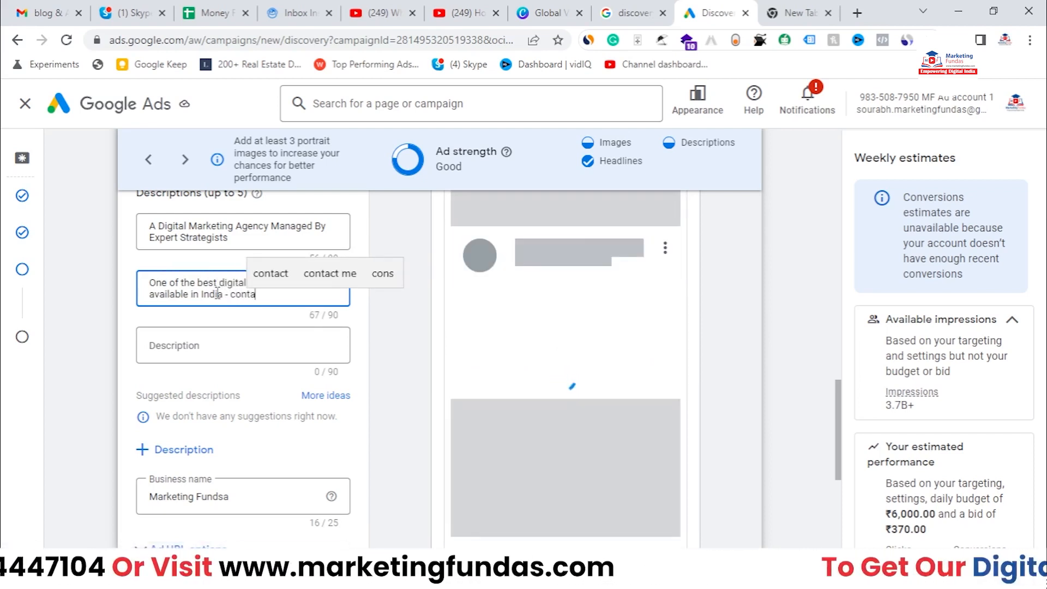
{"action": "type", "text": "ct us today"}
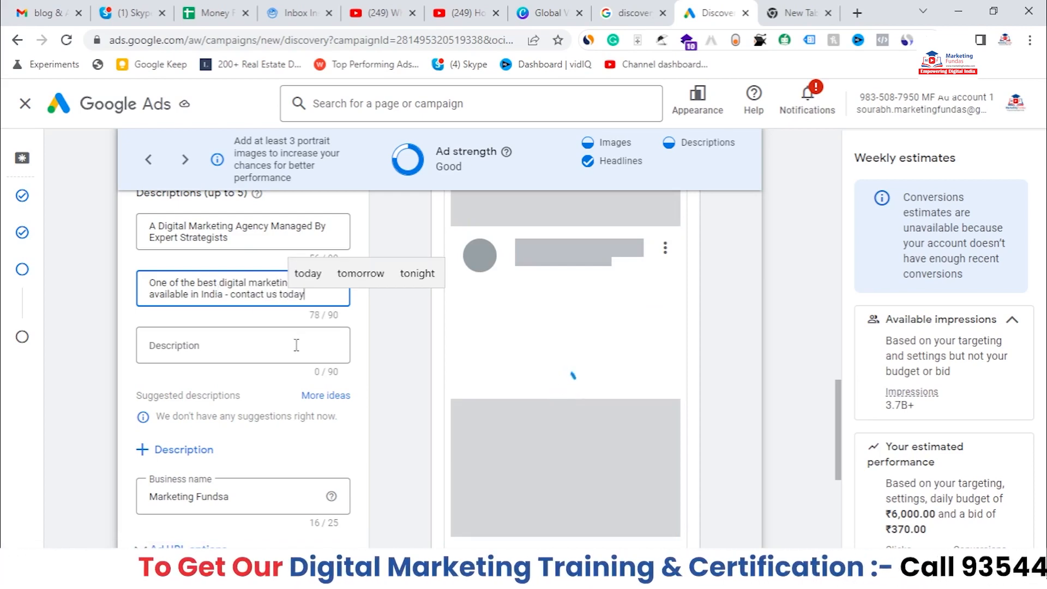
{"action": "left_click", "coordinate": [358, 379]}
- Review the fields below the descriptions and examine the available call to action texts for the ad
{"action": "scroll", "coordinate": [347, 380], "scroll_direction": "down", "scroll_amount": 1}
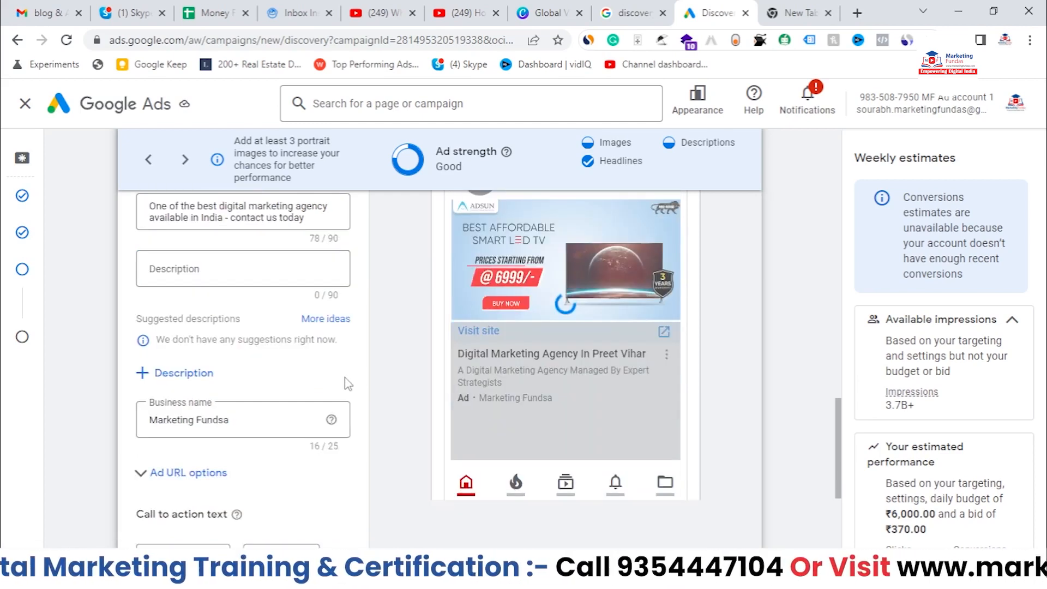
{"action": "scroll", "coordinate": [297, 335], "scroll_direction": "down", "scroll_amount": 1}
{"action": "scroll", "coordinate": [265, 283], "scroll_direction": "down", "scroll_amount": 1}
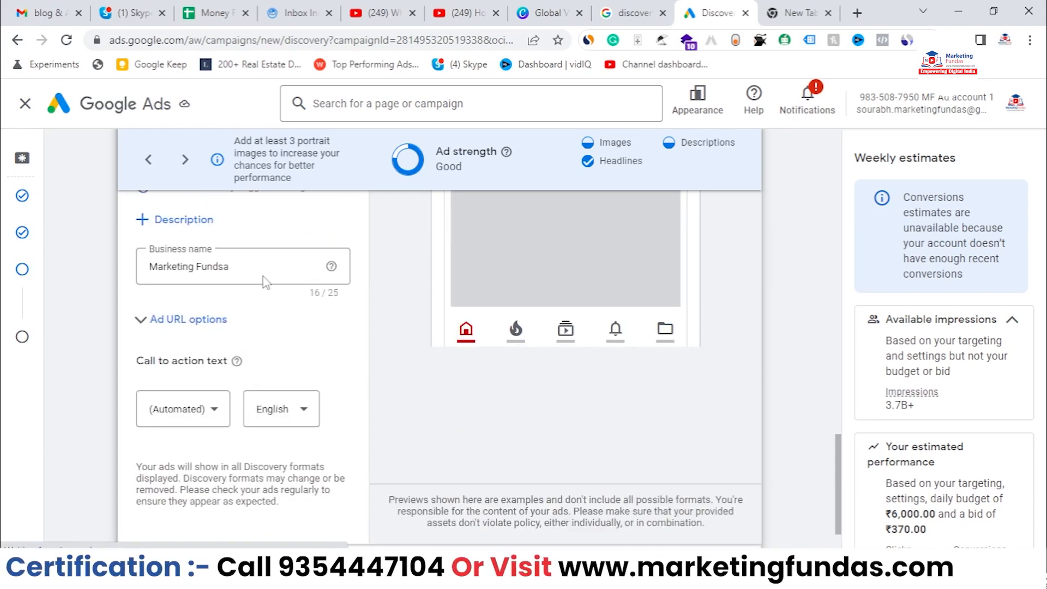
{"action": "scroll", "coordinate": [216, 260], "scroll_direction": "up", "scroll_amount": 1}
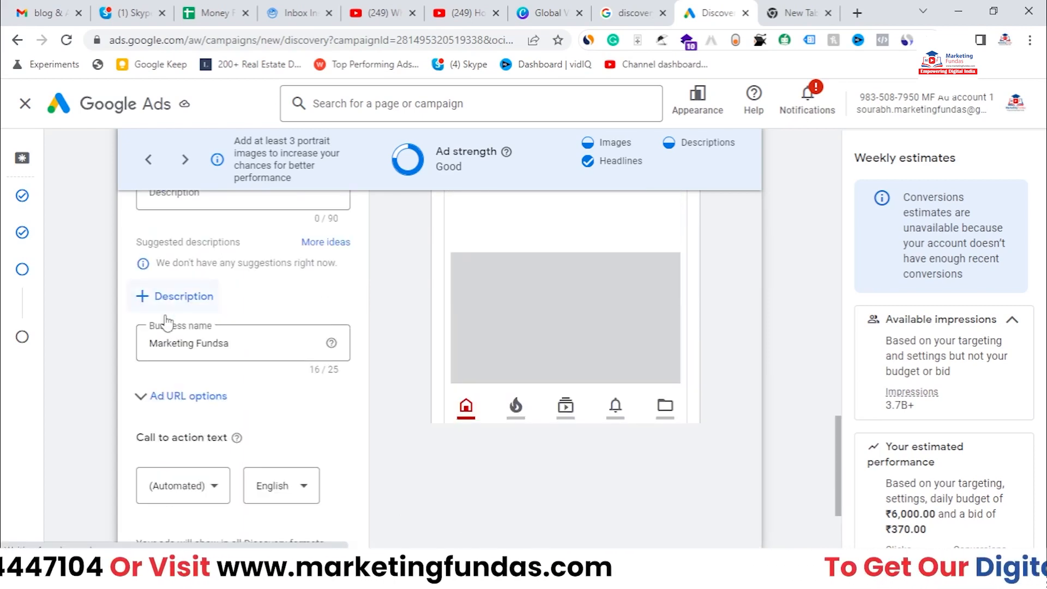
{"action": "scroll", "coordinate": [206, 305], "scroll_direction": "down", "scroll_amount": 1}
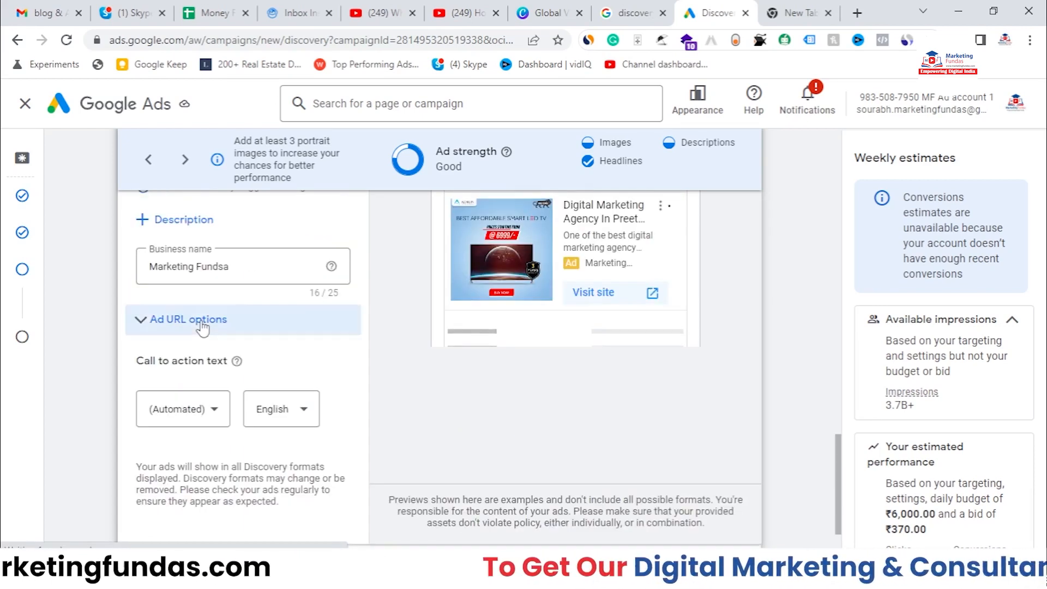
{"action": "scroll", "coordinate": [137, 368], "scroll_direction": "down", "scroll_amount": 1}
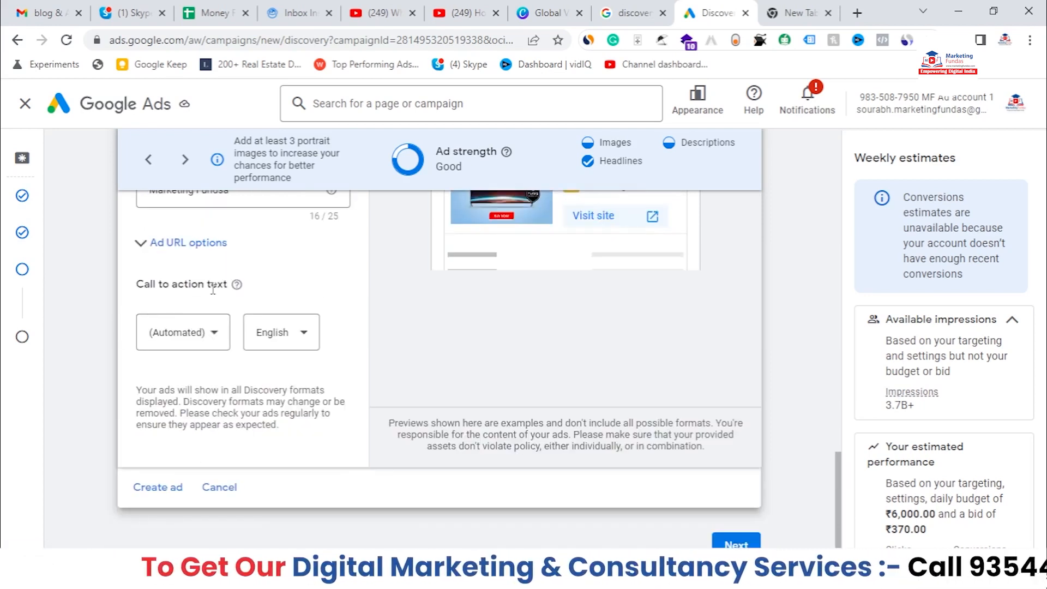
{"action": "left_click", "coordinate": [219, 347]}
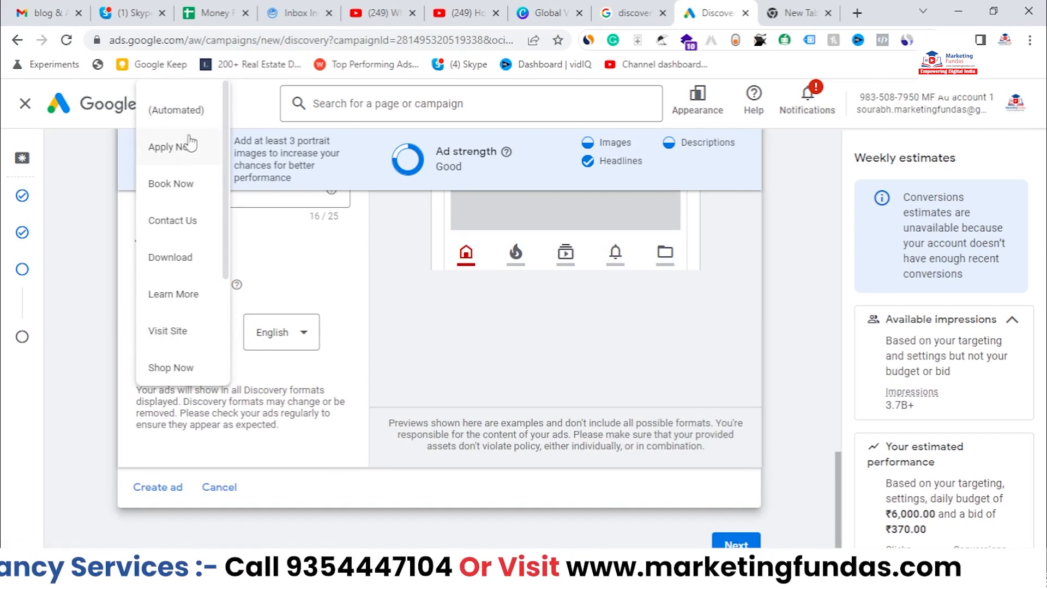
{"action": "scroll", "coordinate": [204, 210], "scroll_direction": "down", "scroll_amount": 3}
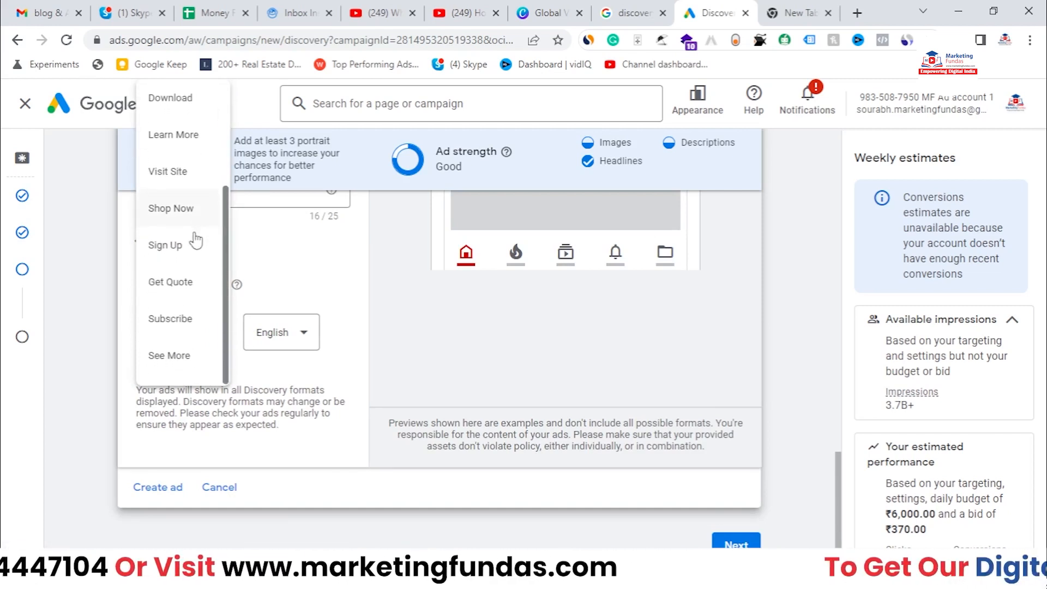
{"action": "scroll", "coordinate": [196, 240], "scroll_direction": "up", "scroll_amount": 1}
{"action": "scroll", "coordinate": [195, 240], "scroll_direction": "up", "scroll_amount": 3}
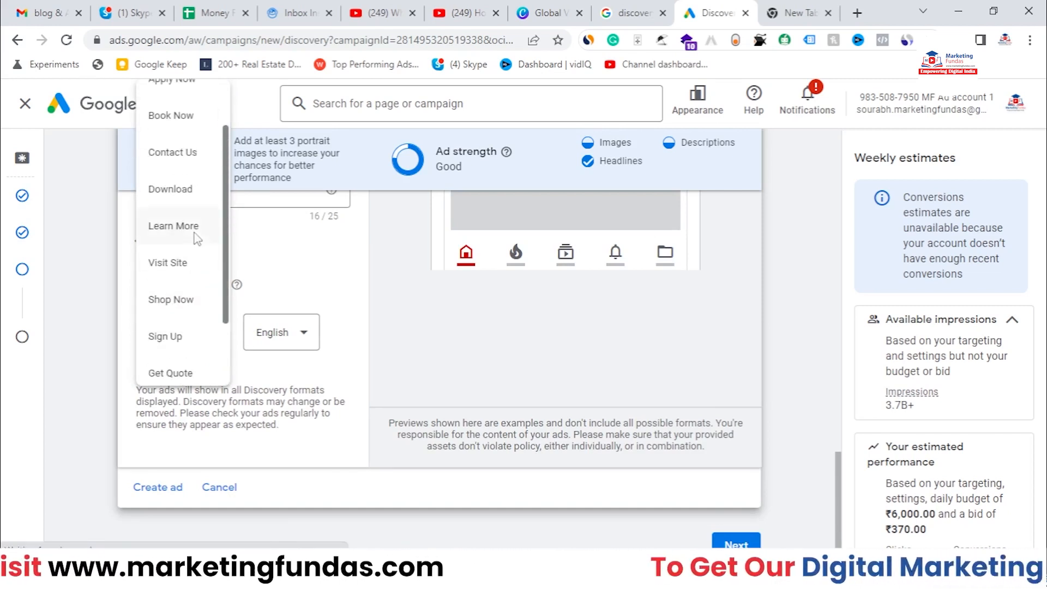
{"action": "left_click", "coordinate": [303, 299]}
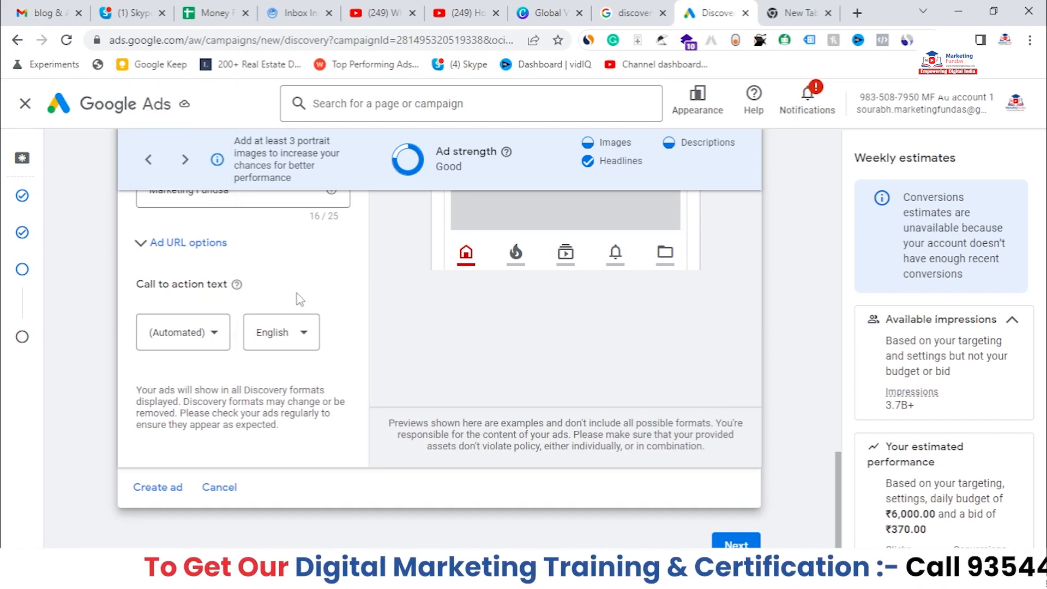
- Examine the languages offered for the ad's call to action text
{"action": "scroll", "coordinate": [297, 298], "scroll_direction": "up", "scroll_amount": 3}
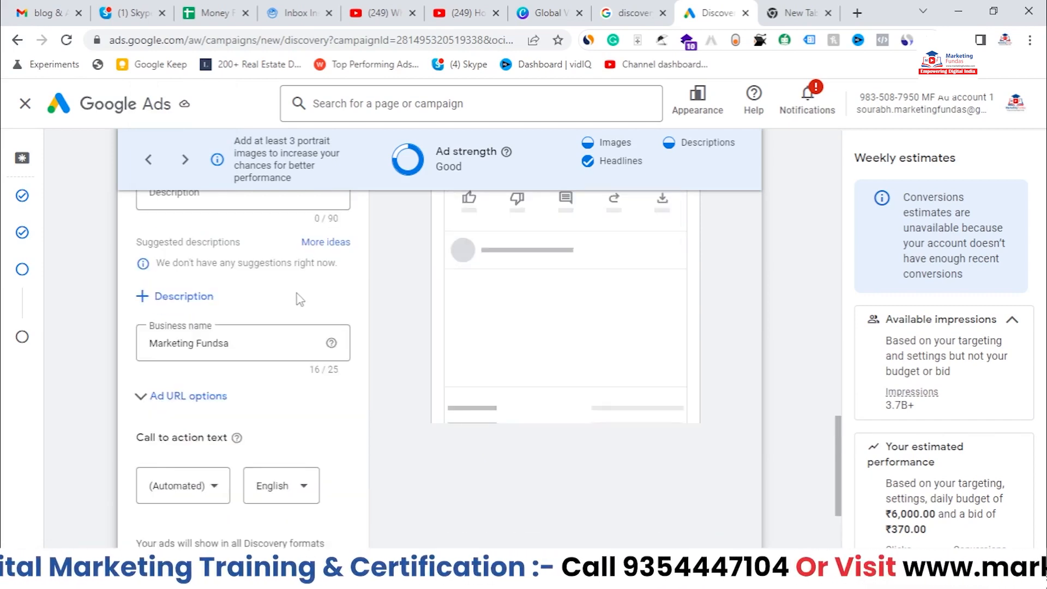
{"action": "scroll", "coordinate": [297, 297], "scroll_direction": "down", "scroll_amount": 3}
{"action": "left_click", "coordinate": [314, 347]}
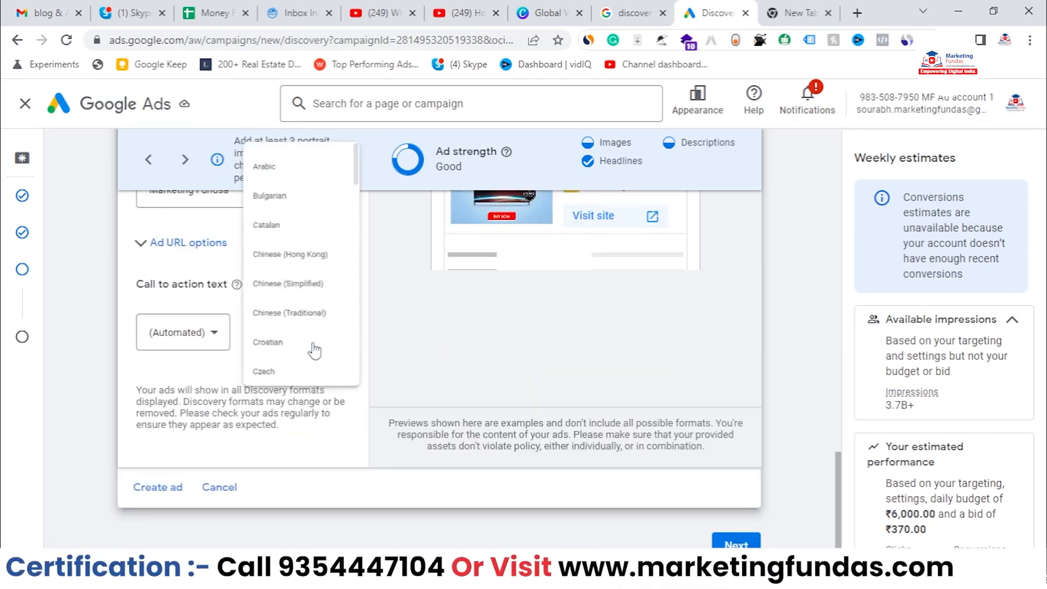
{"action": "left_click", "coordinate": [298, 438]}
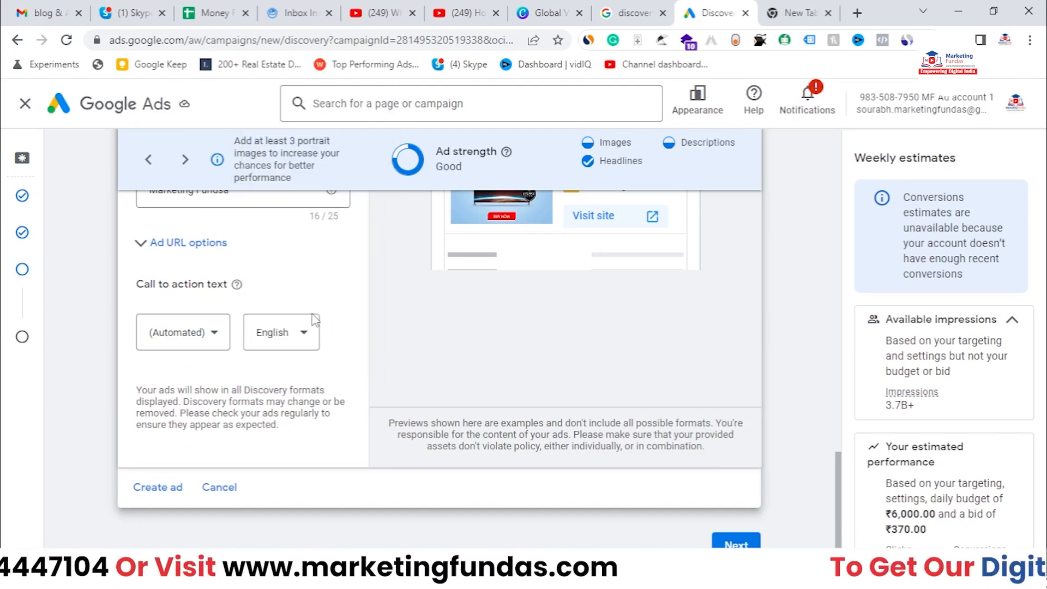
{"action": "scroll", "coordinate": [315, 320], "scroll_direction": "up", "scroll_amount": 3}
{"action": "scroll", "coordinate": [315, 320], "scroll_direction": "down", "scroll_amount": 3}
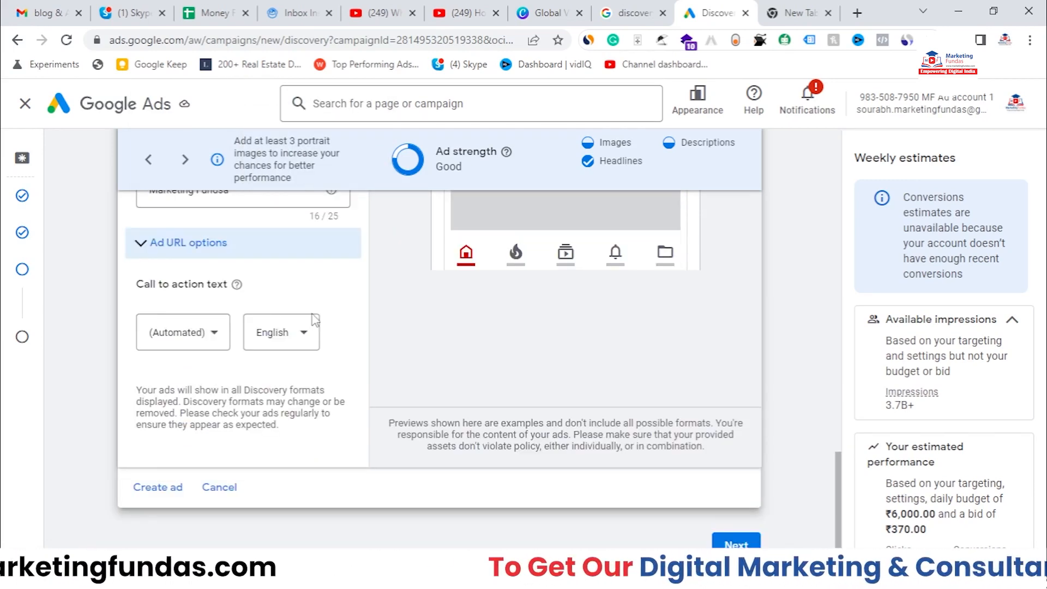
- Create the discovery ad and continue to the campaign review
{"action": "scroll", "coordinate": [314, 320], "scroll_direction": "down", "scroll_amount": 1}
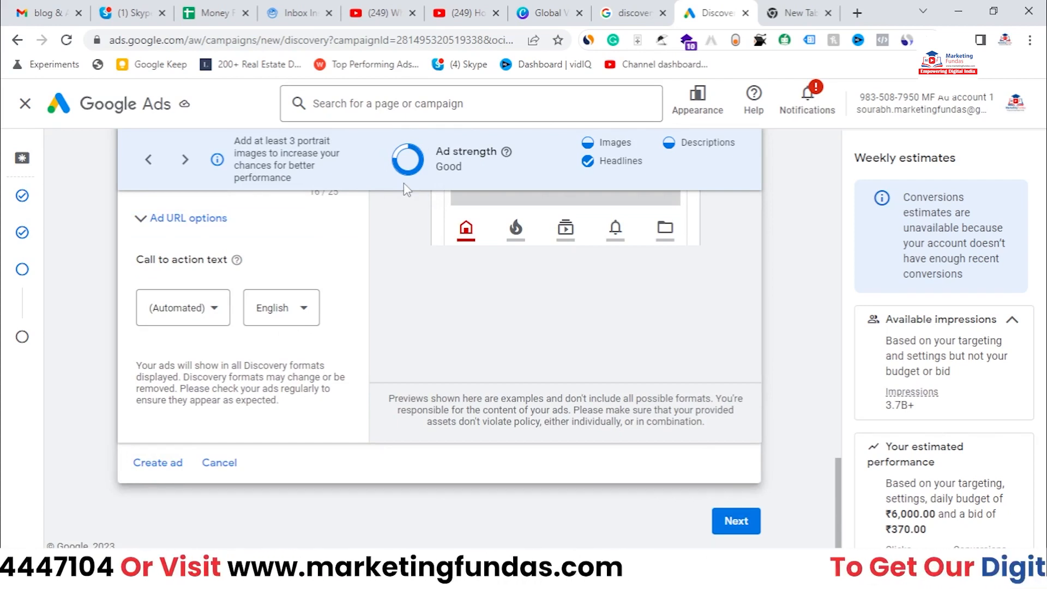
{"action": "left_click", "coordinate": [158, 463]}
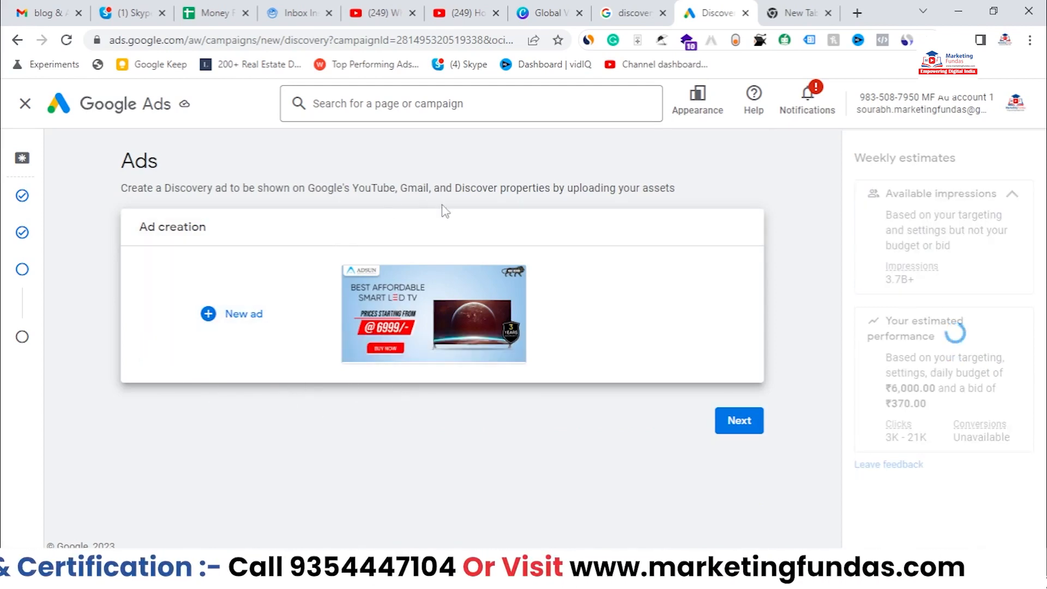
{"action": "mouse_move", "coordinate": [414, 294]}
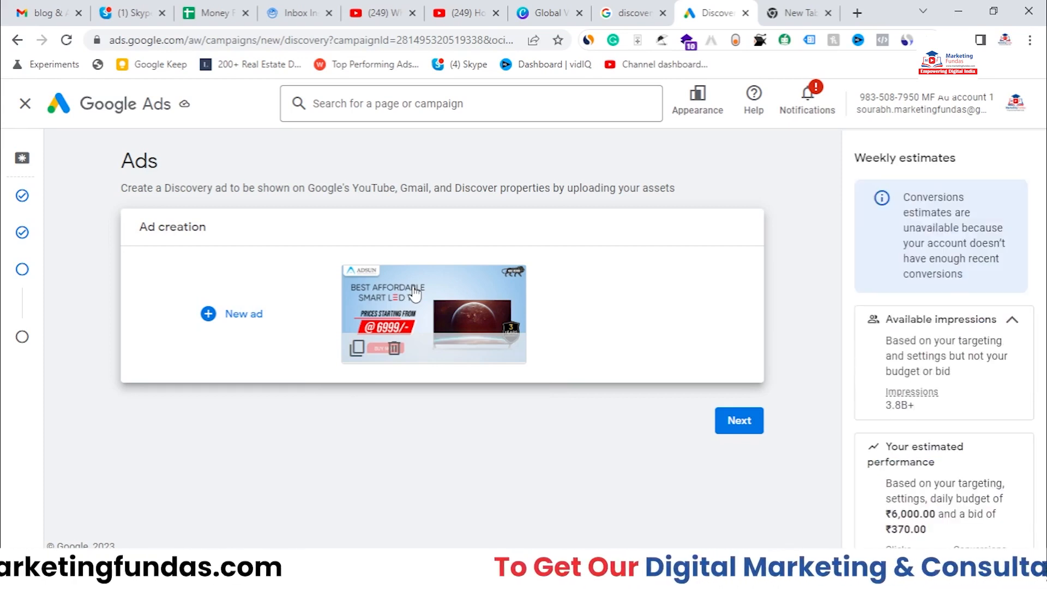
{"action": "left_click", "coordinate": [740, 420]}
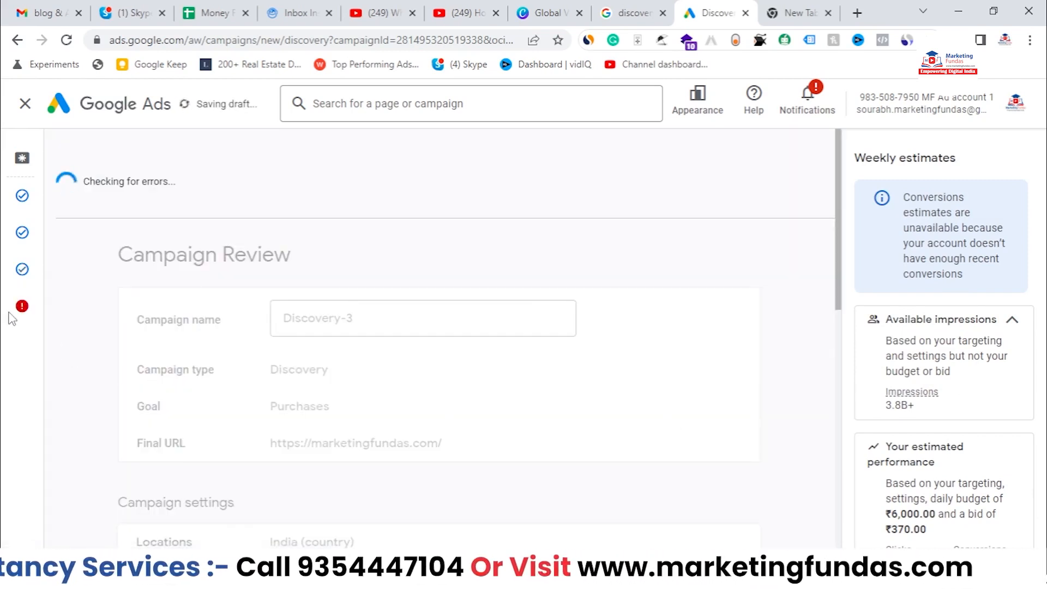
{"action": "mouse_move", "coordinate": [19, 308]}
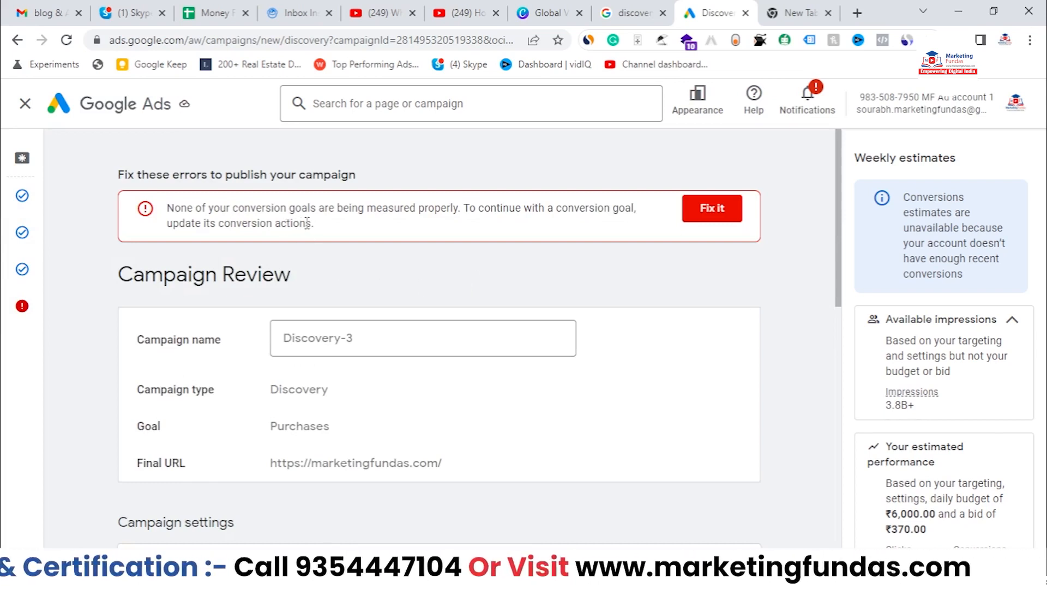
- Examine the publishing error about the conversion goals and review the campaign's settings and ad group summary
{"action": "left_click_drag", "start_coordinate": [313, 223], "coordinate": [109, 215]}
{"action": "mouse_move", "coordinate": [25, 201]}
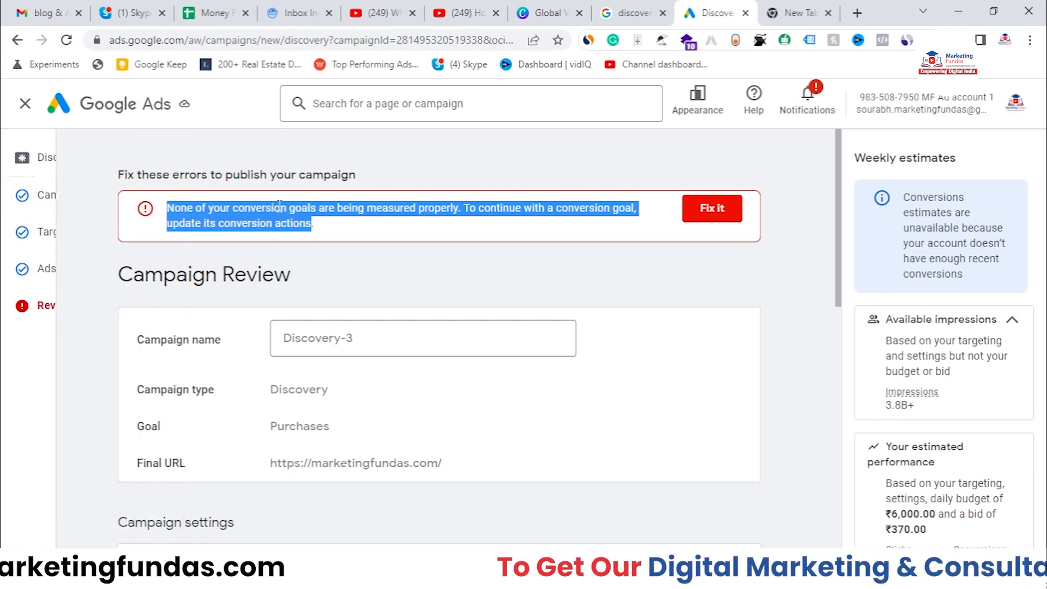
{"action": "left_click", "coordinate": [326, 241]}
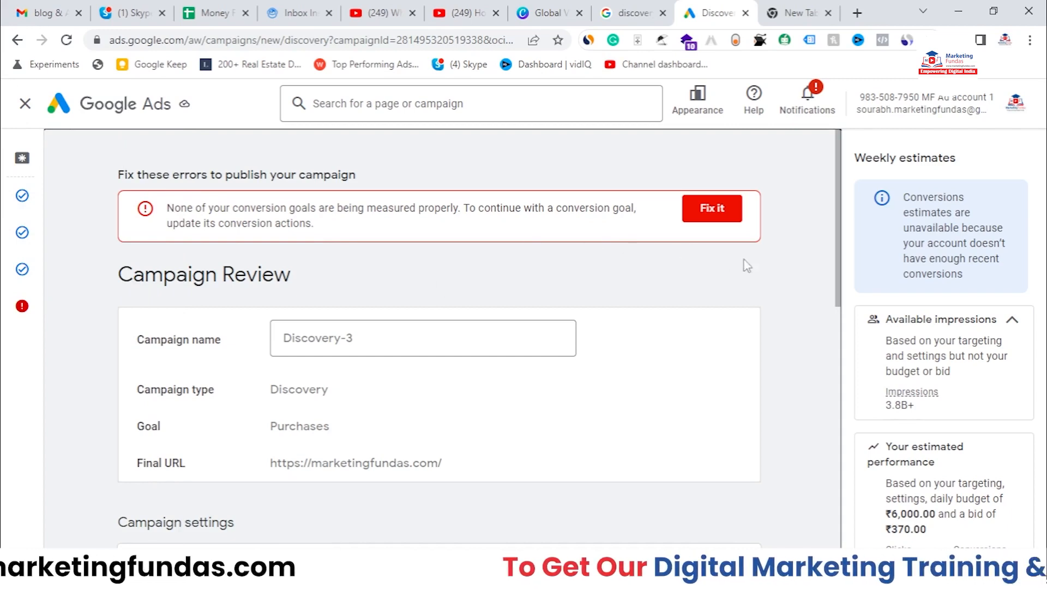
{"action": "scroll", "coordinate": [758, 269], "scroll_direction": "down", "scroll_amount": 10}
{"action": "scroll", "coordinate": [758, 269], "scroll_direction": "up", "scroll_amount": 10}
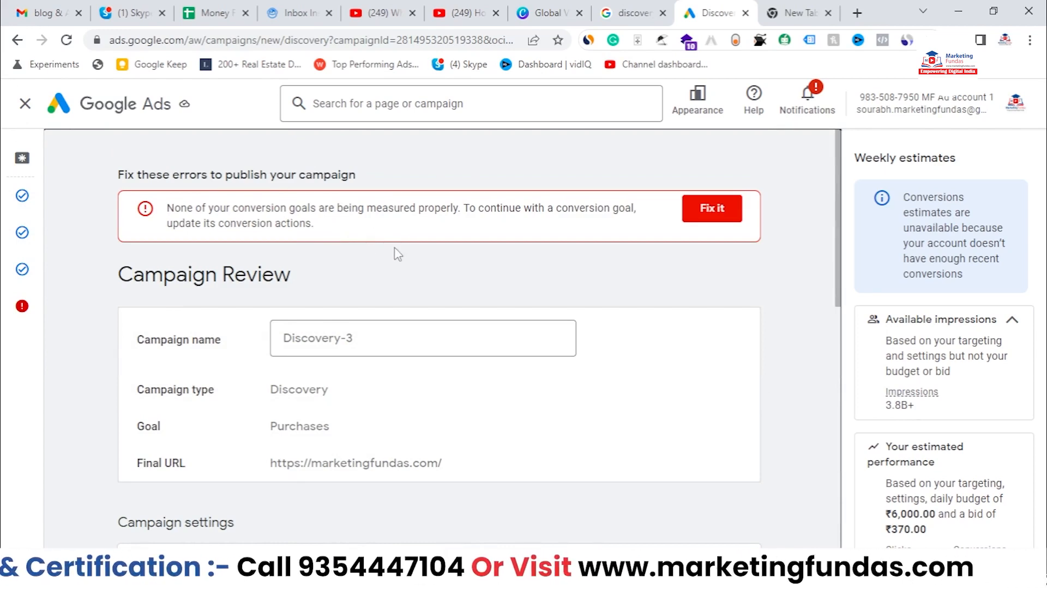
{"action": "scroll", "coordinate": [395, 245], "scroll_direction": "down", "scroll_amount": 10}
{"action": "scroll", "coordinate": [365, 328], "scroll_direction": "up", "scroll_amount": 5}
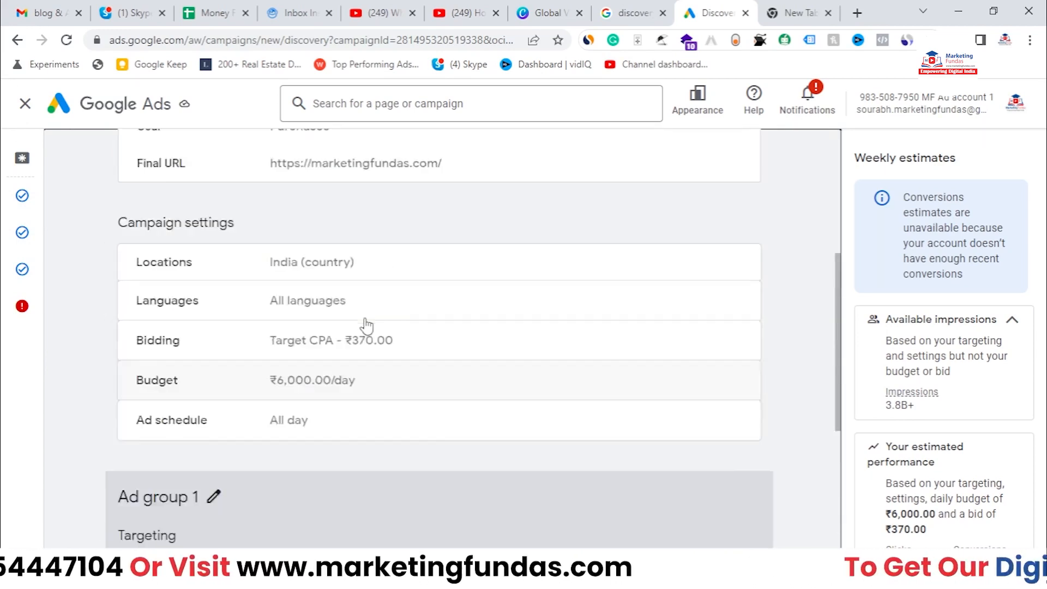
{"action": "scroll", "coordinate": [365, 327], "scroll_direction": "down", "scroll_amount": 5}
{"action": "left_click", "coordinate": [680, 481]}
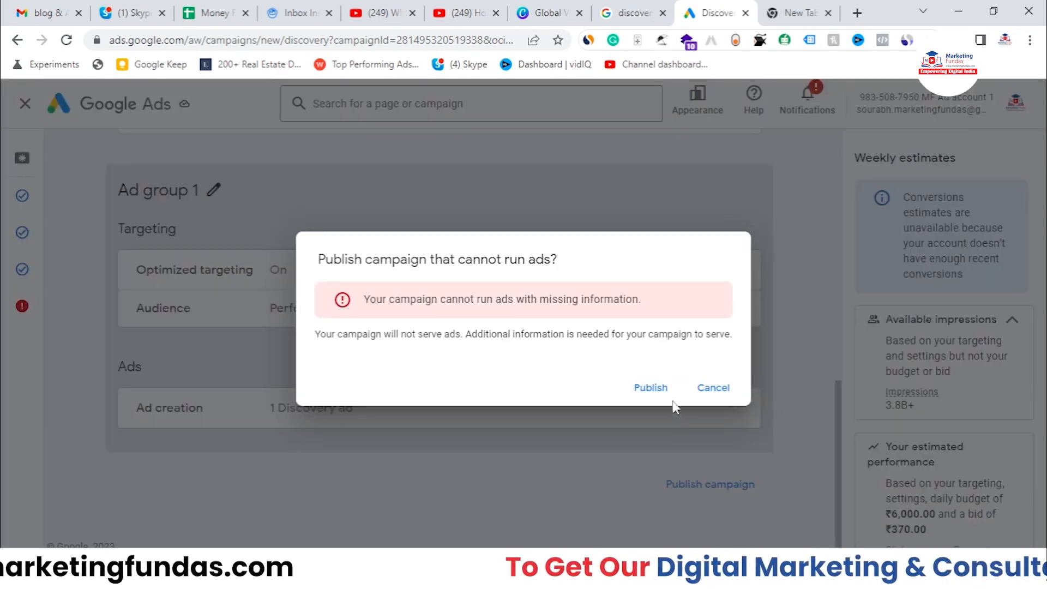
{"action": "left_click", "coordinate": [699, 388]}
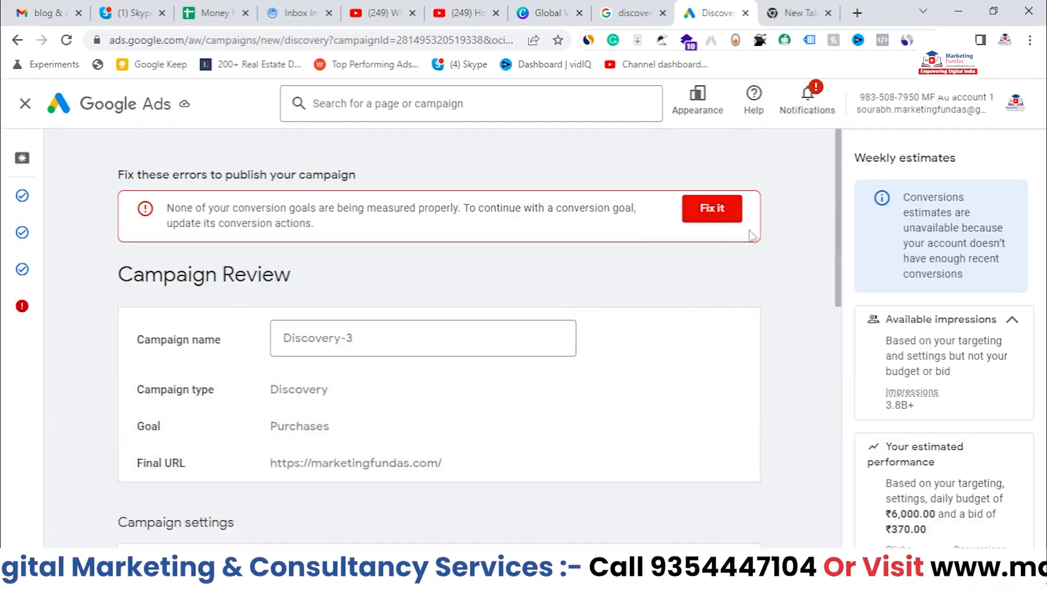
{"action": "triple_click", "coordinate": [694, 268]}
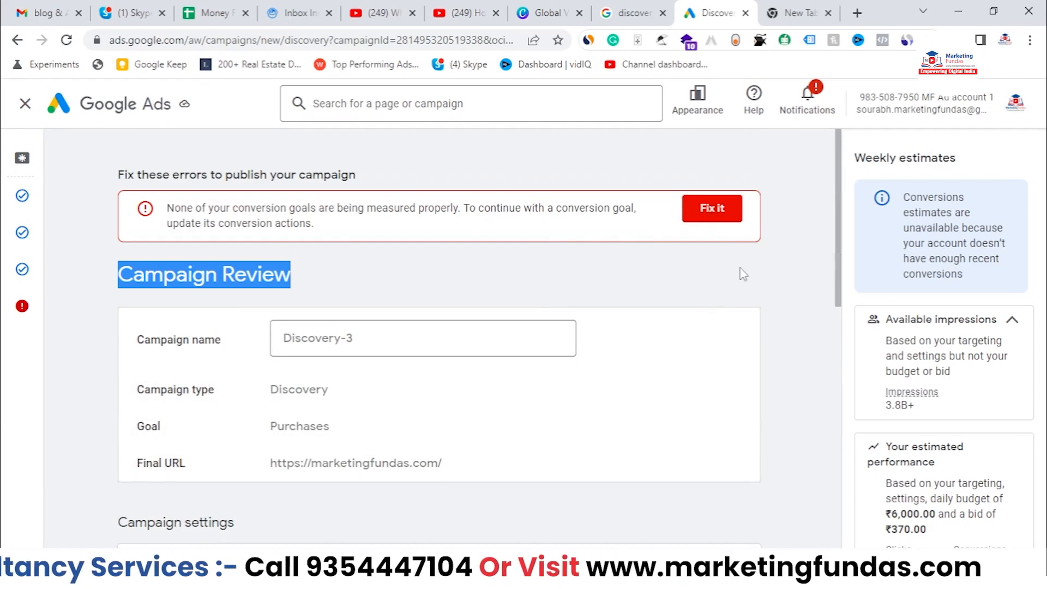
{"action": "left_click", "coordinate": [634, 303]}
- Publish the Discovery-3 campaign despite the missing conversion information
{"action": "scroll", "coordinate": [639, 344], "scroll_direction": "down", "scroll_amount": 15}
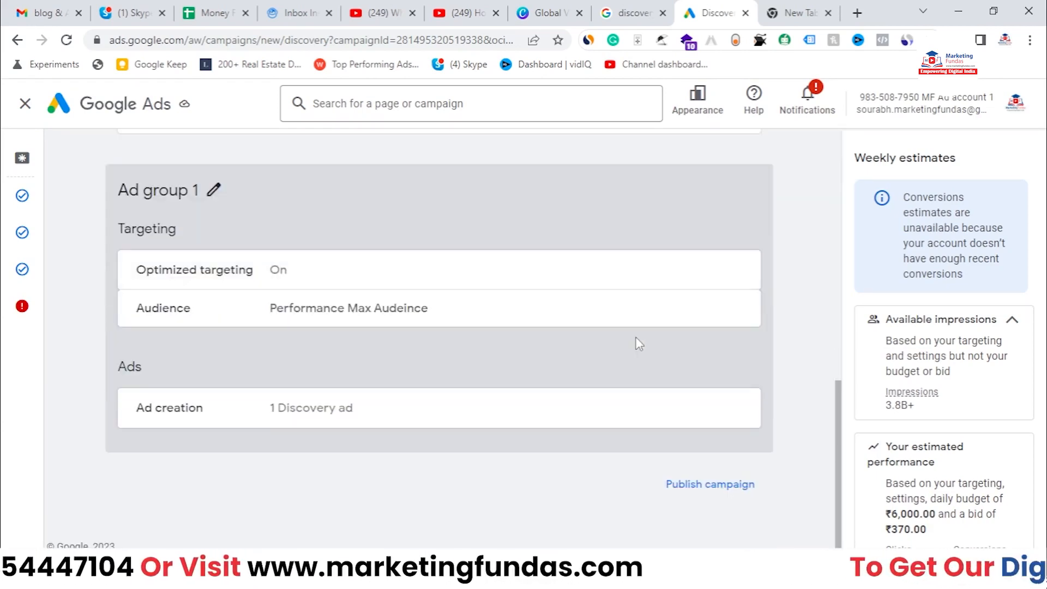
{"action": "left_click", "coordinate": [701, 484]}
{"action": "left_click", "coordinate": [646, 389]}
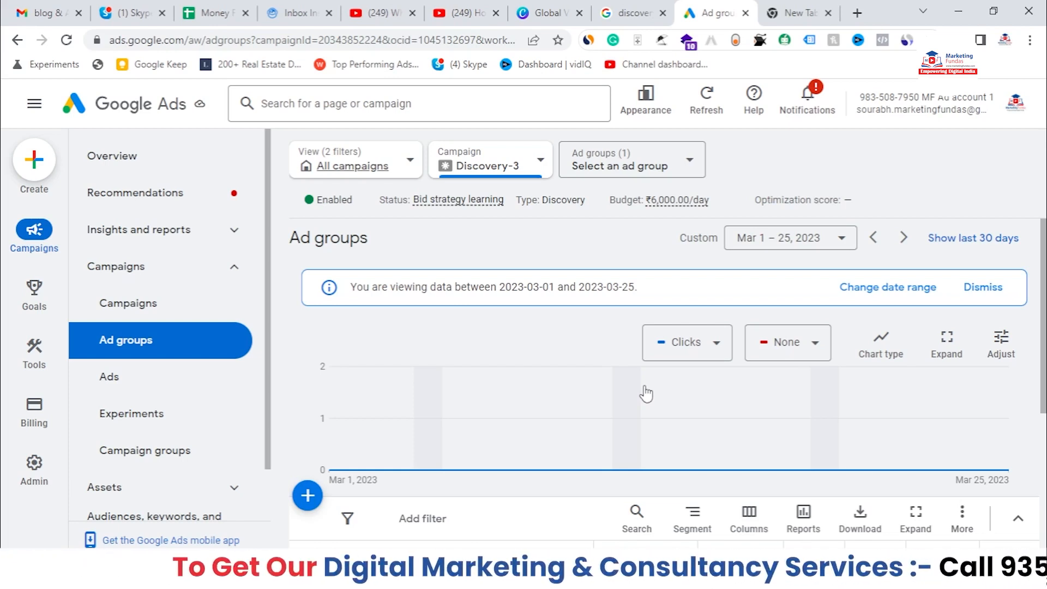
{"action": "left_click", "coordinate": [578, 574]}
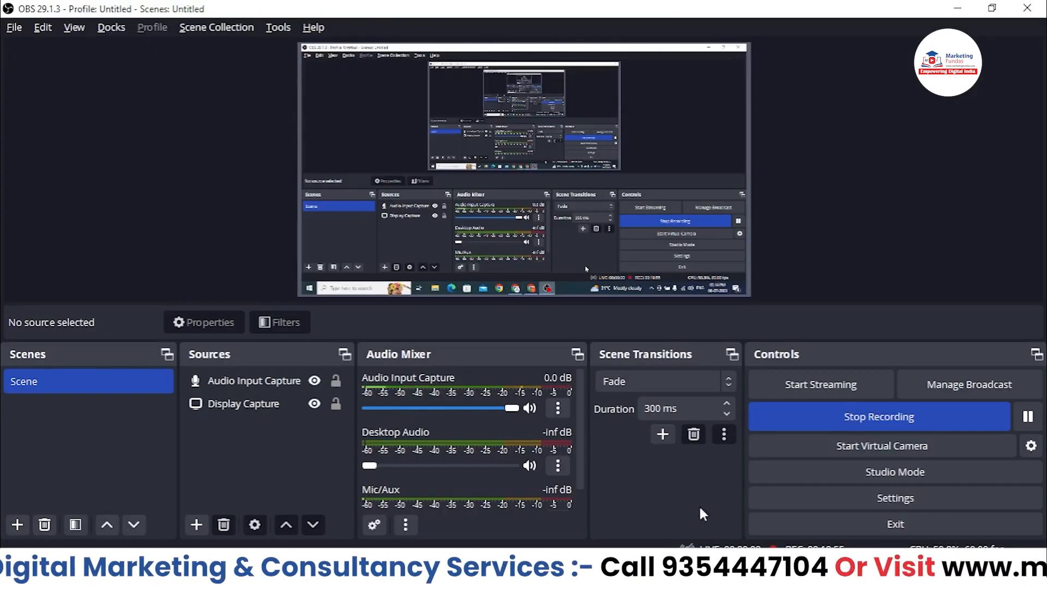
{"action": "left_click", "coordinate": [824, 415]}
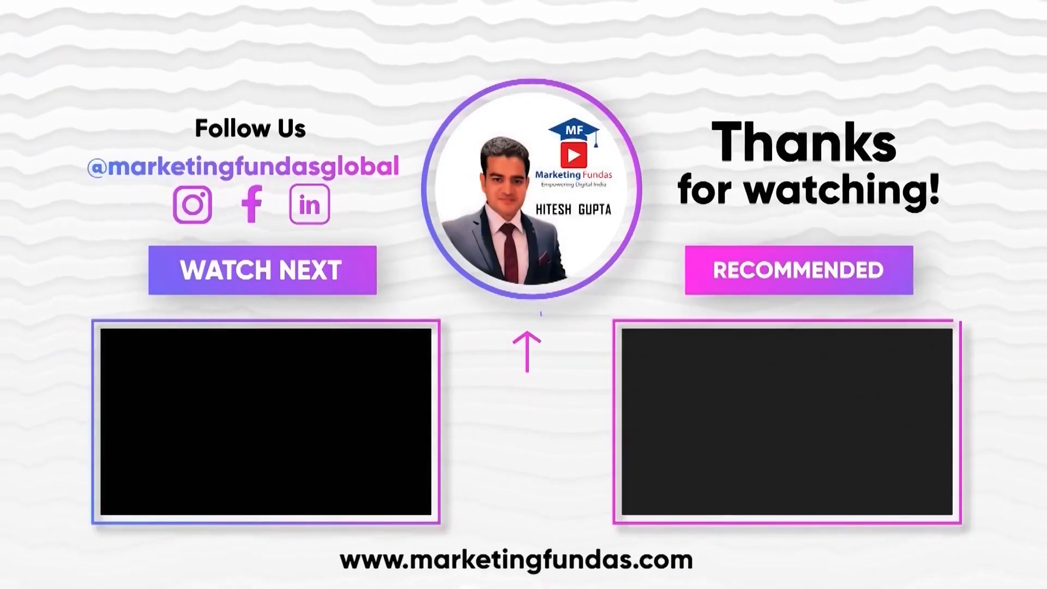